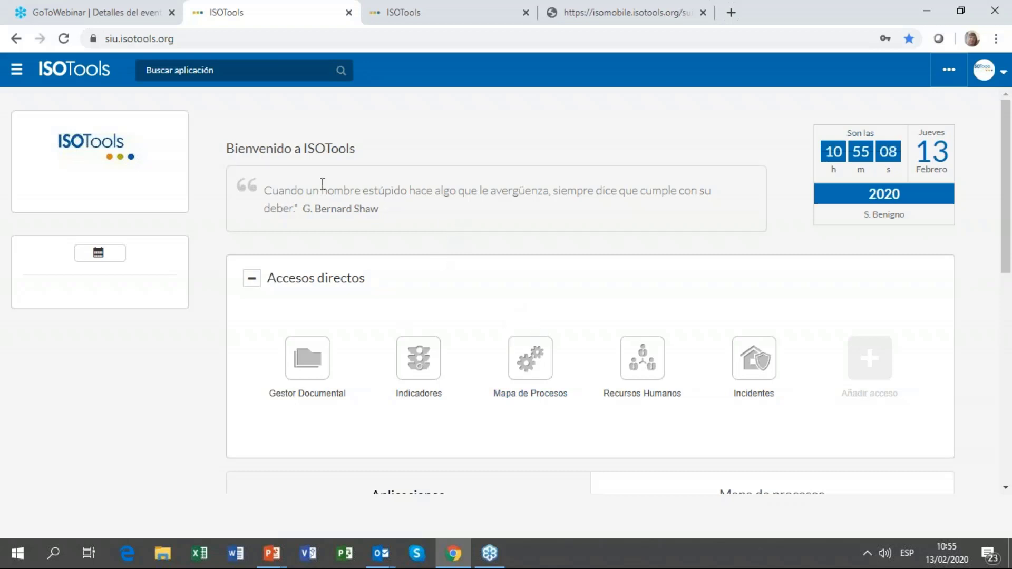
Step: Search 'acc' to open Accidentes / Incidentes, then view incident 5's process flowchart
left_click(263, 67)
type("iso")
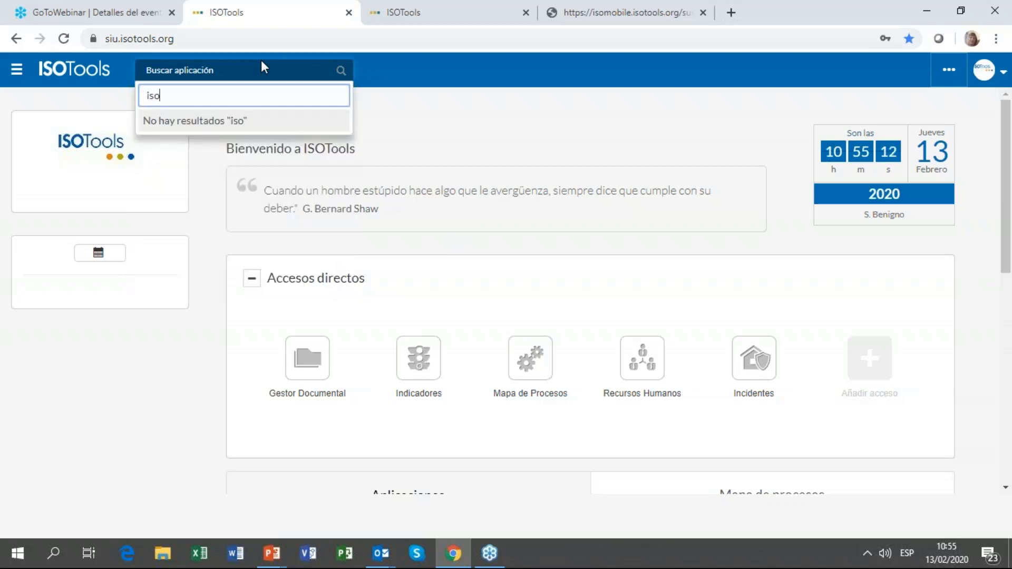
key("BackSpace")
key("BackSpace")
key("BackSpace")
type("acc")
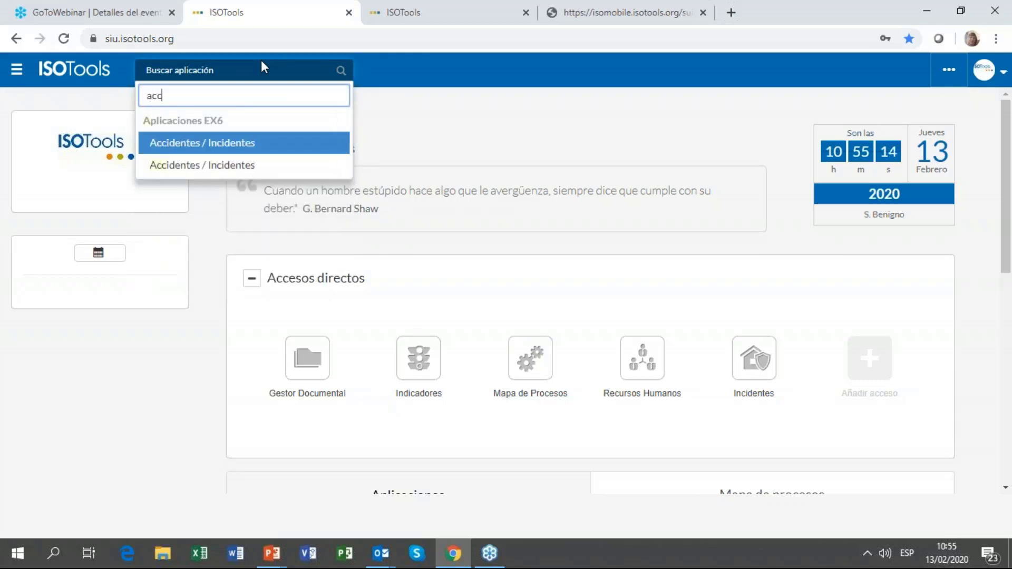
left_click(275, 162)
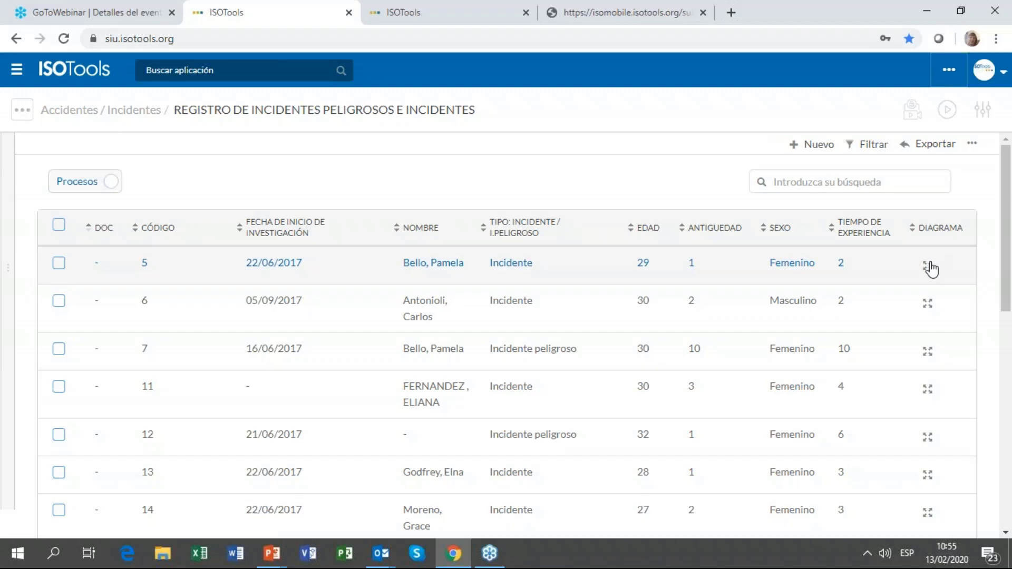
left_click(929, 267)
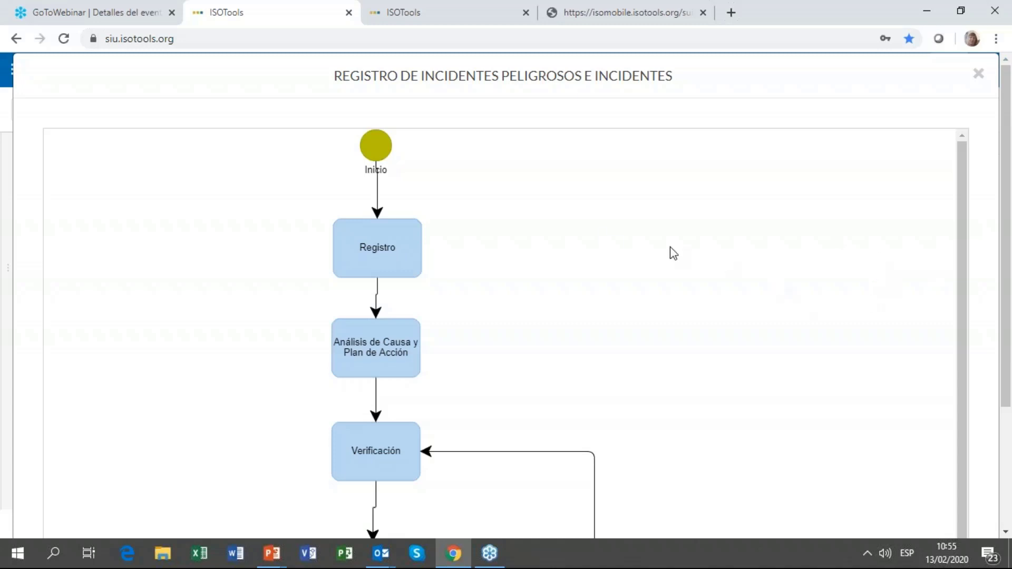
scroll(600, 234, "down", 1)
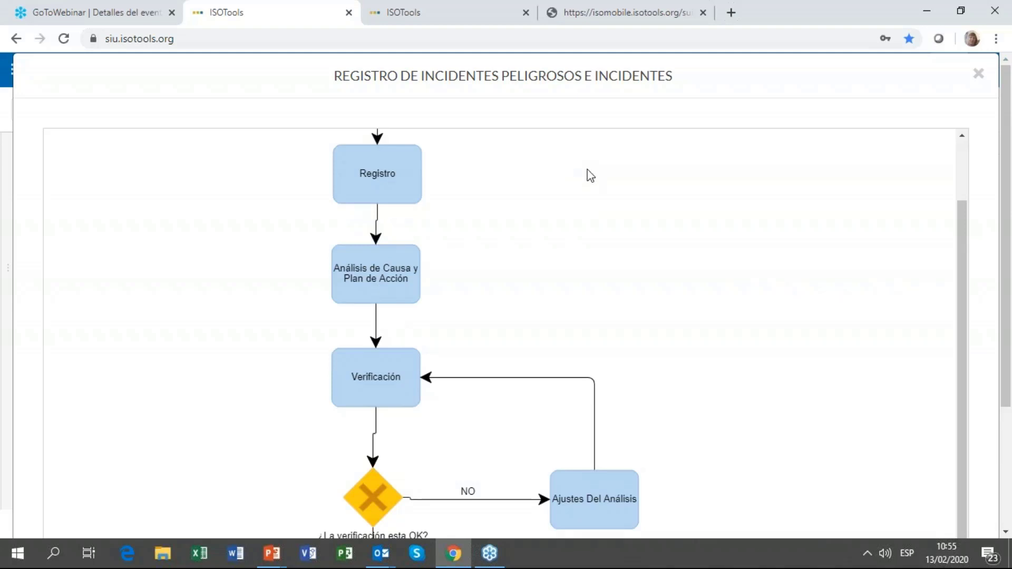
scroll(448, 187, "down", 1)
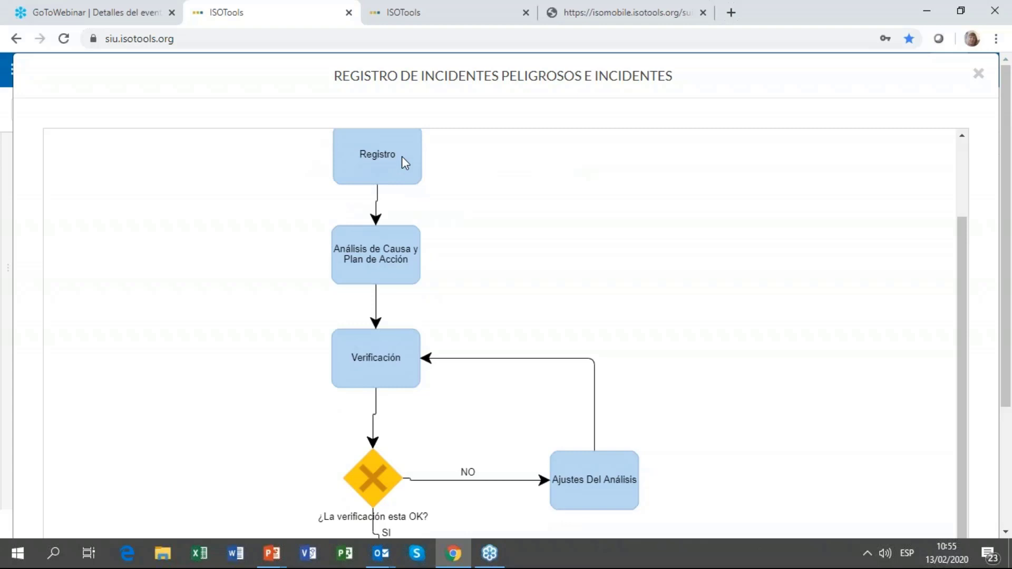
scroll(402, 157, "down", 1)
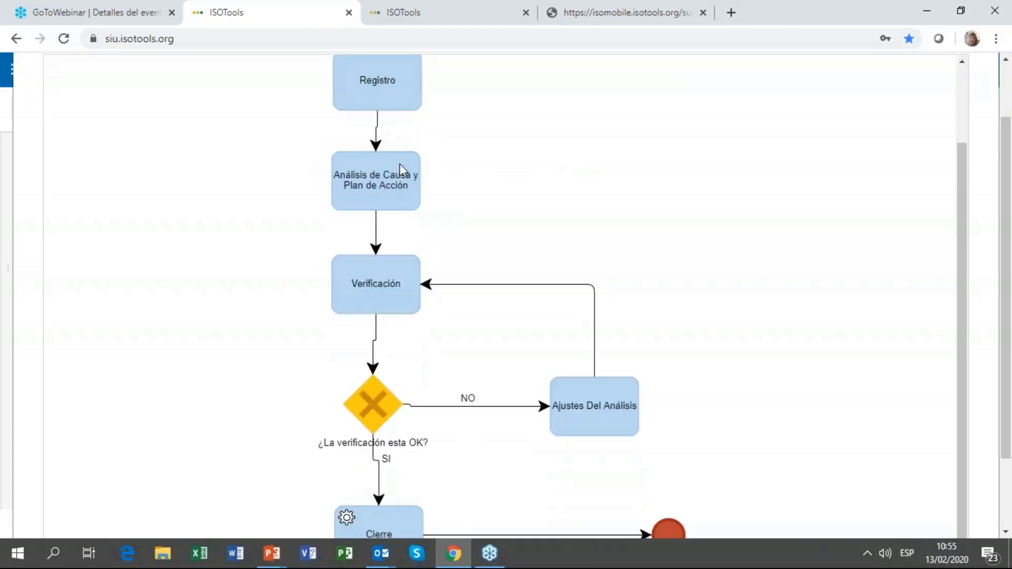
scroll(384, 124, "down", 1)
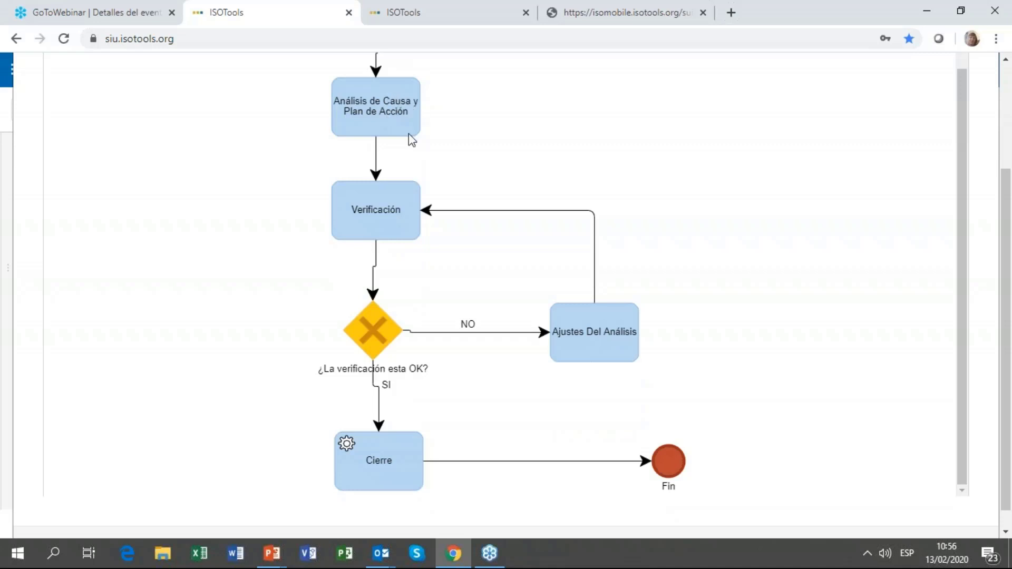
scroll(385, 138, "up", 1)
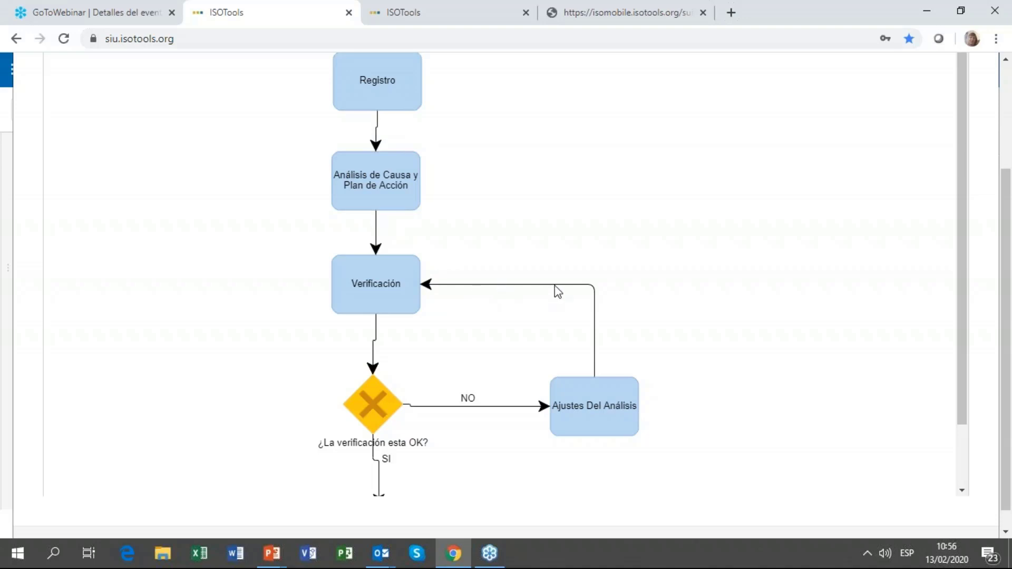
scroll(554, 286, "down", 2)
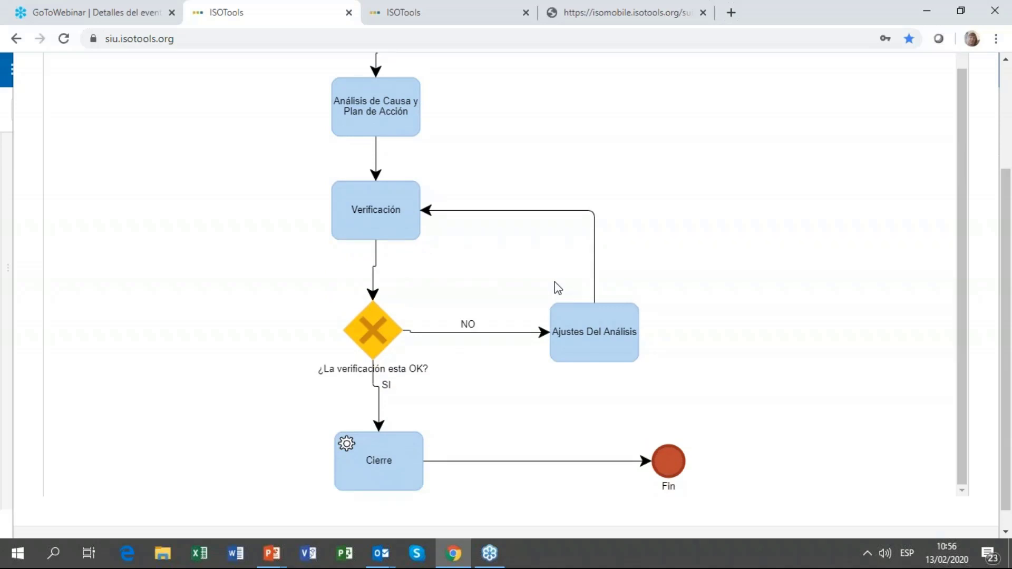
scroll(820, 192, "up", 2)
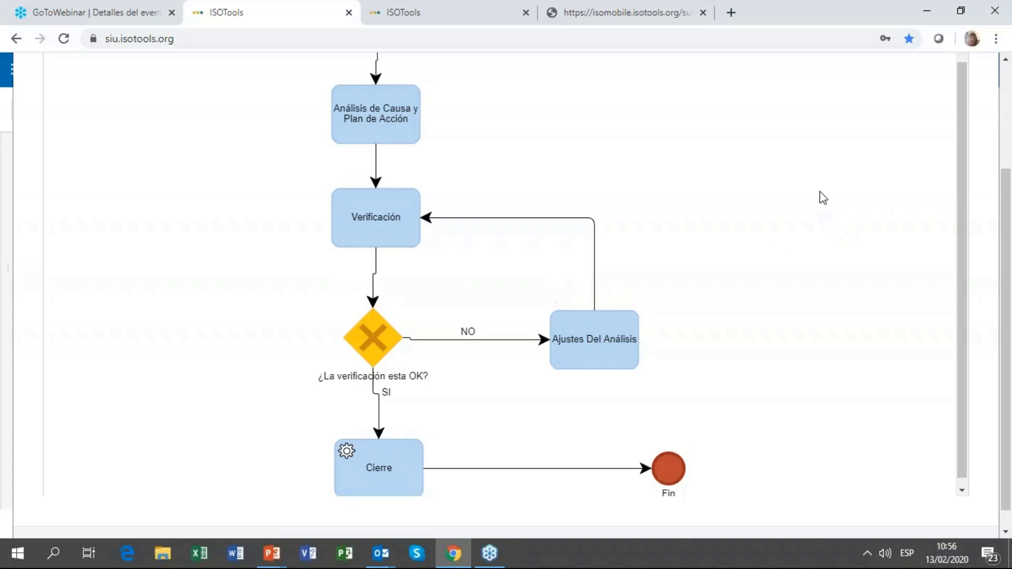
scroll(775, 176, "up", 5)
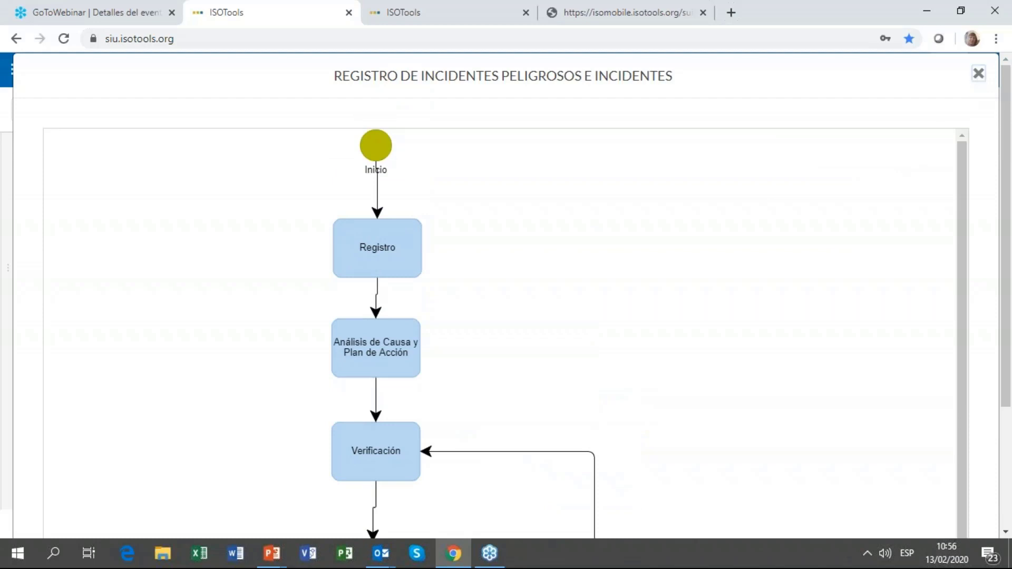
left_click(978, 79)
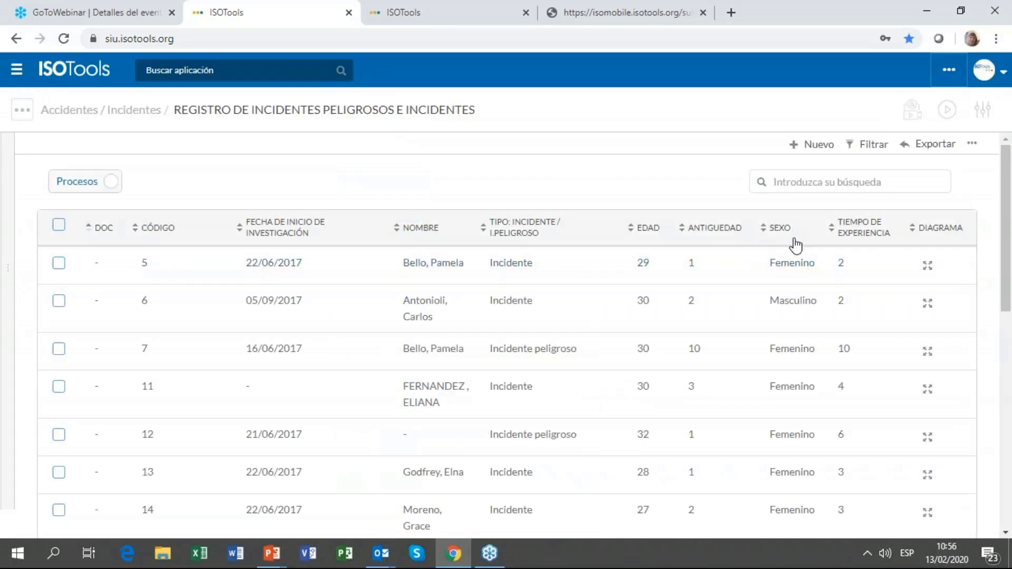
Step: Filter the incident register by Estado to Ver sólo cerradas
left_click(870, 150)
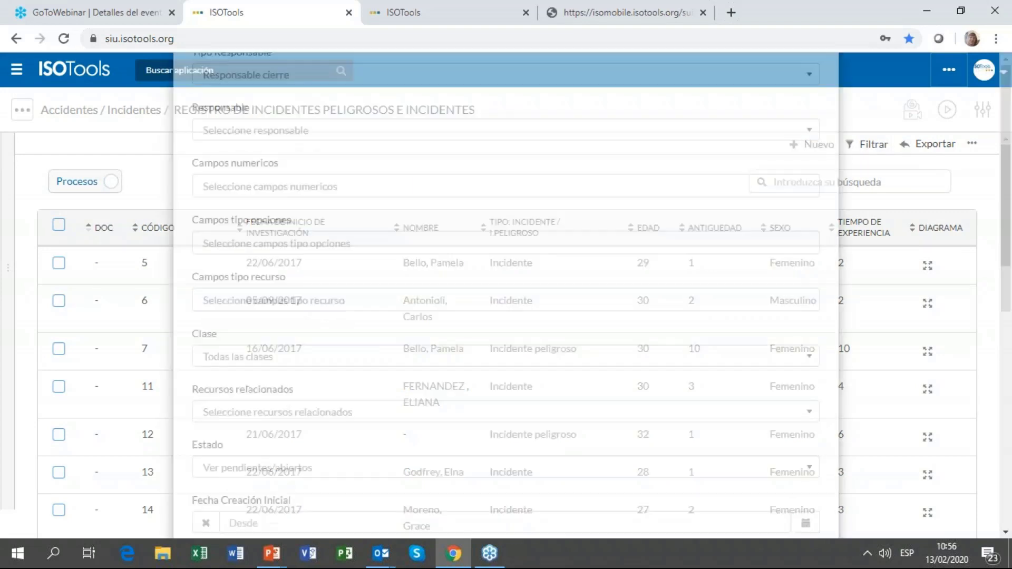
scroll(284, 303, "down", 5)
scroll(295, 298, "down", 2)
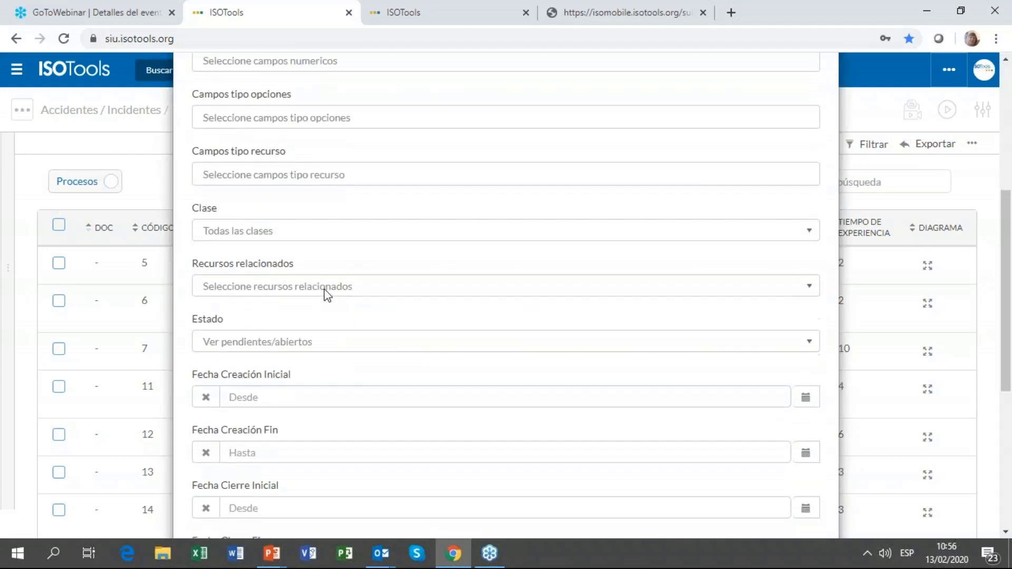
left_click(309, 277)
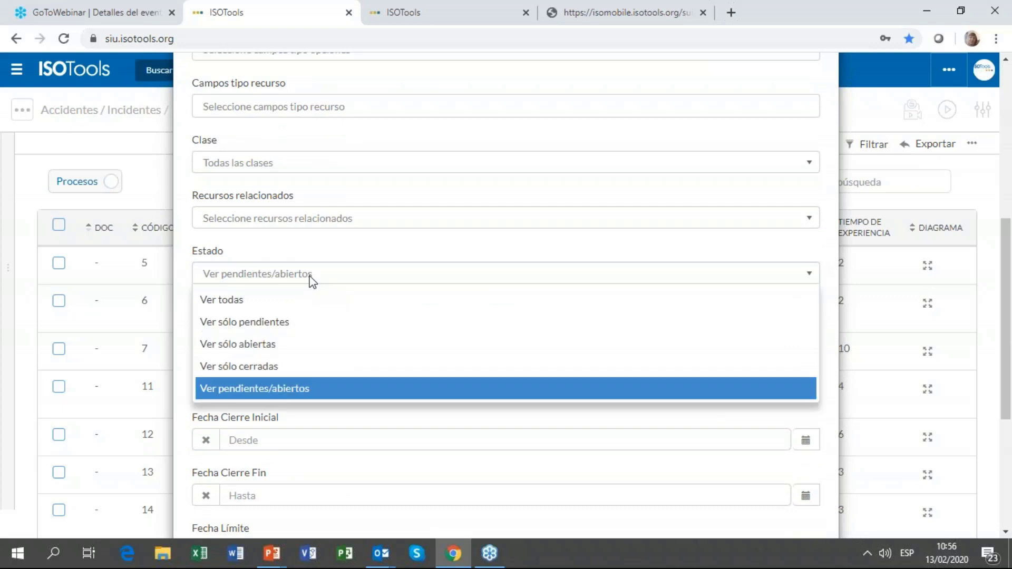
left_click(274, 371)
scroll(654, 357, "down", 2)
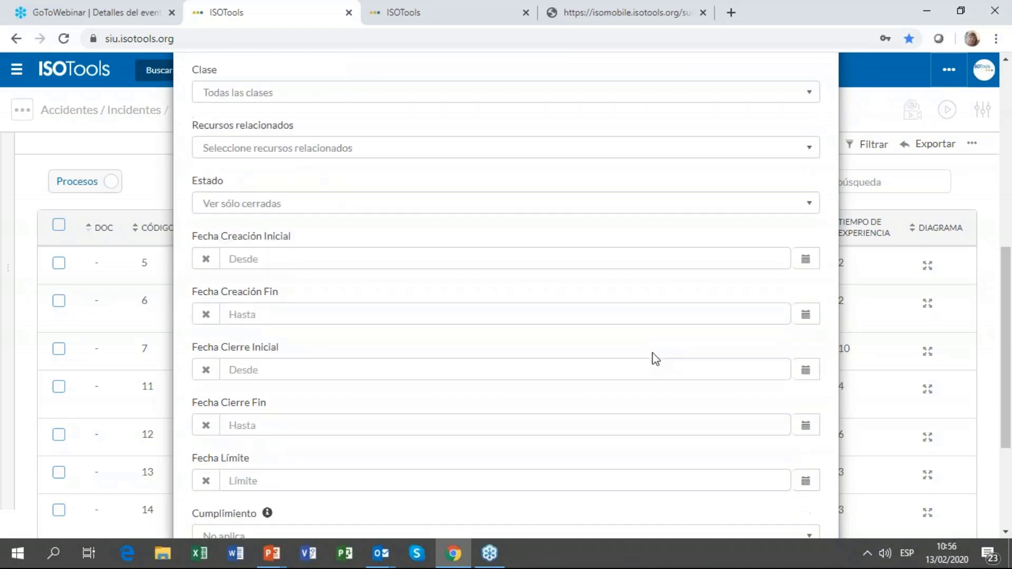
scroll(655, 359, "down", 3)
left_click(761, 487)
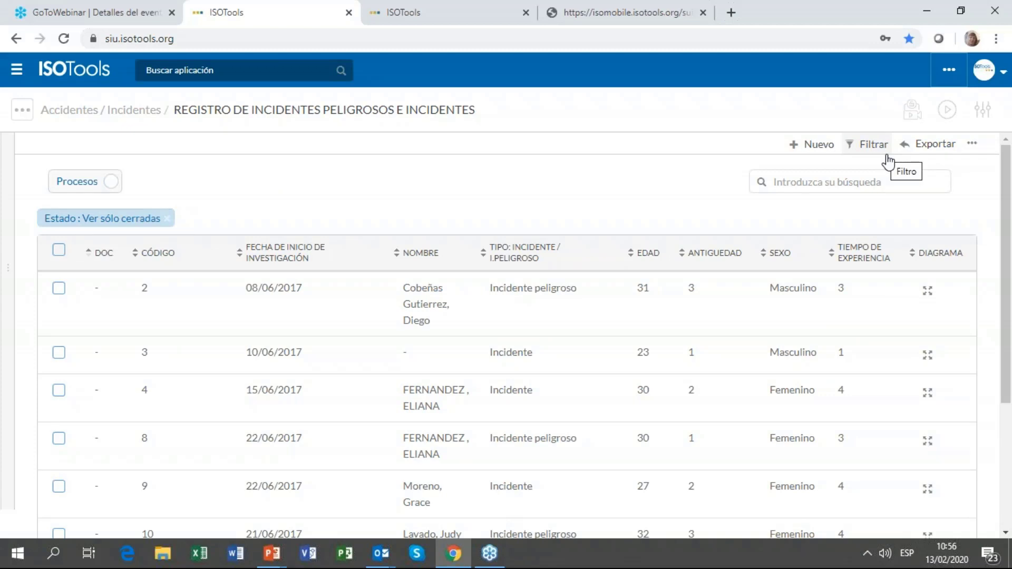
Step: Open incident record 25 from the filtered list
scroll(290, 316, "down", 2)
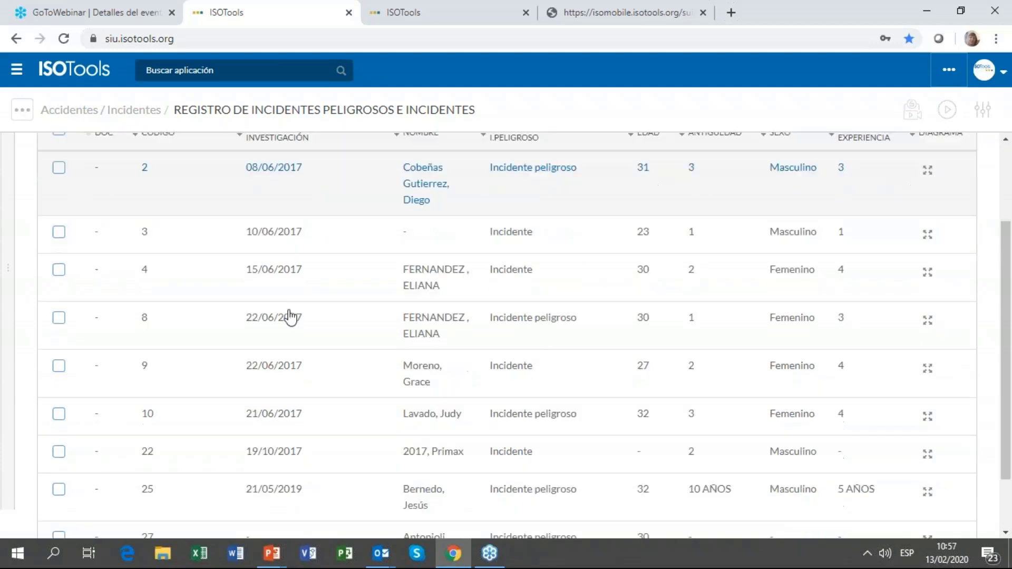
scroll(290, 316, "down", 2)
left_click(260, 413)
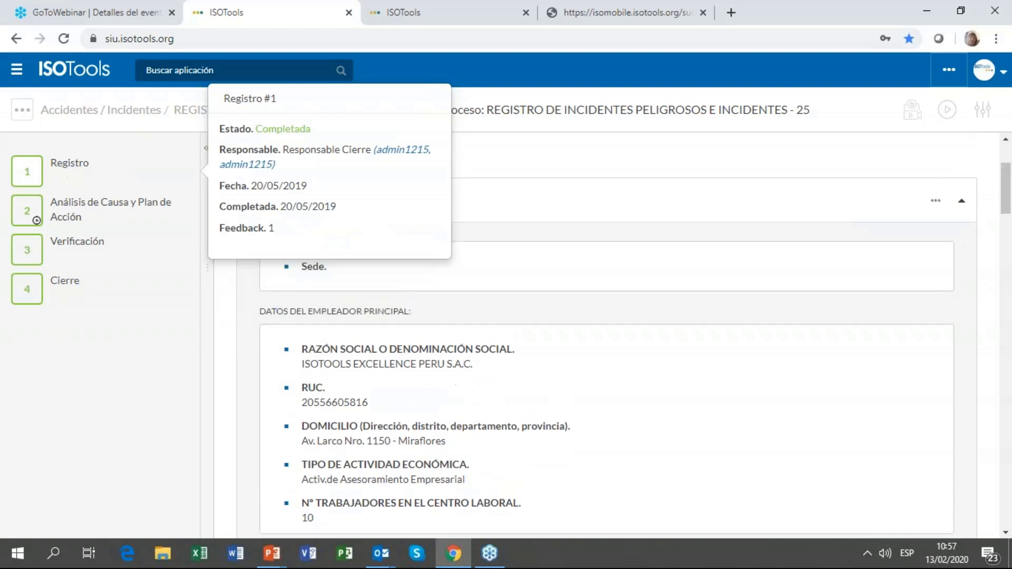
Step: Read through incident 25's Registro details, then go to step 2, Análisis de Causa y Plan de Acción
scroll(573, 289, "down", 4)
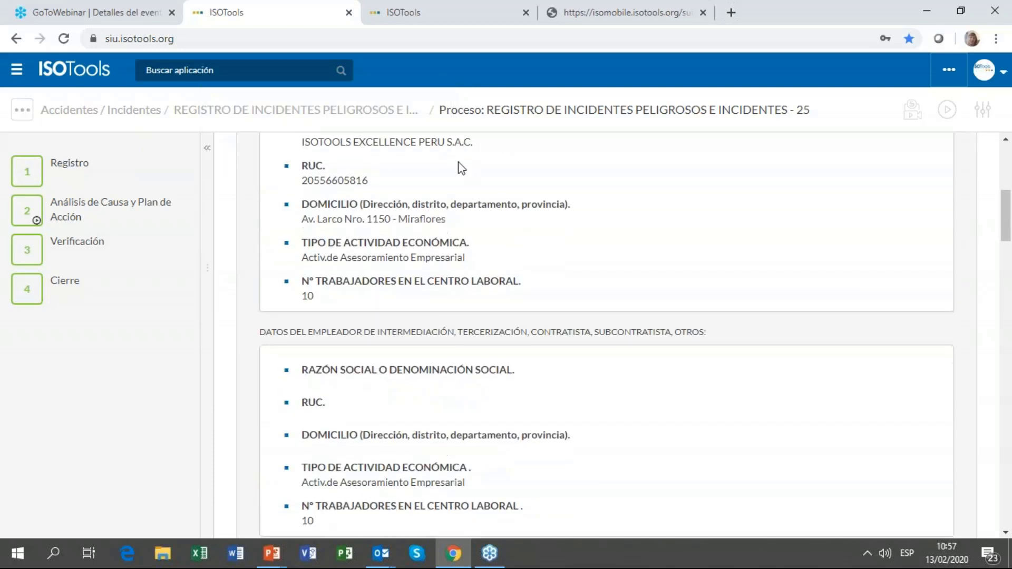
scroll(462, 167, "down", 2)
scroll(456, 205, "up", 3)
scroll(448, 239, "down", 3)
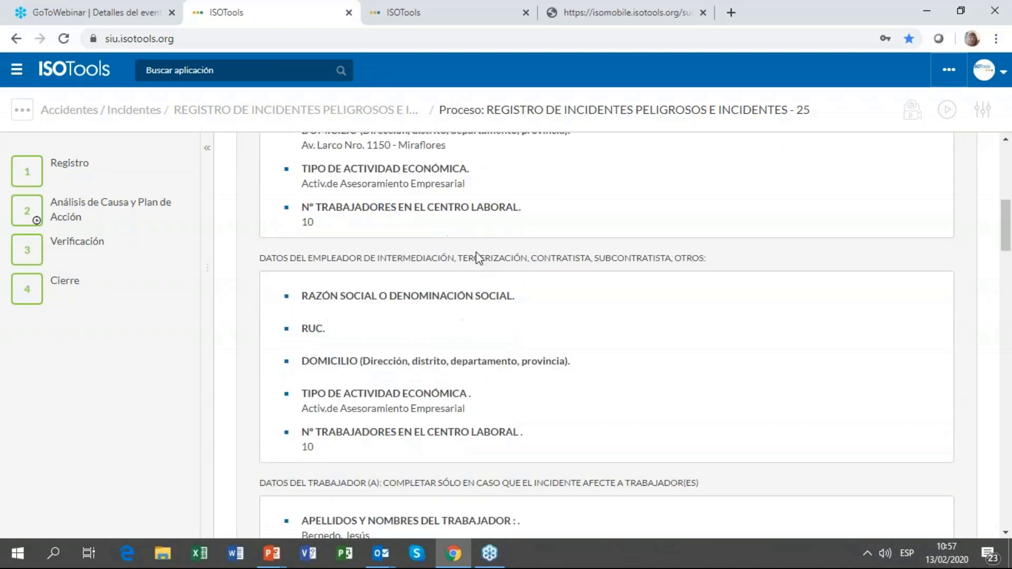
scroll(498, 294, "down", 5)
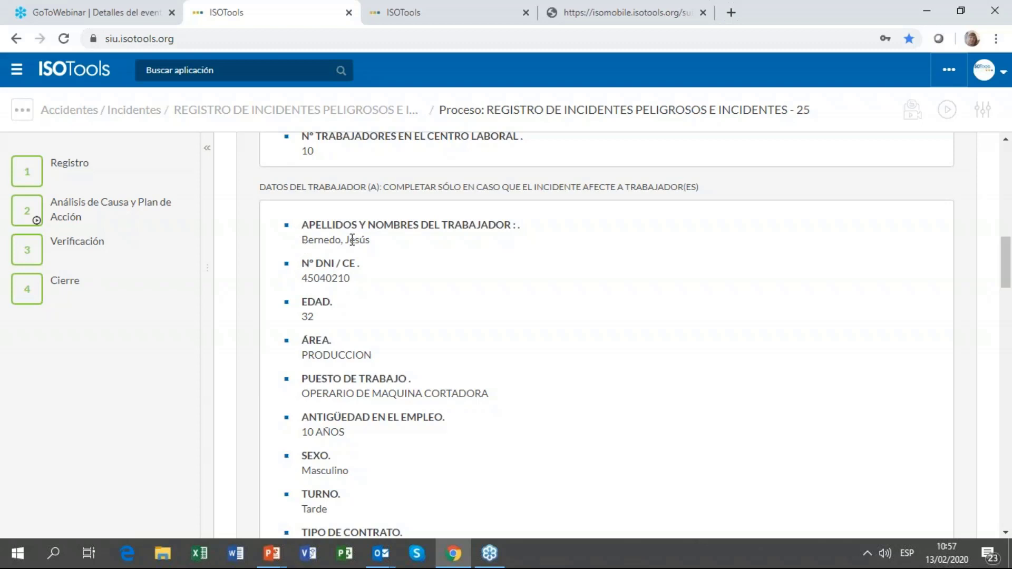
scroll(350, 241, "down", 4)
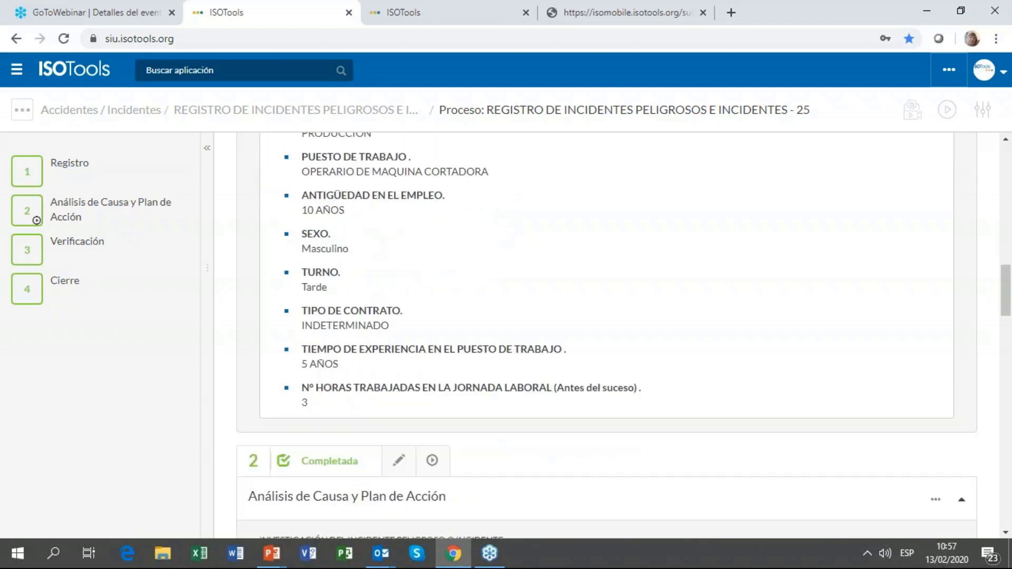
scroll(319, 290, "up", 8)
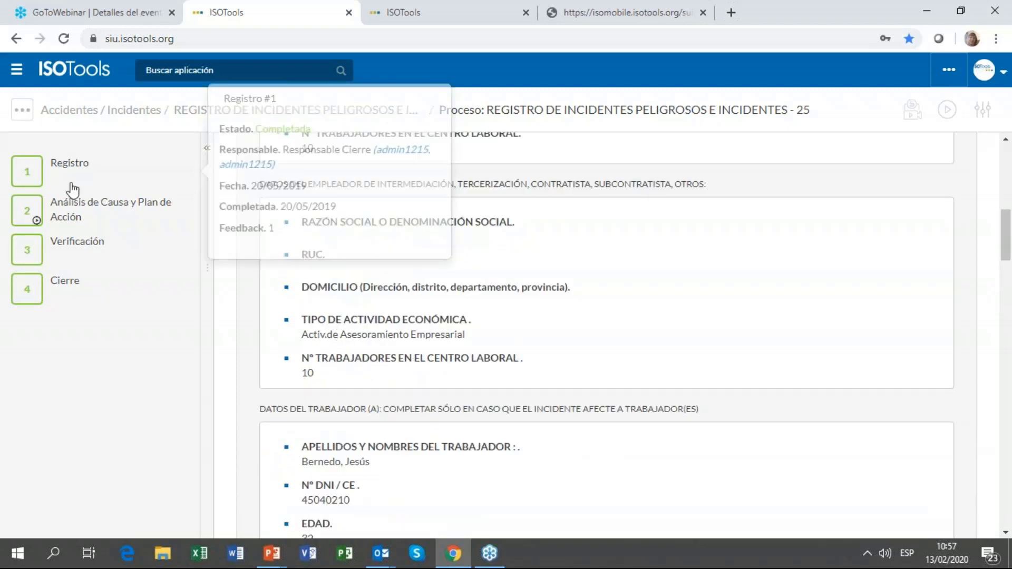
left_click(68, 208)
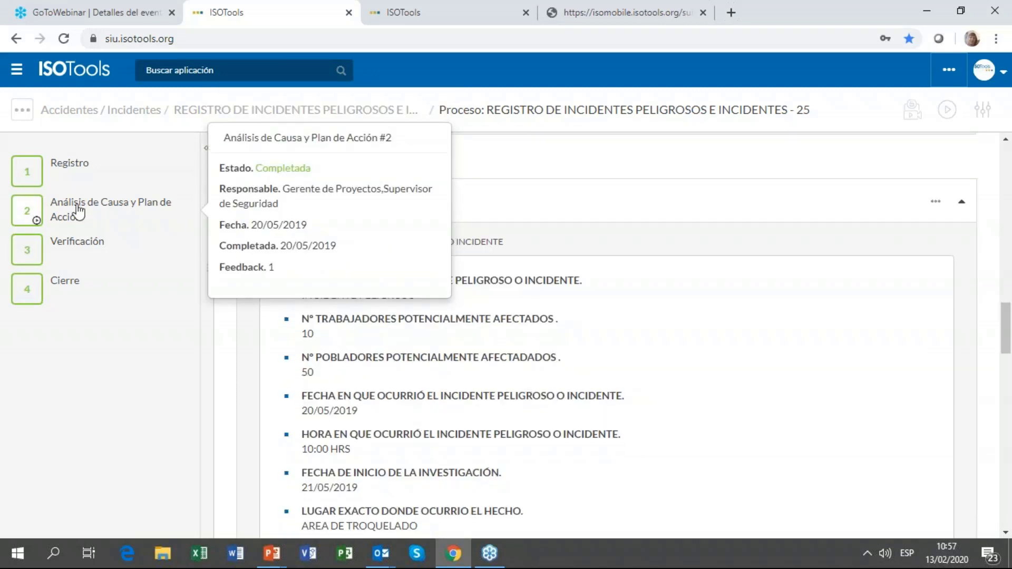
scroll(621, 271, "down", 1)
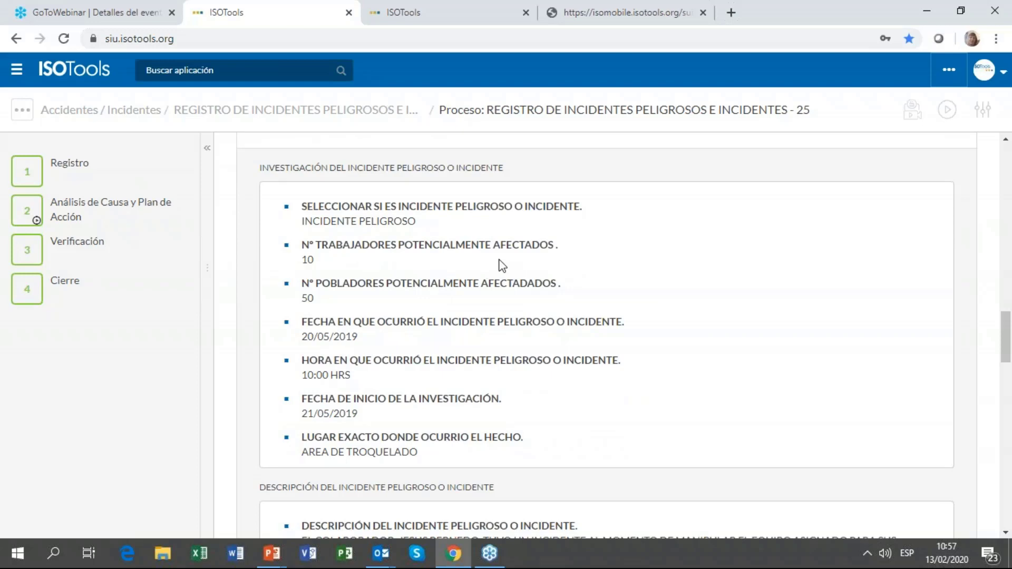
scroll(500, 265, "down", 1)
scroll(369, 332, "down", 3)
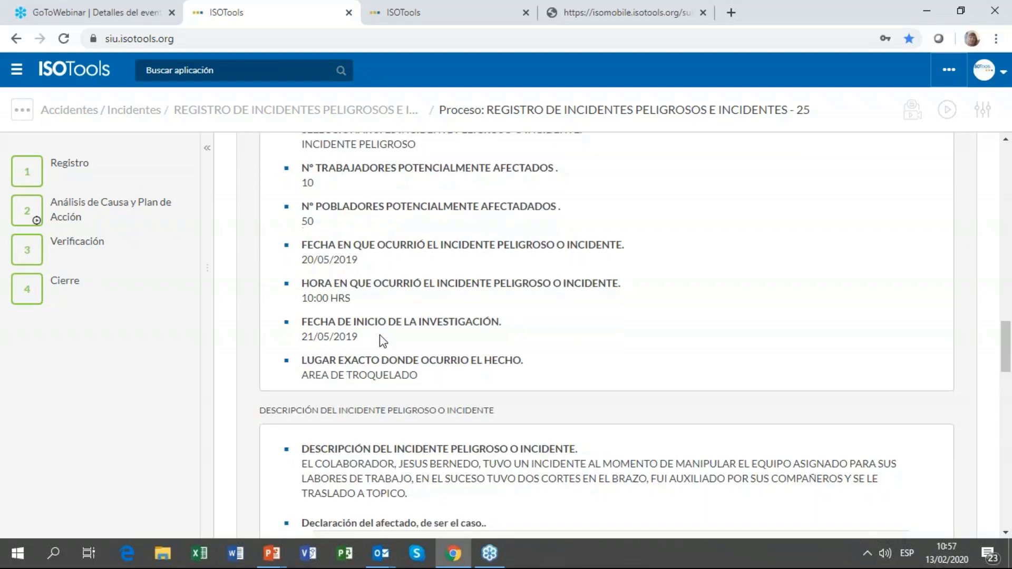
scroll(378, 344, "down", 1)
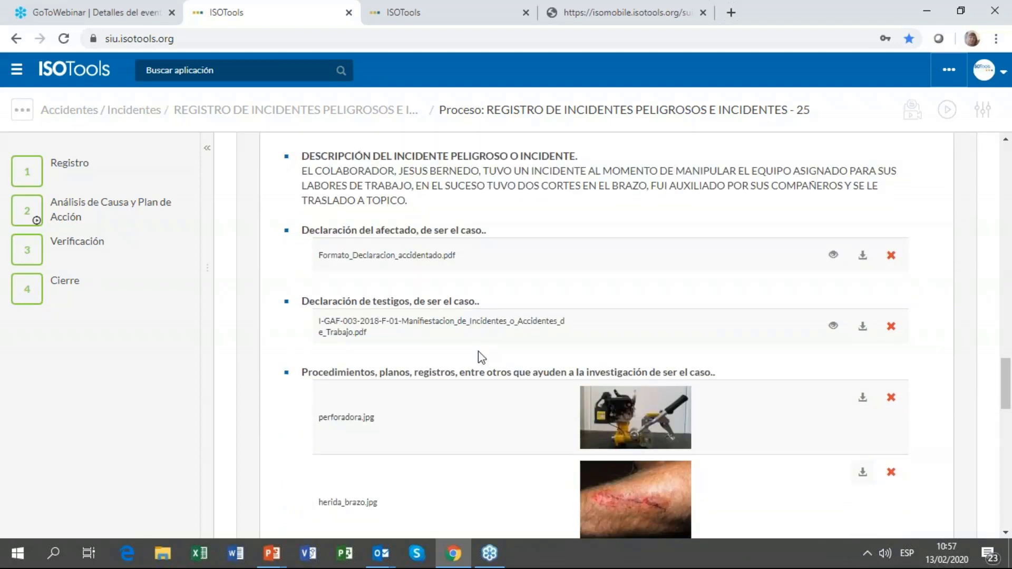
scroll(471, 337, "down", 2)
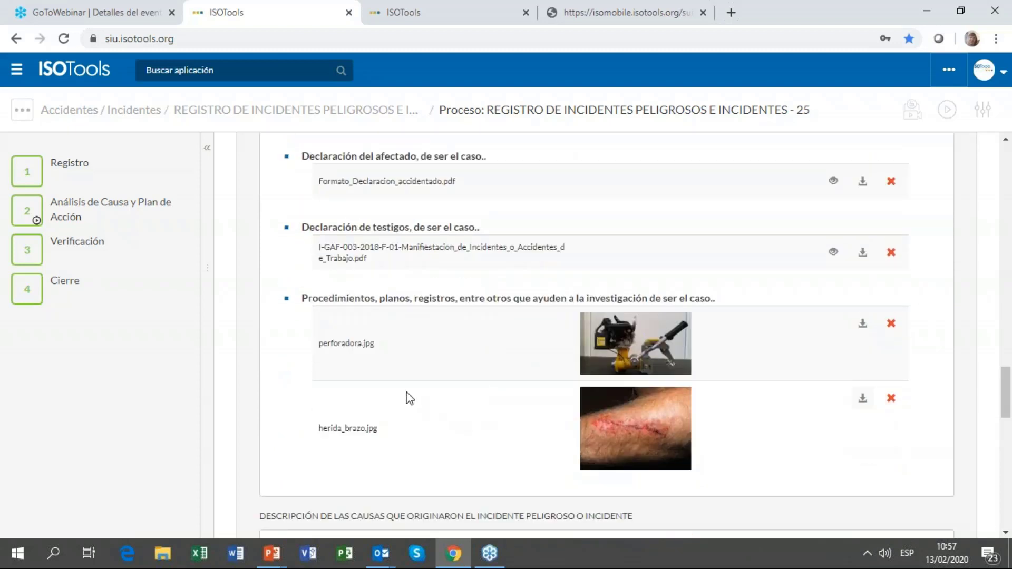
scroll(337, 261, "down", 5)
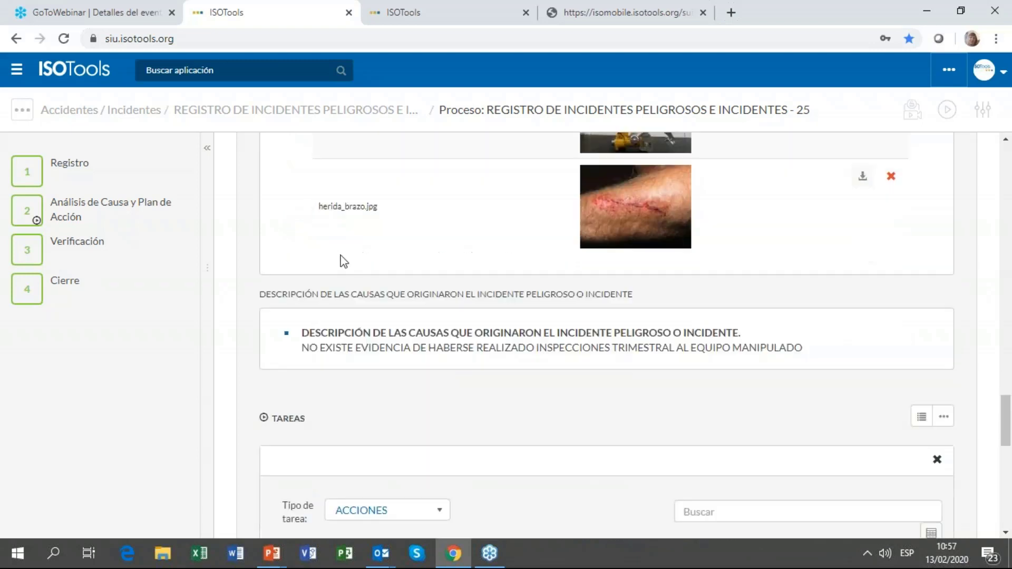
scroll(355, 332, "down", 2)
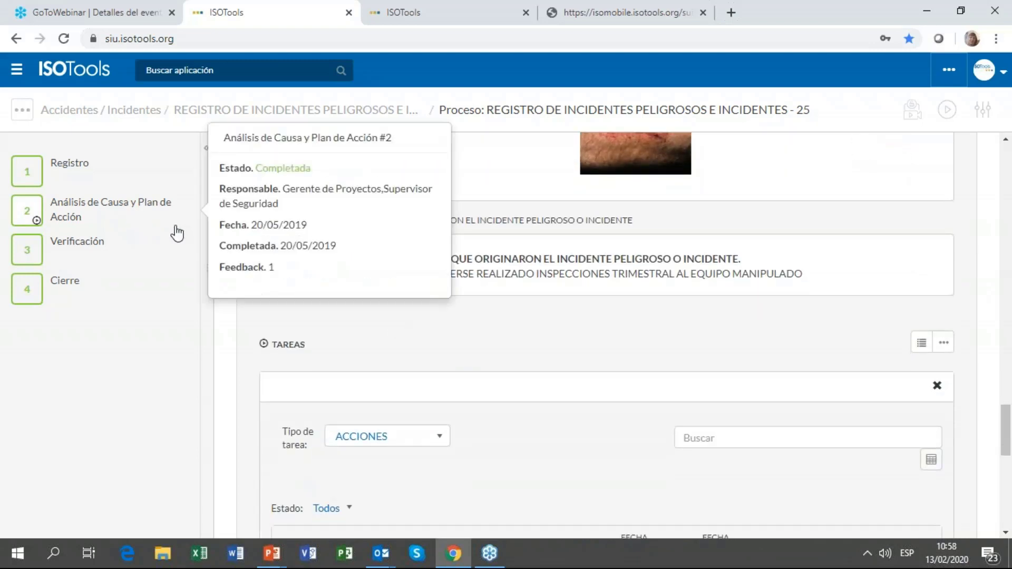
mouse_move(111, 209)
scroll(388, 226, "down", 4)
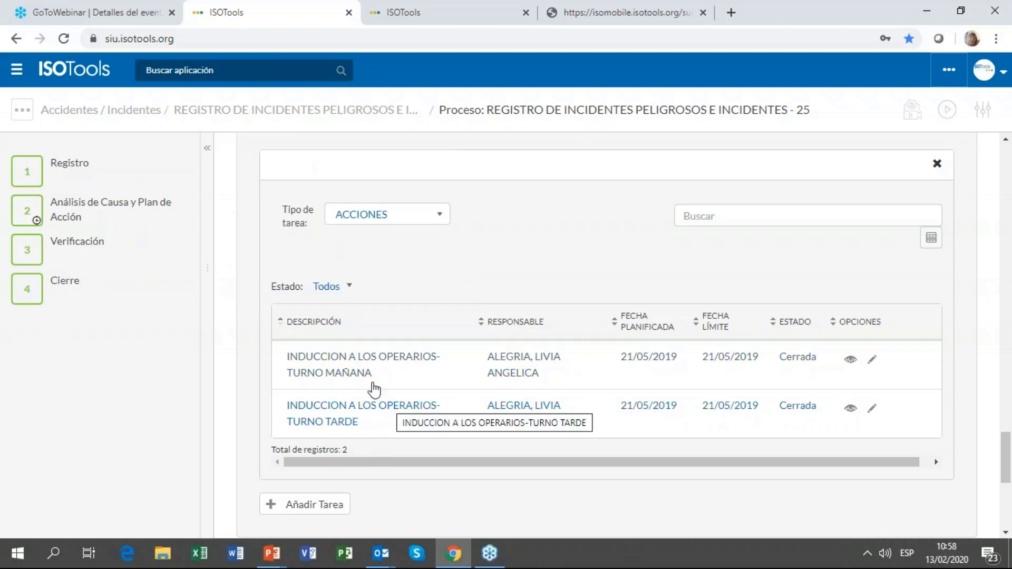
left_click(87, 251)
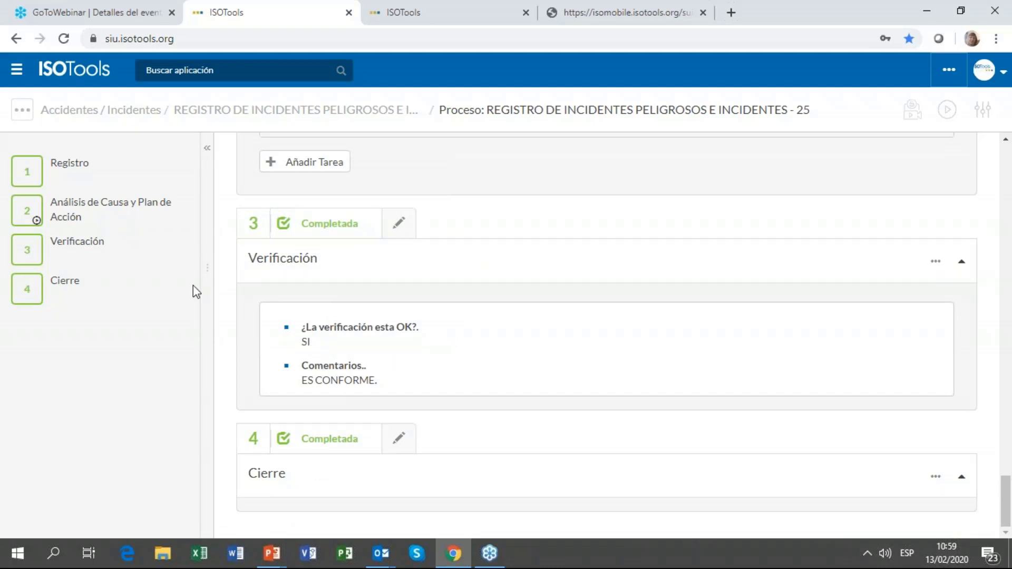
scroll(632, 378, "up", 15)
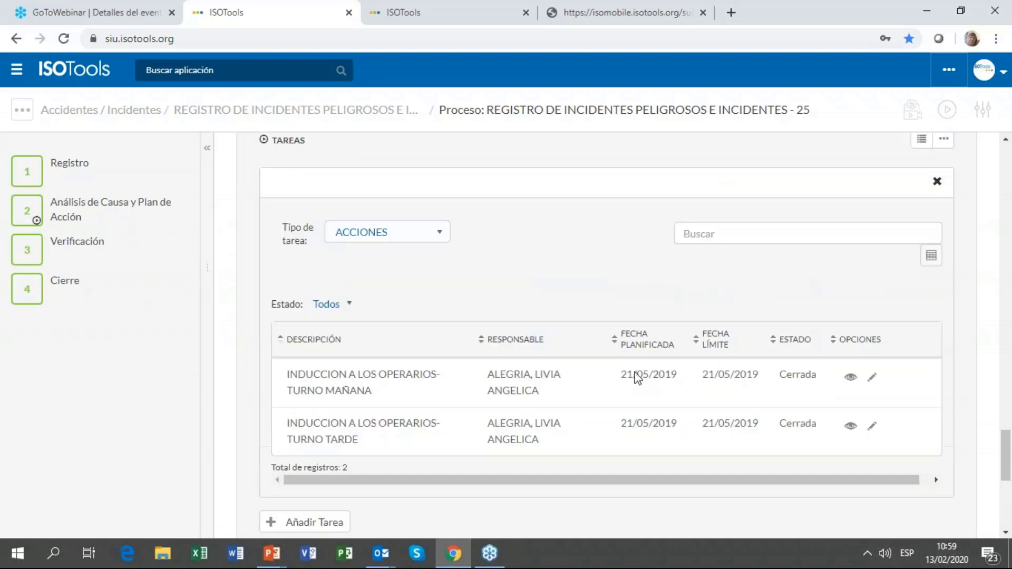
scroll(638, 372, "up", 10)
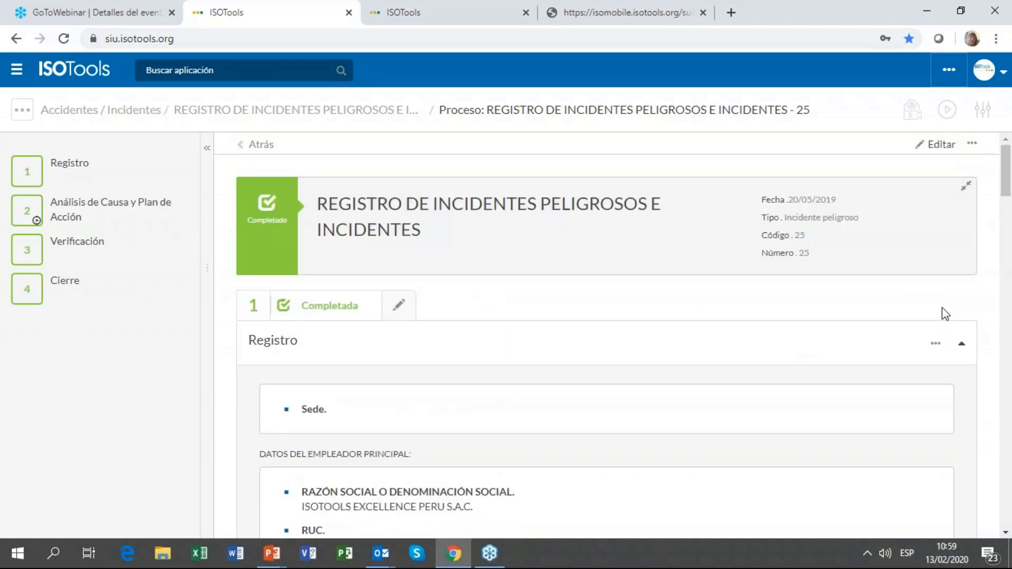
Step: Print the Registro record with Impresión PDF and Formato Vertical
left_click(936, 345)
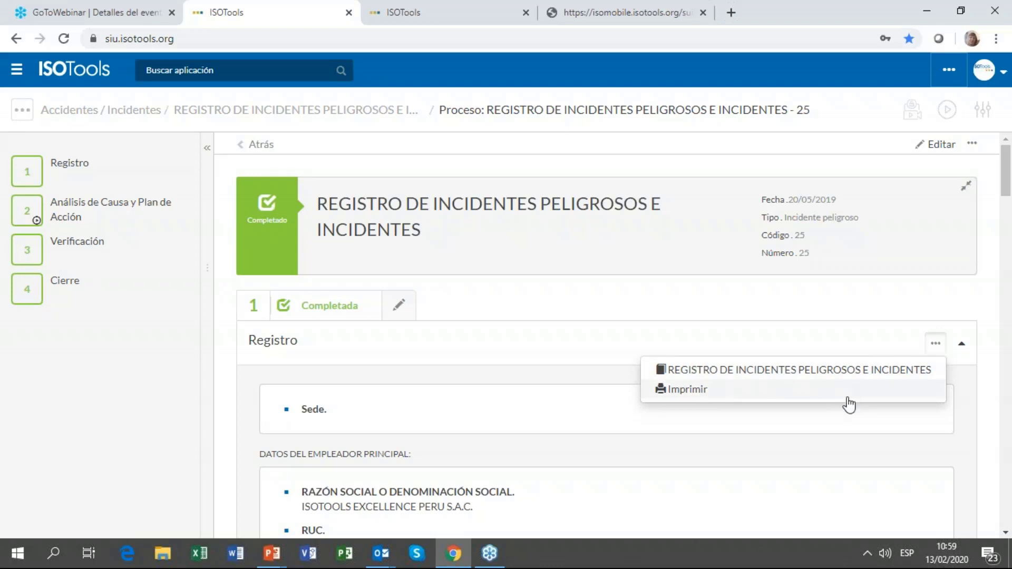
left_click(685, 389)
left_click(285, 226)
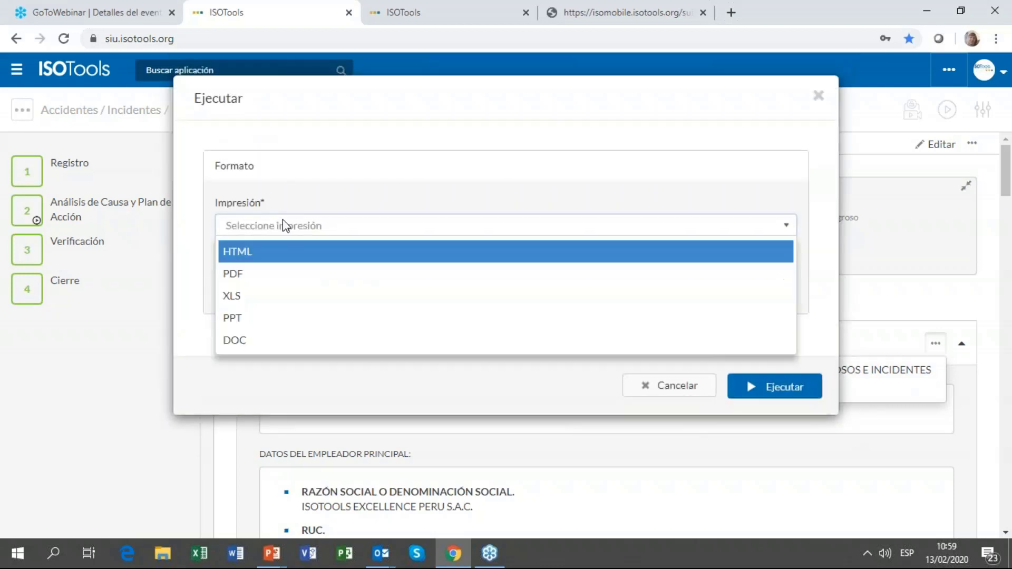
left_click(301, 282)
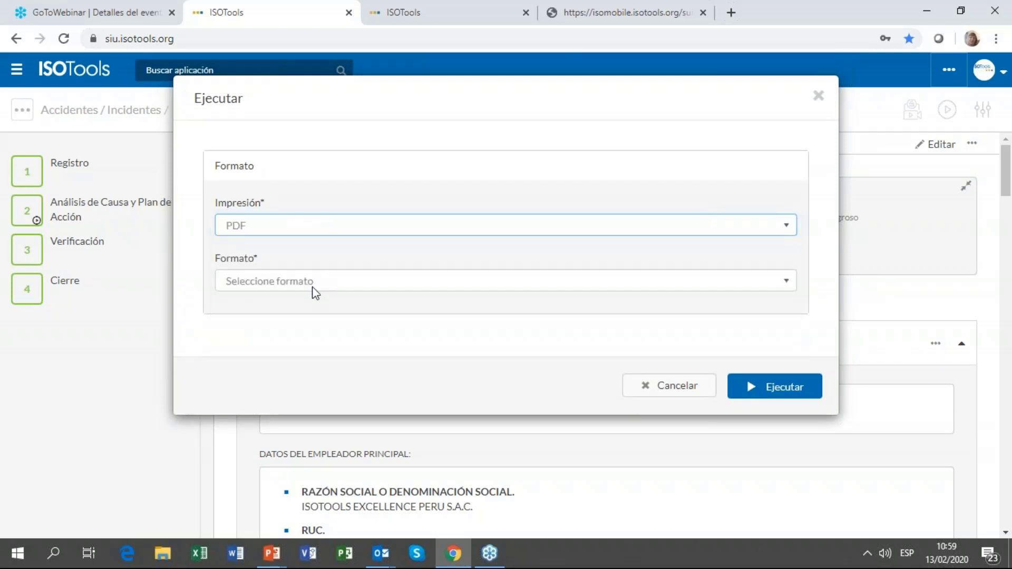
left_click(311, 285)
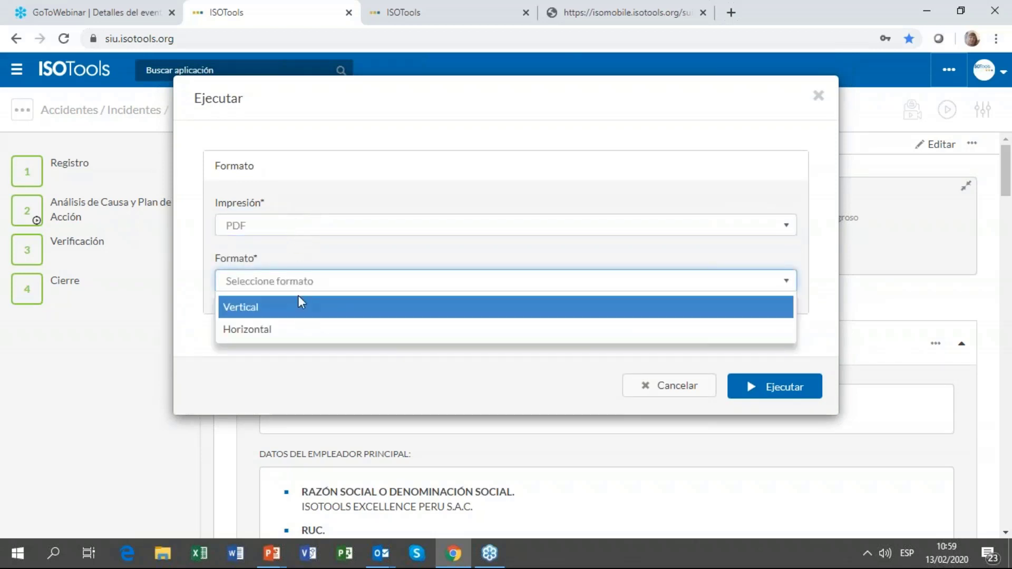
left_click(298, 306)
left_click(778, 389)
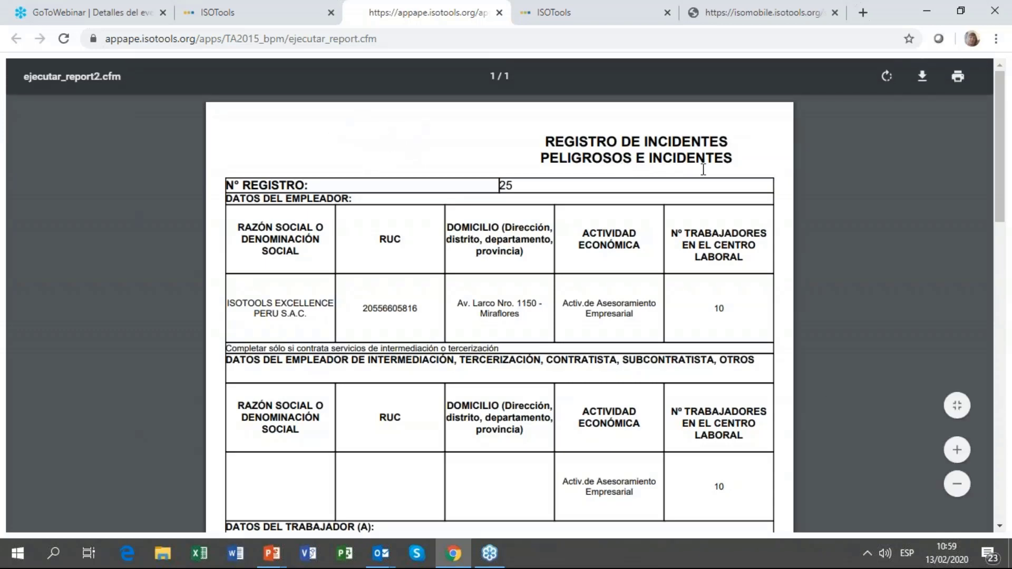
Step: Scroll the record 25 PDF down to Medidas correctivas and back to the top
scroll(628, 195, "down", 3)
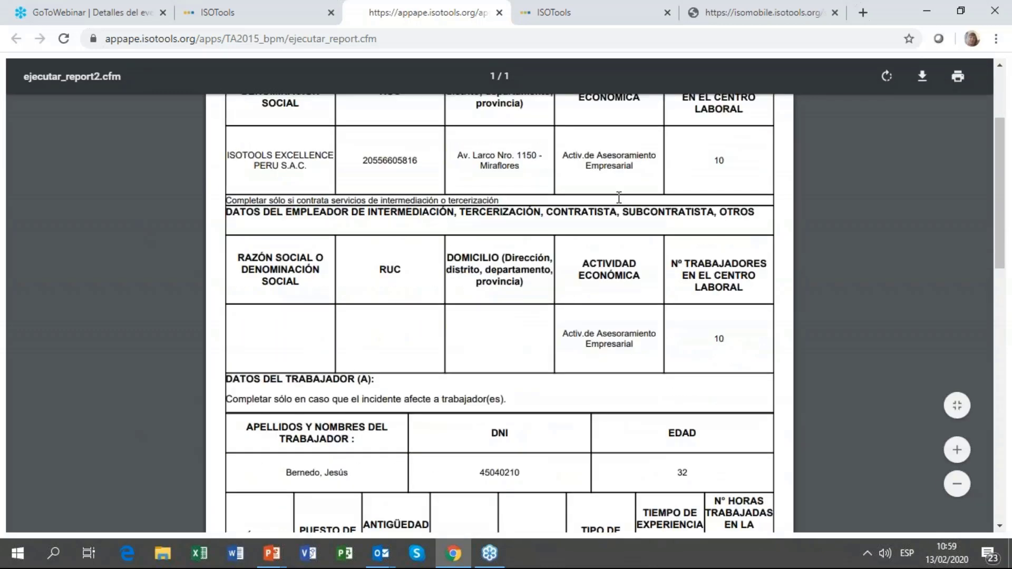
scroll(619, 197, "down", 12)
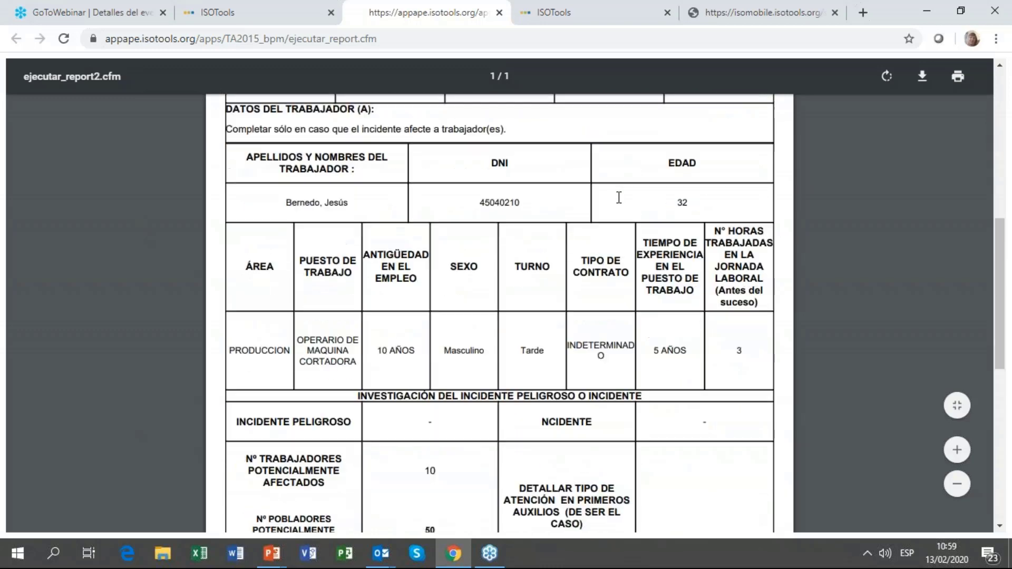
scroll(619, 197, "down", 4)
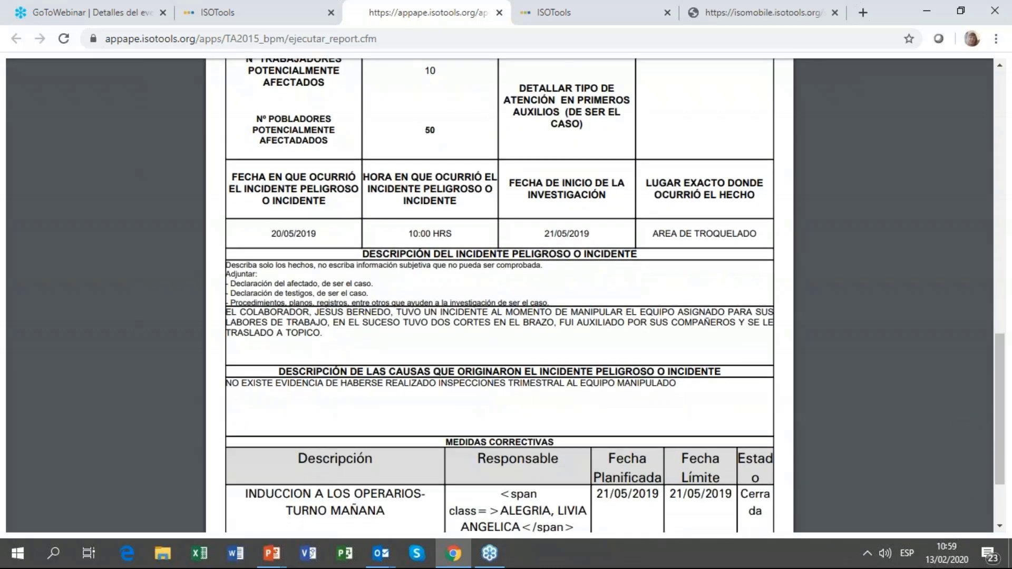
scroll(716, 464, "up", 6)
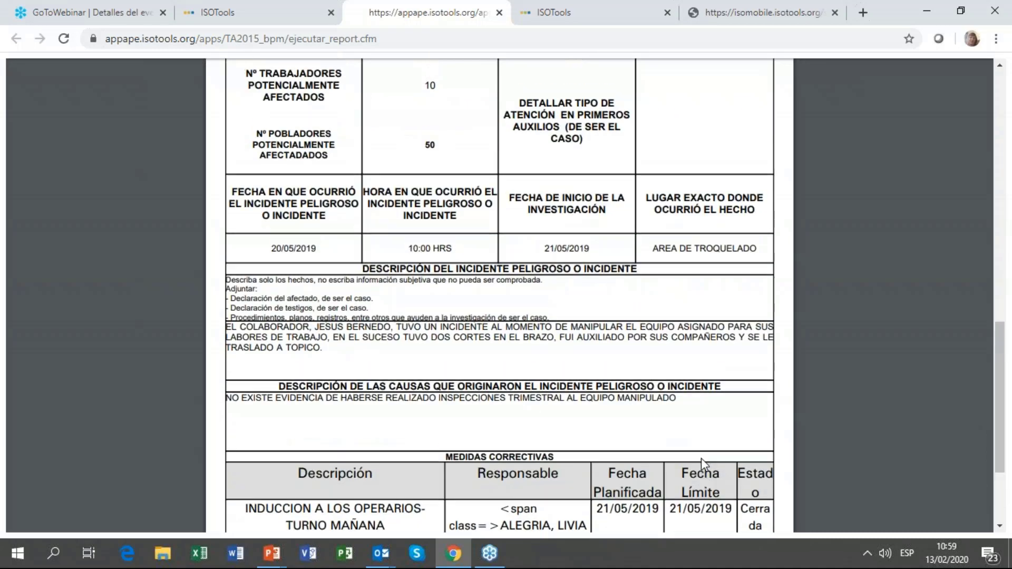
scroll(701, 457, "up", 11)
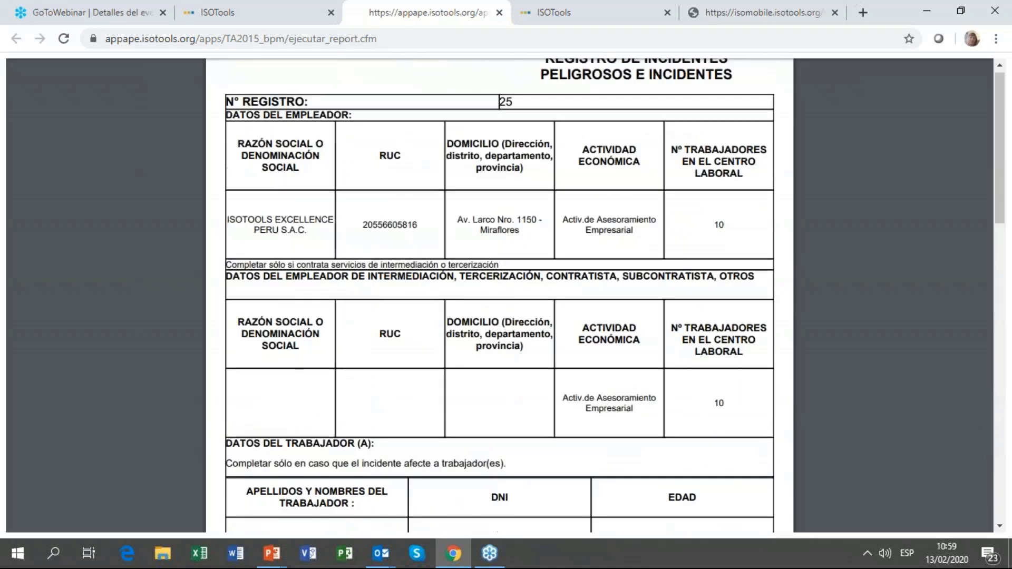
Step: Close the PDF tab, return to REGISTRO DE INCIDENTES, and start a Nuevo record
left_click(499, 13)
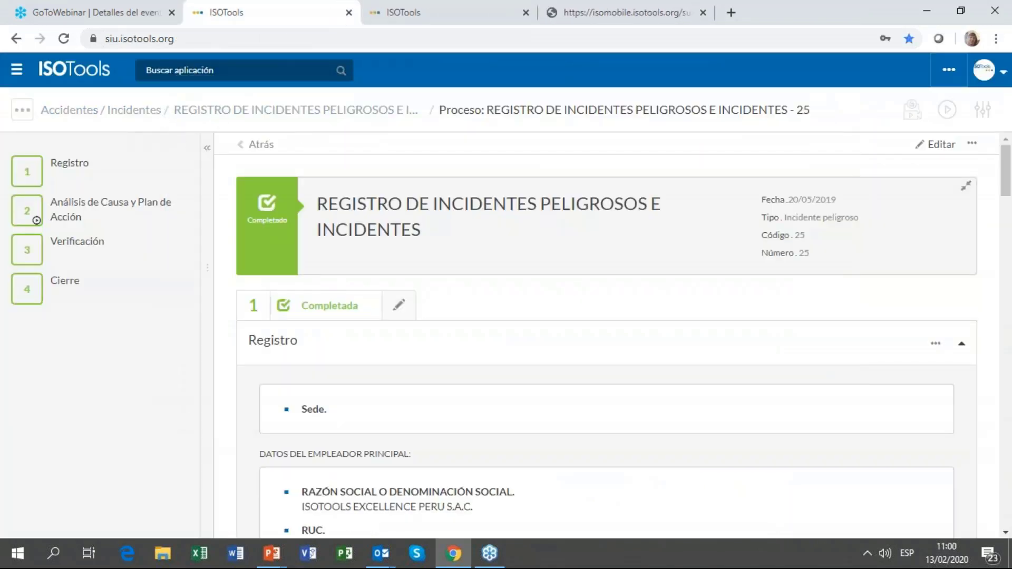
left_click(218, 113)
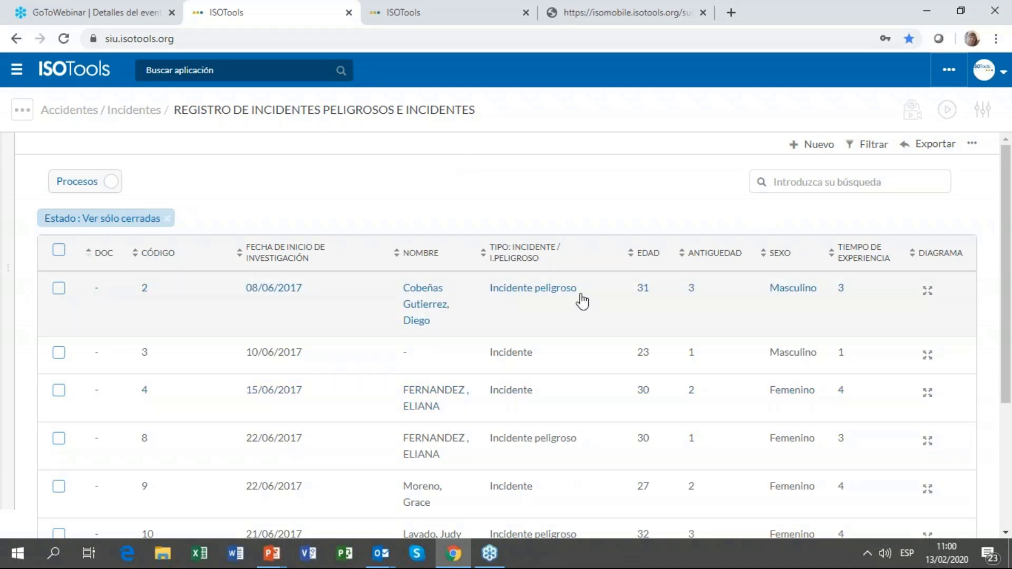
left_click(824, 147)
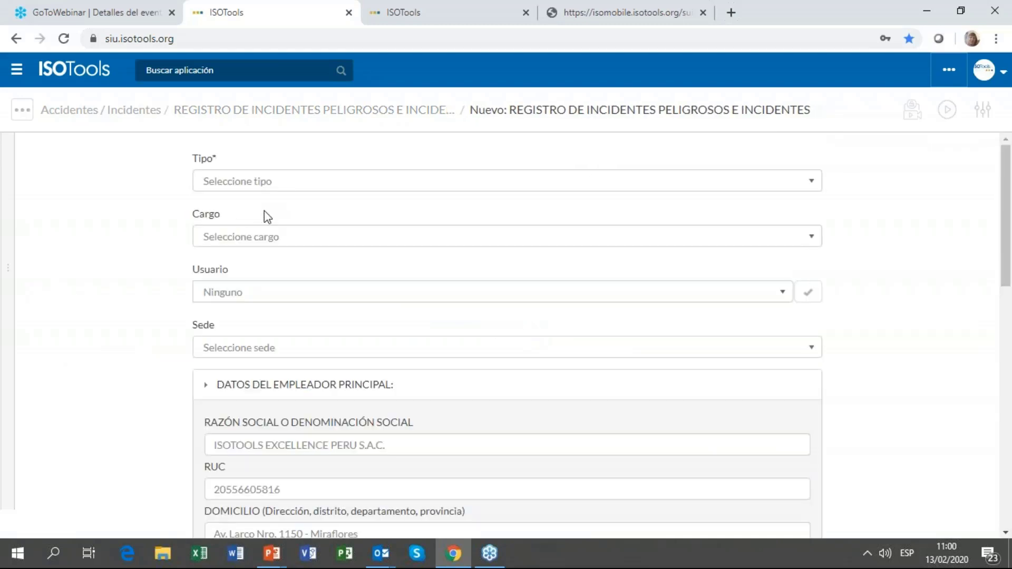
Step: Set the new record's type to Incidente and briefly expand the contractor employer details
left_click(292, 184)
left_click(293, 211)
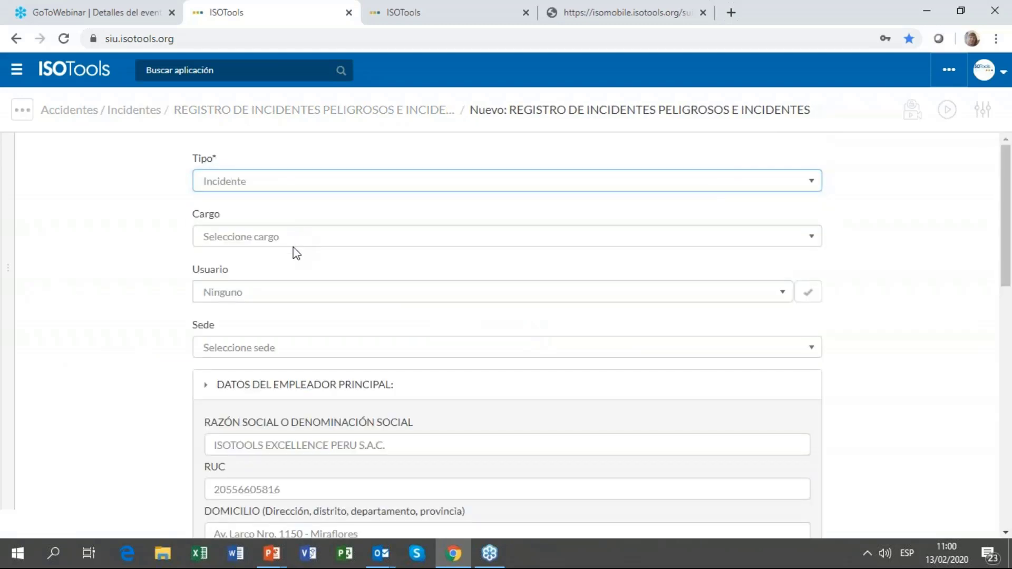
scroll(313, 339, "down", 3)
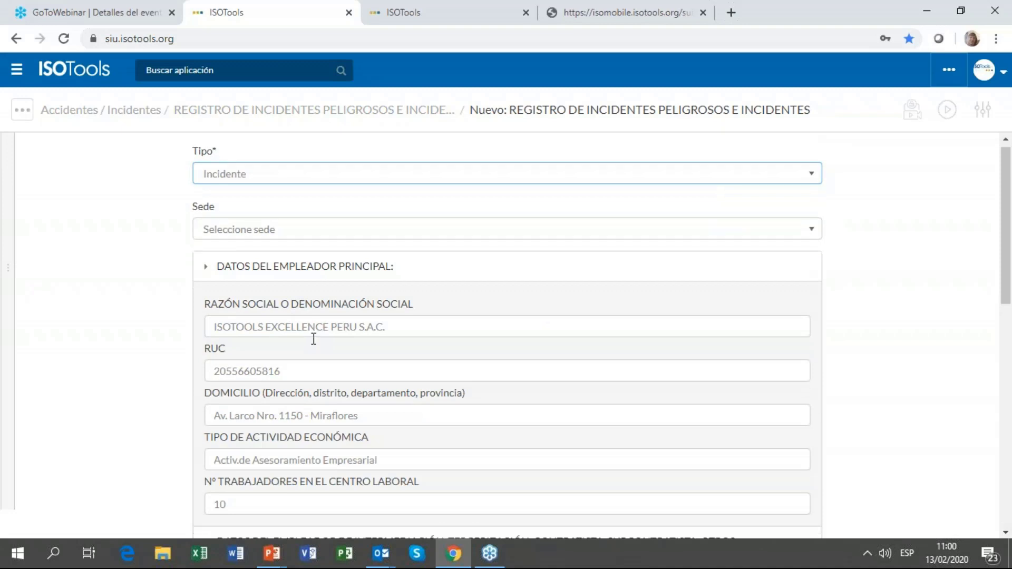
scroll(398, 332, "down", 2)
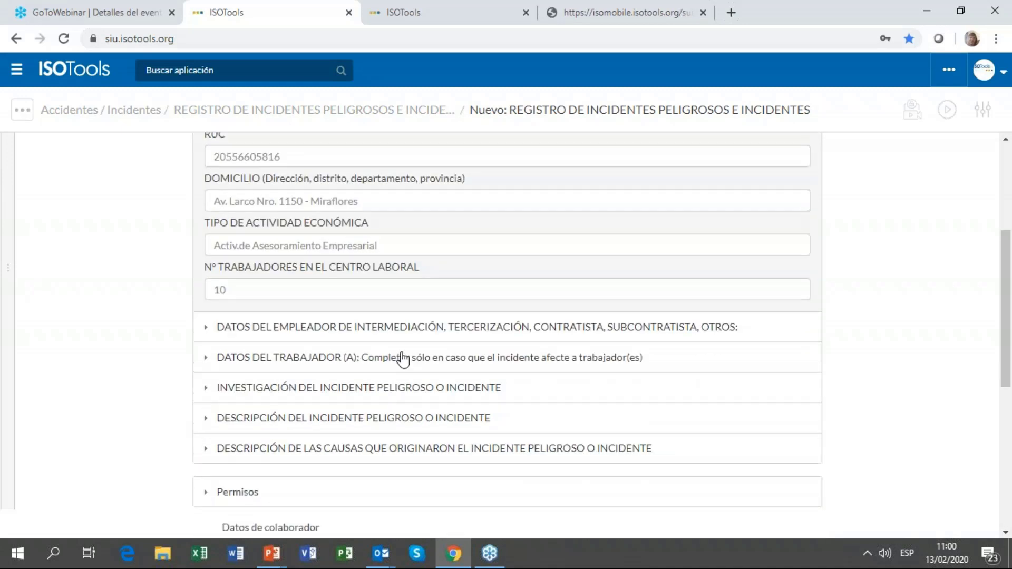
left_click(411, 336)
scroll(351, 269, "down", 2)
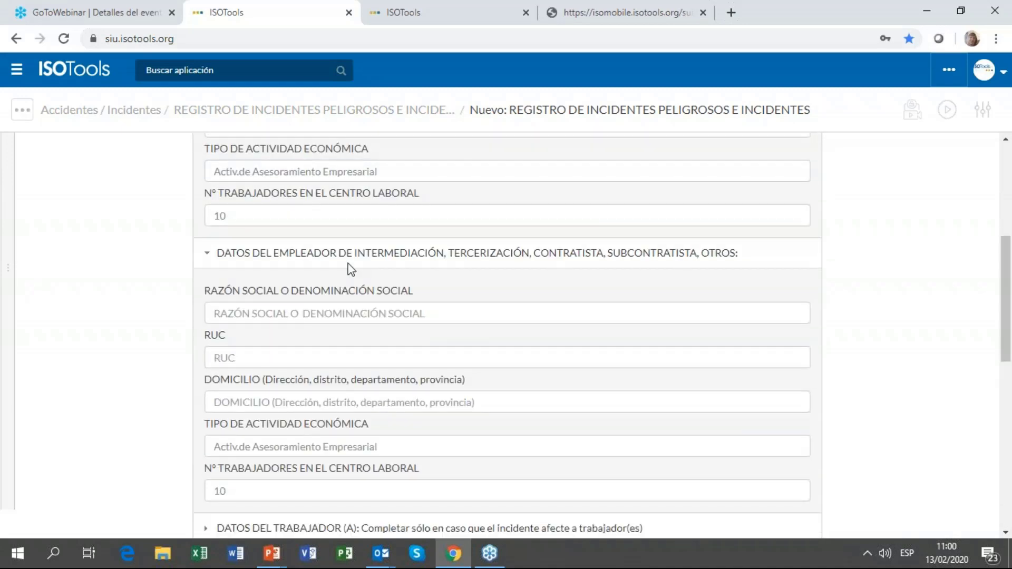
left_click(349, 261)
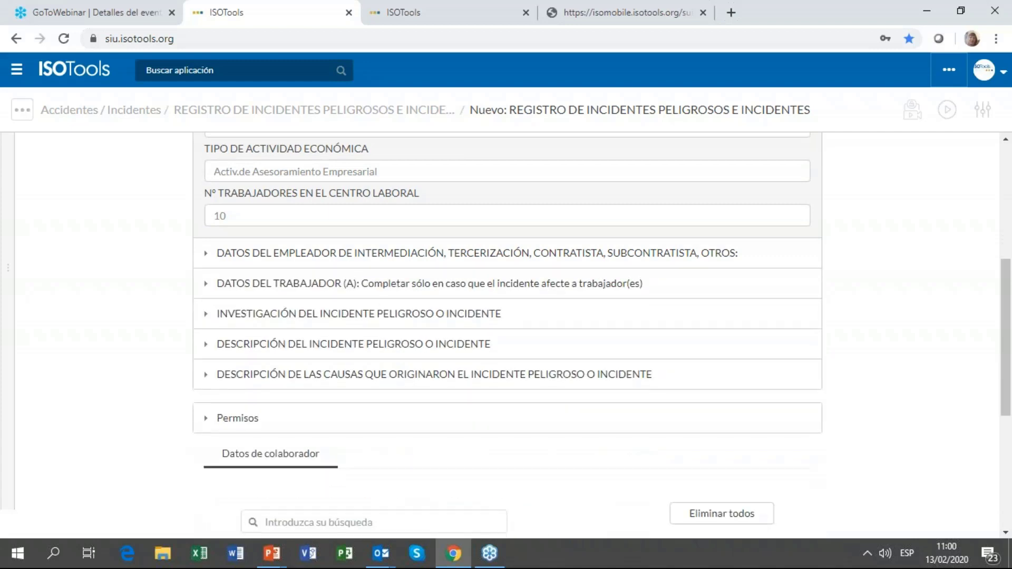
Step: Expand the affected worker details and pick the worker from the name list
left_click(373, 284)
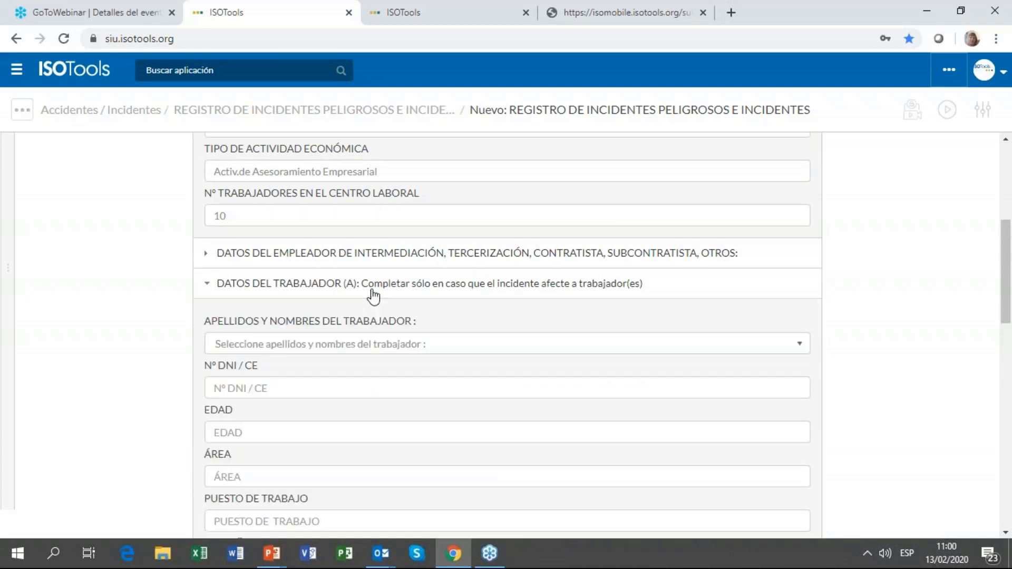
scroll(374, 300, "down", 2)
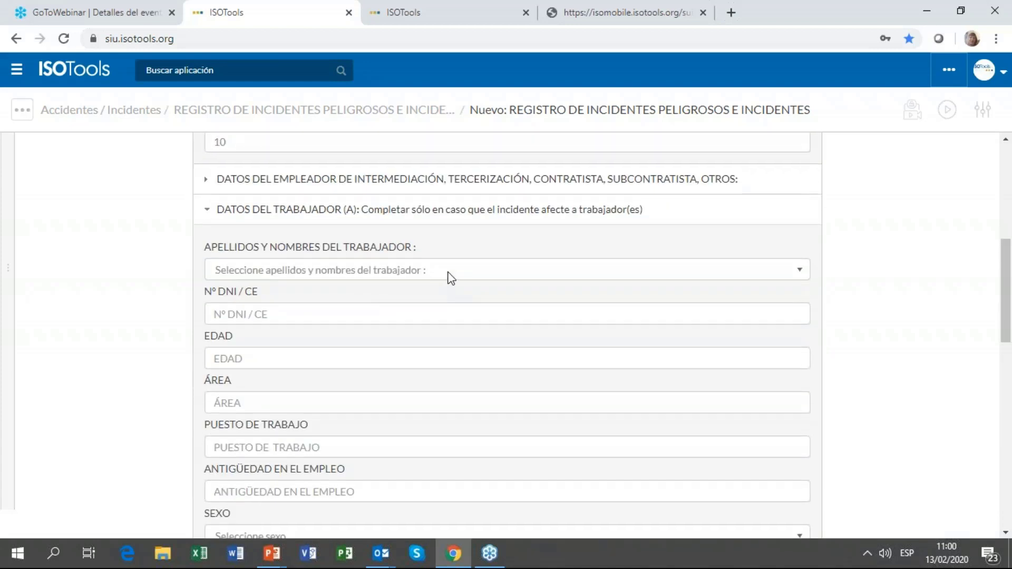
left_click(449, 277)
double_click(365, 436)
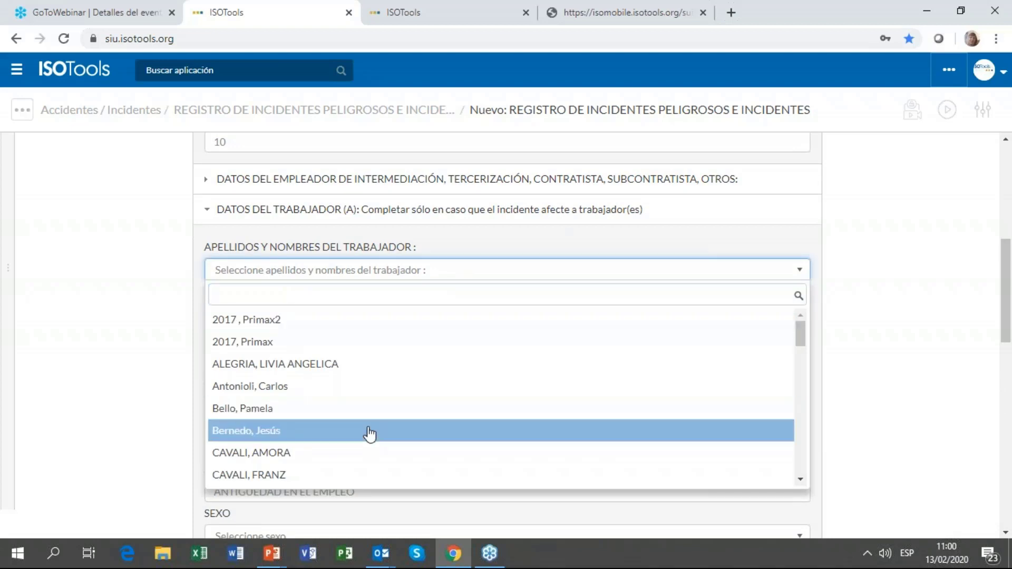
left_click(369, 408)
scroll(273, 295, "down", 4)
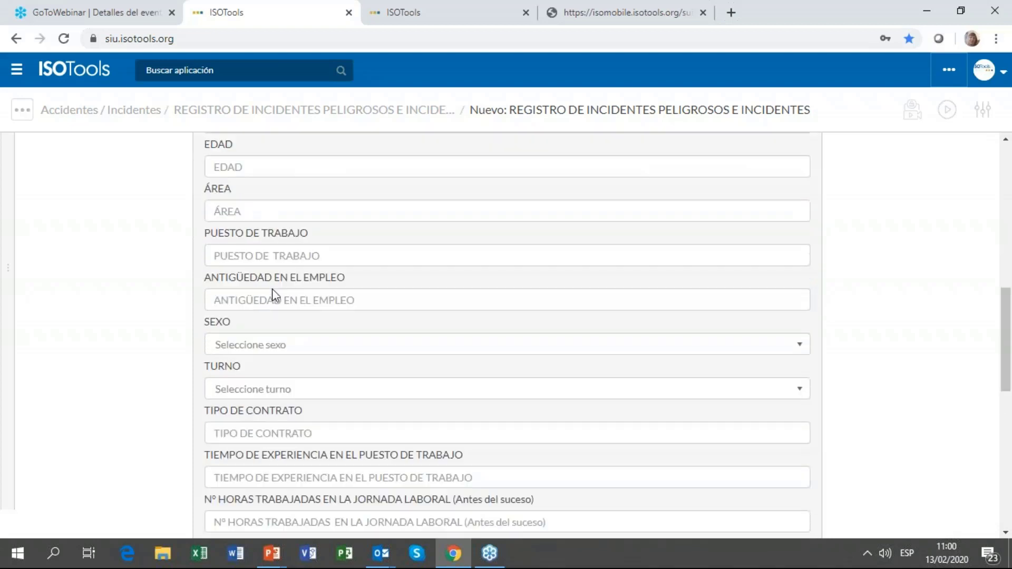
scroll(298, 287, "down", 7)
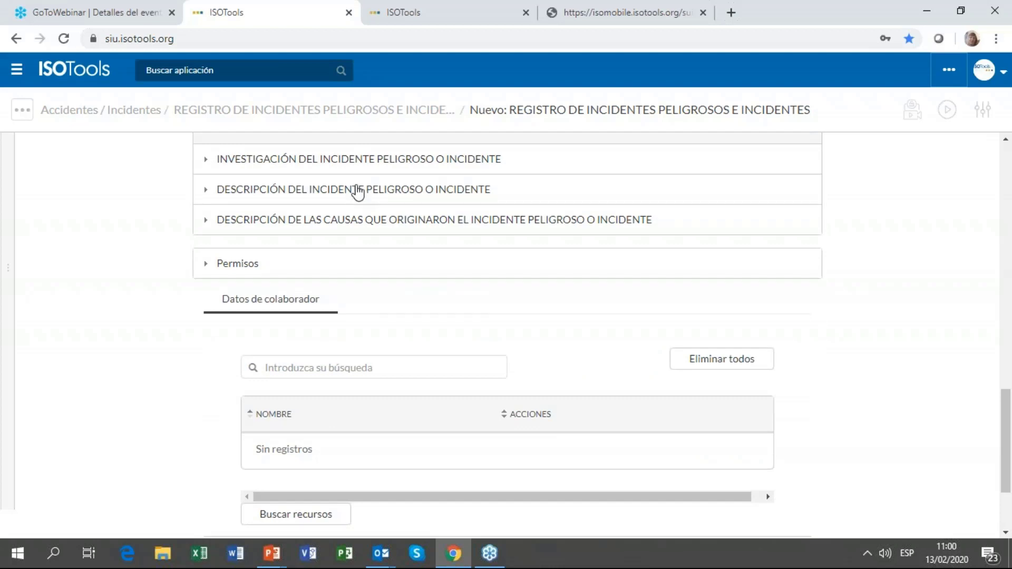
Step: Expand the investigation, incident description and causes sections, then return to the register list
left_click(384, 159)
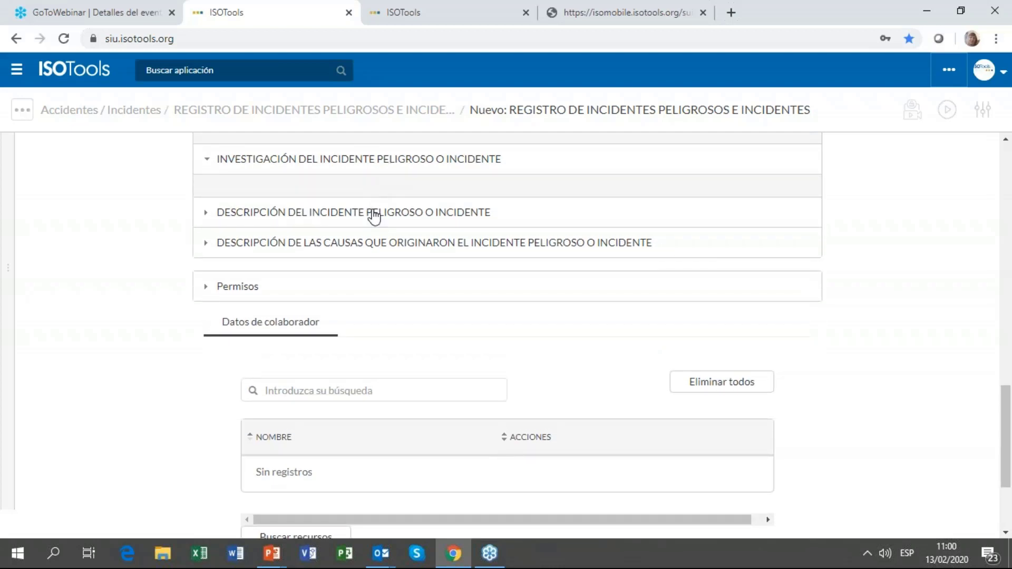
left_click(374, 213)
left_click(375, 272)
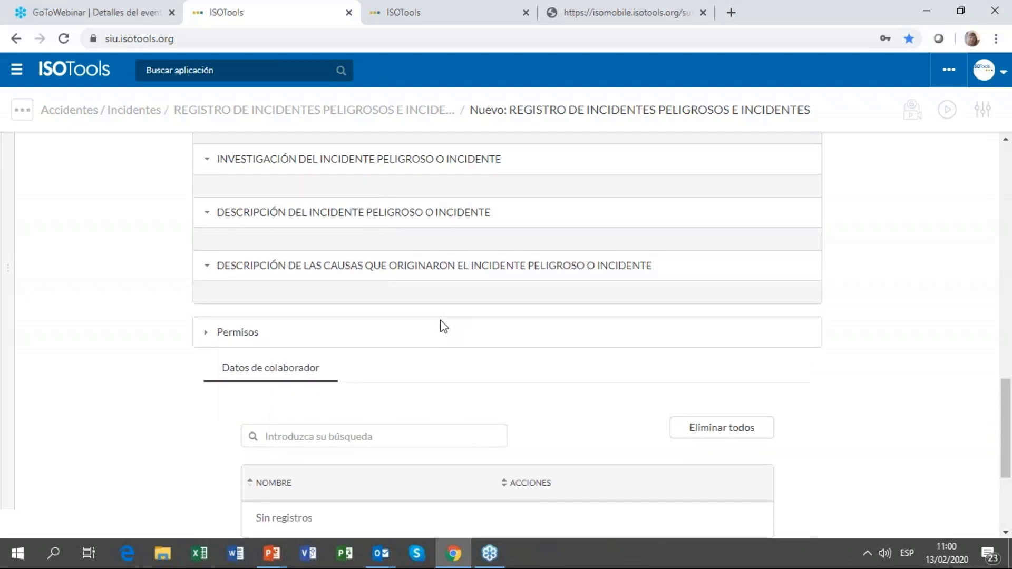
scroll(444, 327, "up", 13)
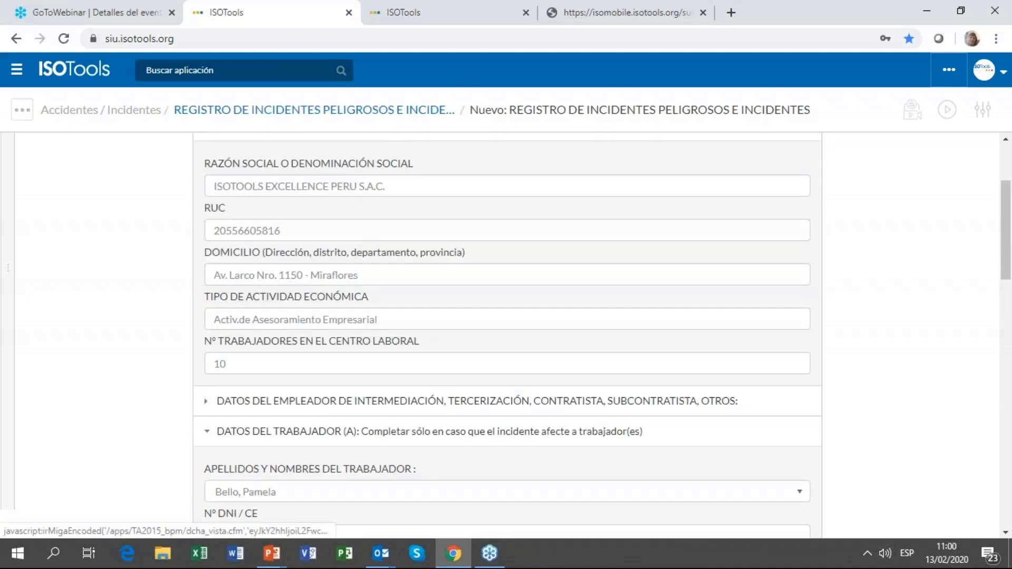
scroll(823, 466, "down", 20)
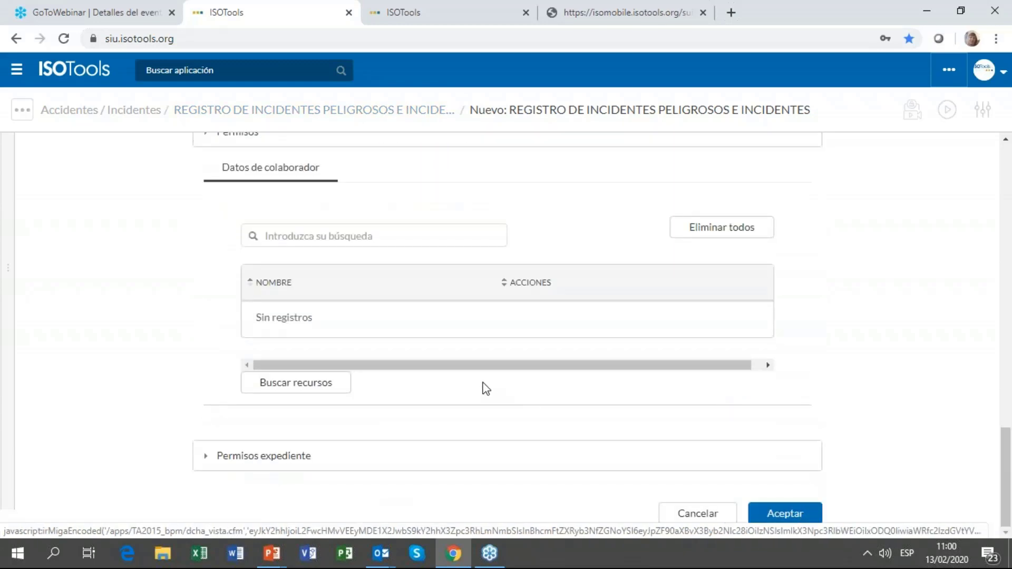
scroll(470, 345, "up", 15)
left_click(376, 109)
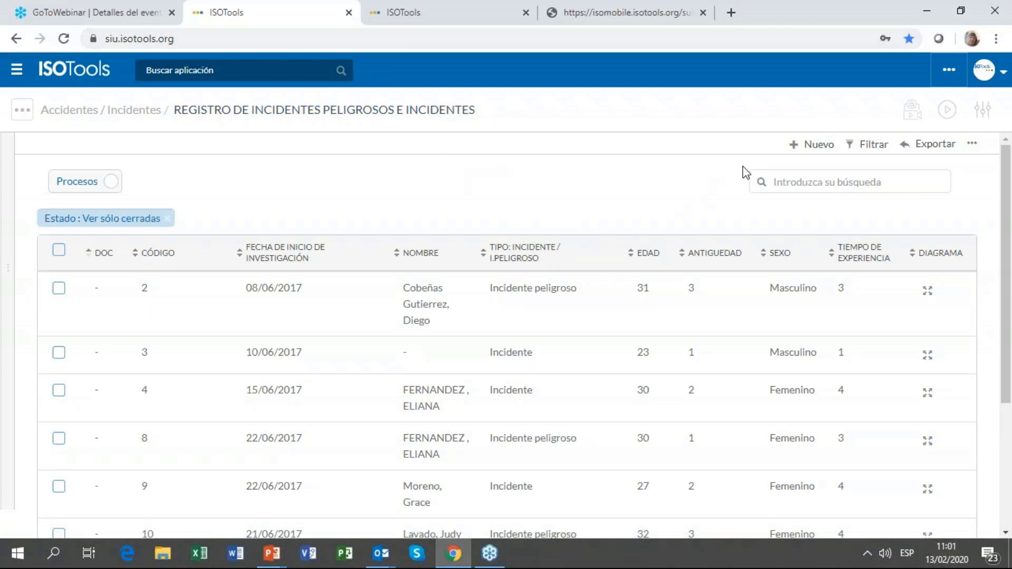
Step: Switch to the isomobile.isotools.org tab with the mobile dashboard
left_click(653, 12)
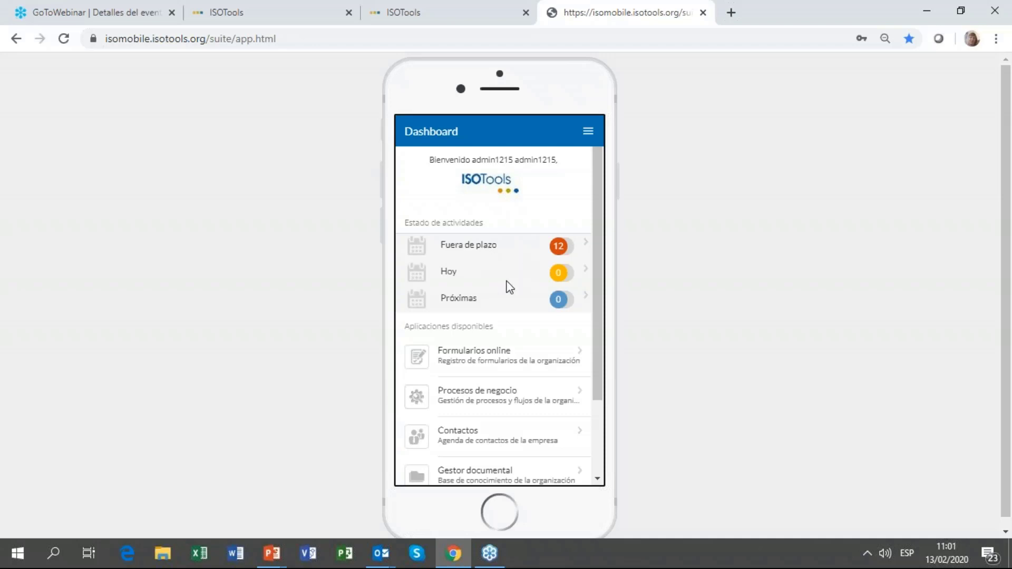
Step: On the mobile dashboard, start a REGISTRO DE INCIDENTES entry of type Incidente
scroll(564, 298, "down", 4)
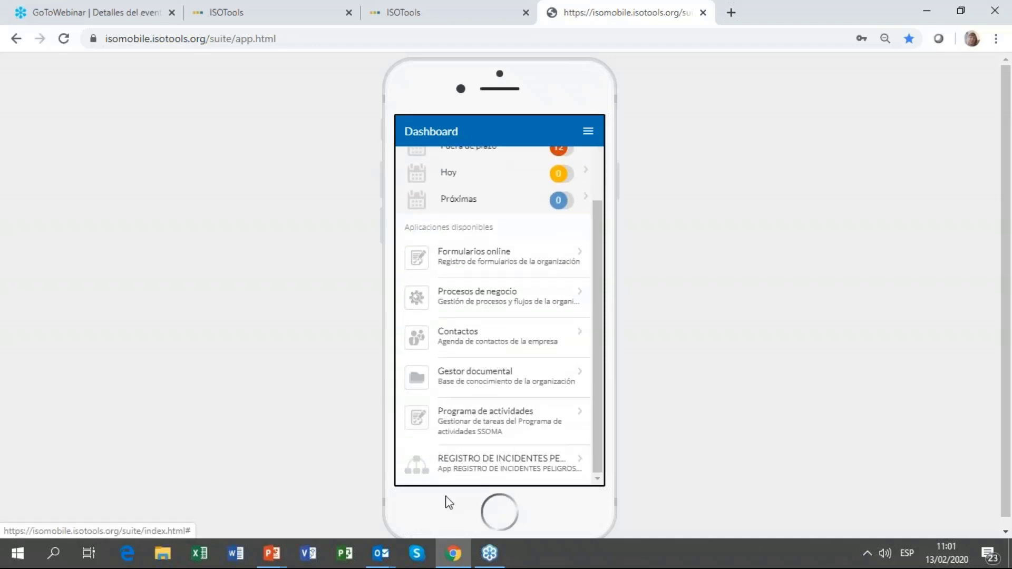
left_click(521, 468)
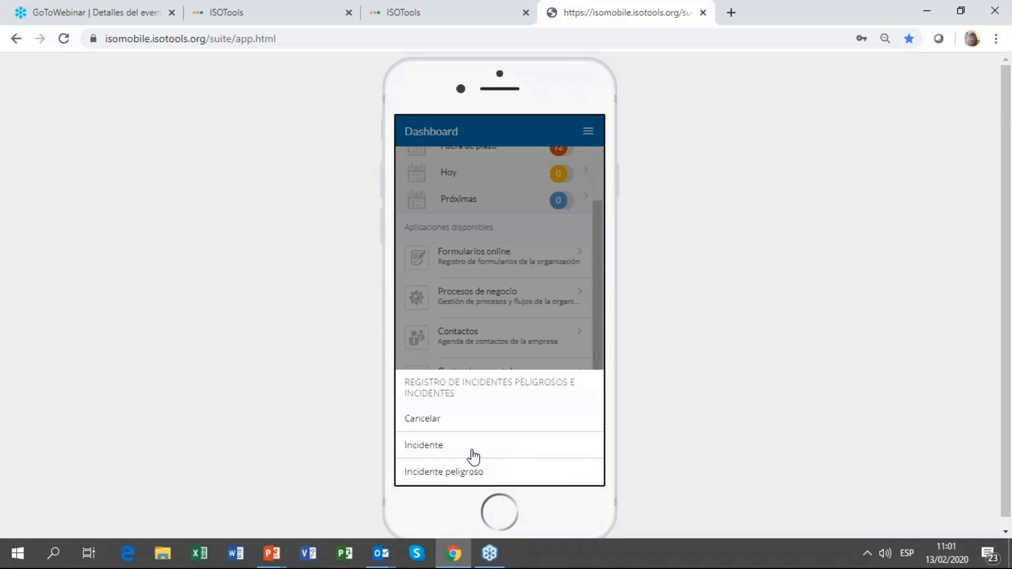
left_click(472, 456)
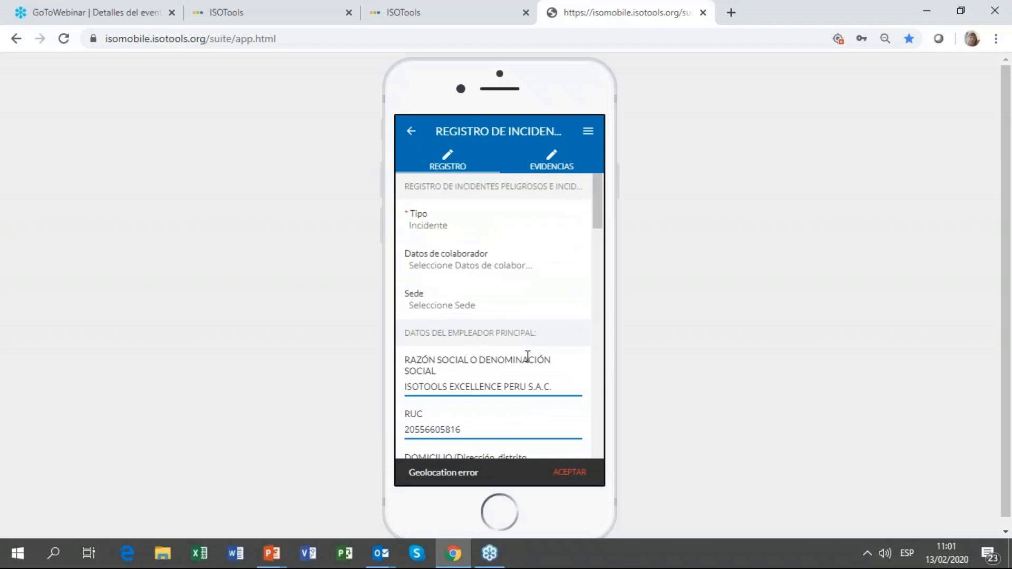
Step: Choose the incident's collaborator and set the site to Sede 4
scroll(454, 226, "down", 1)
scroll(438, 226, "up", 1)
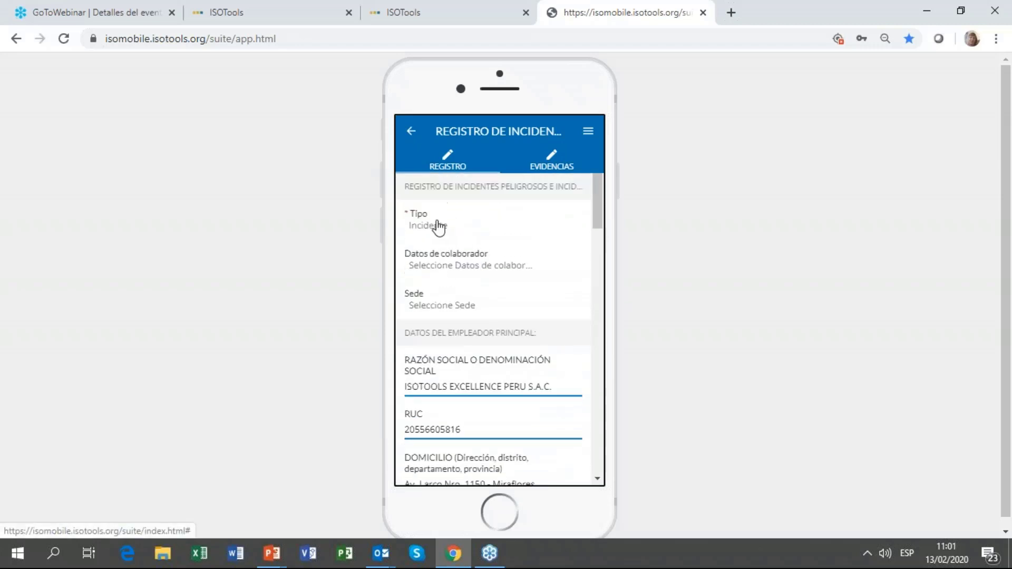
left_click(443, 267)
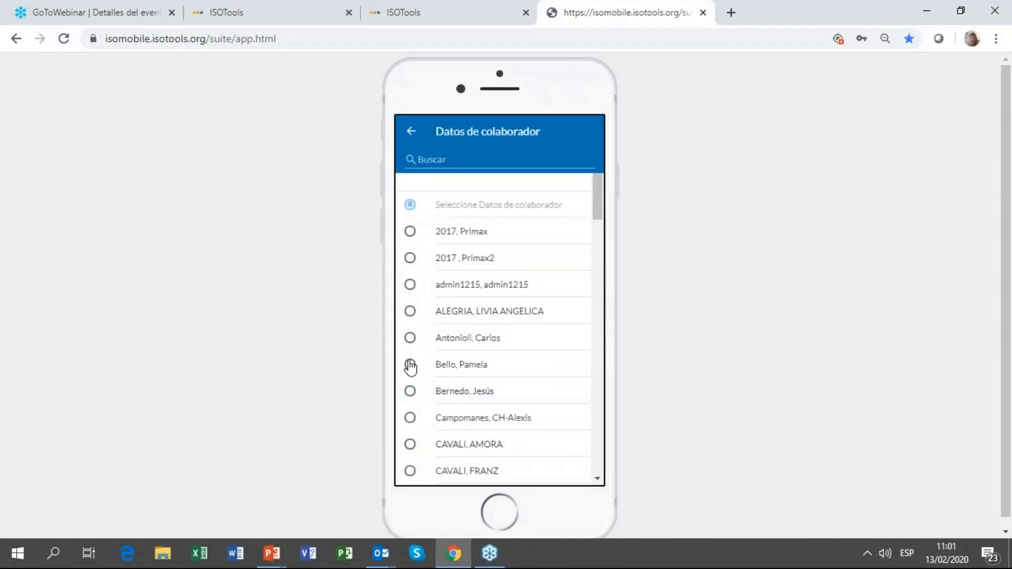
left_click(410, 365)
scroll(477, 292, "down", 1)
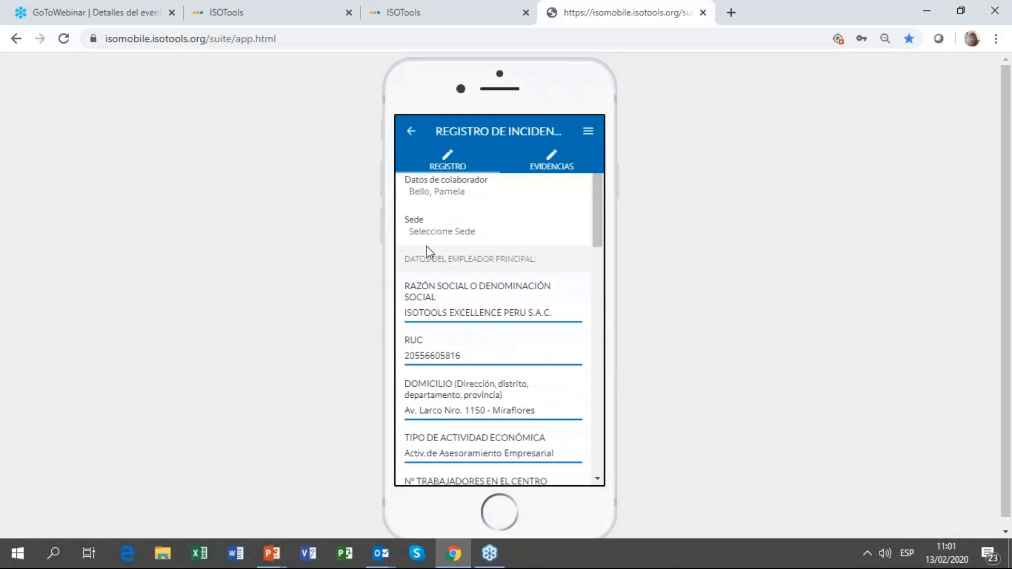
left_click(414, 238)
left_click(411, 312)
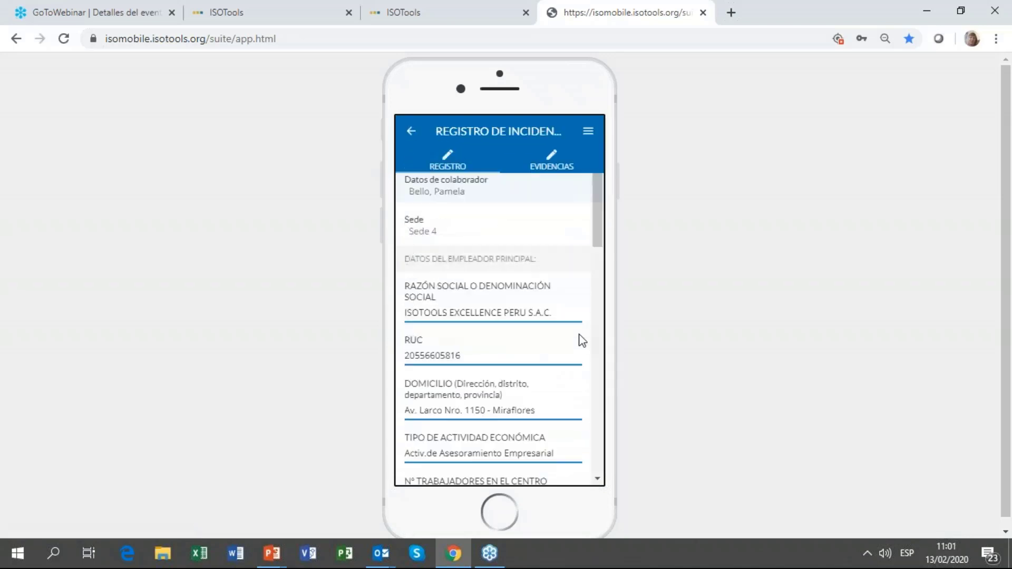
Step: Fill in the intermediary employer's DOMICILIO and RUC fields
scroll(582, 341, "down", 4)
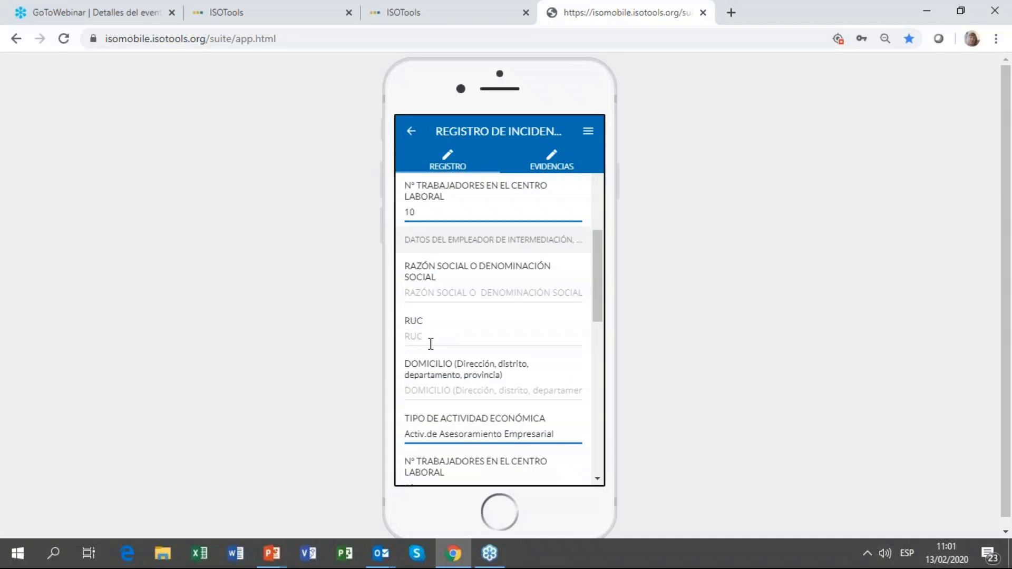
scroll(448, 348, "down", 2)
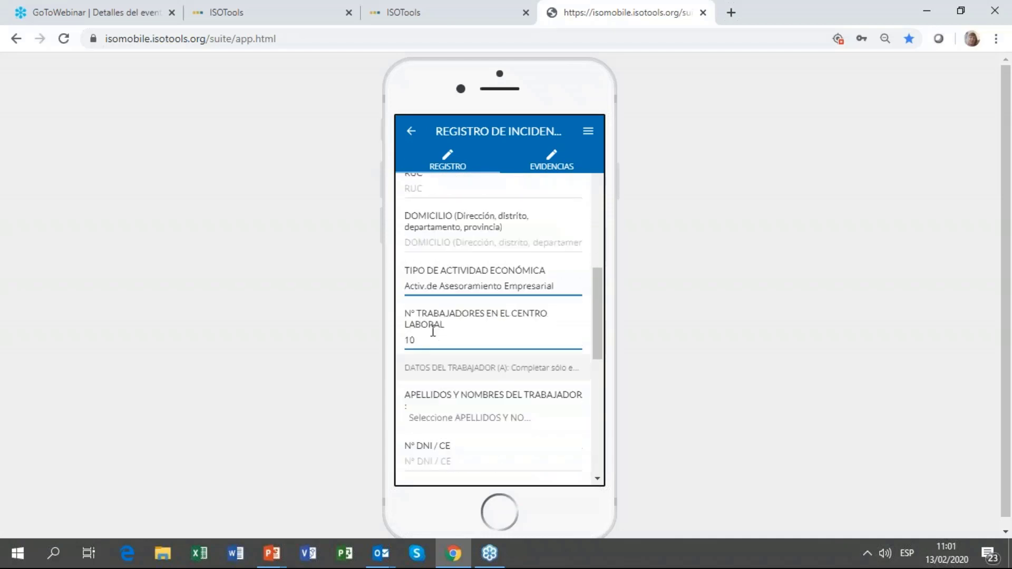
left_click(424, 243)
type("XXXX")
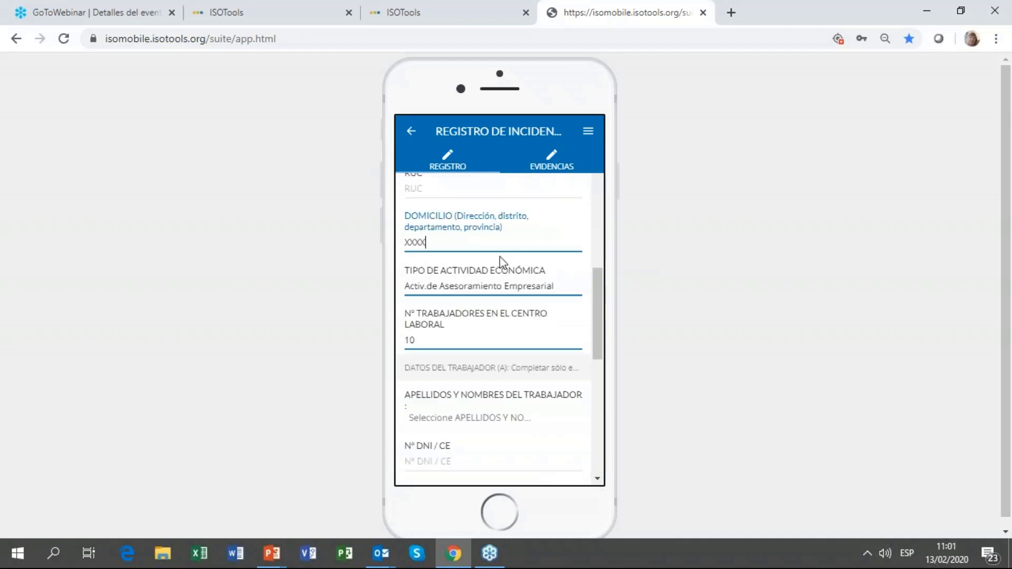
left_click(455, 187)
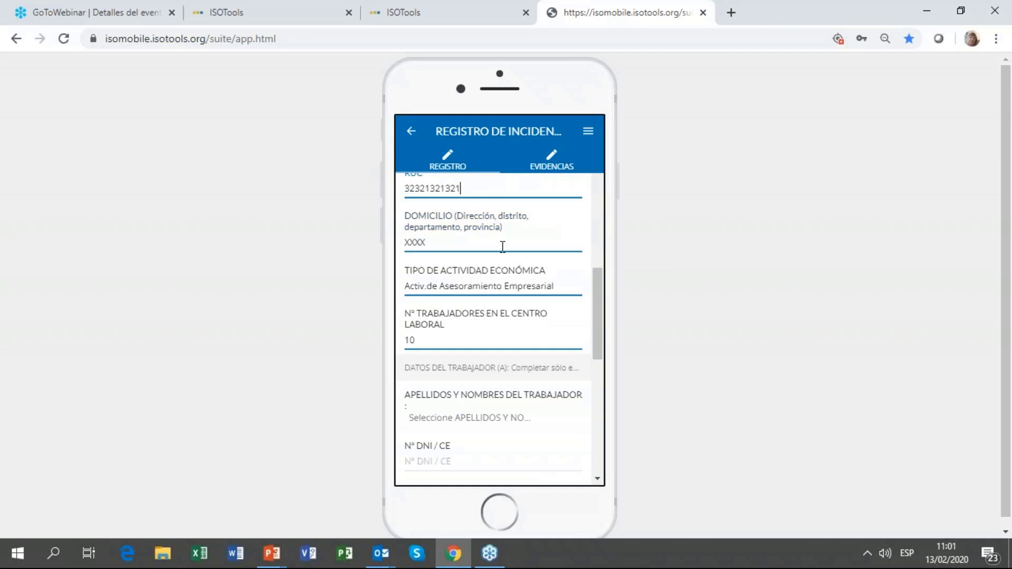
scroll(495, 292, "down", 1)
scroll(496, 292, "down", 2)
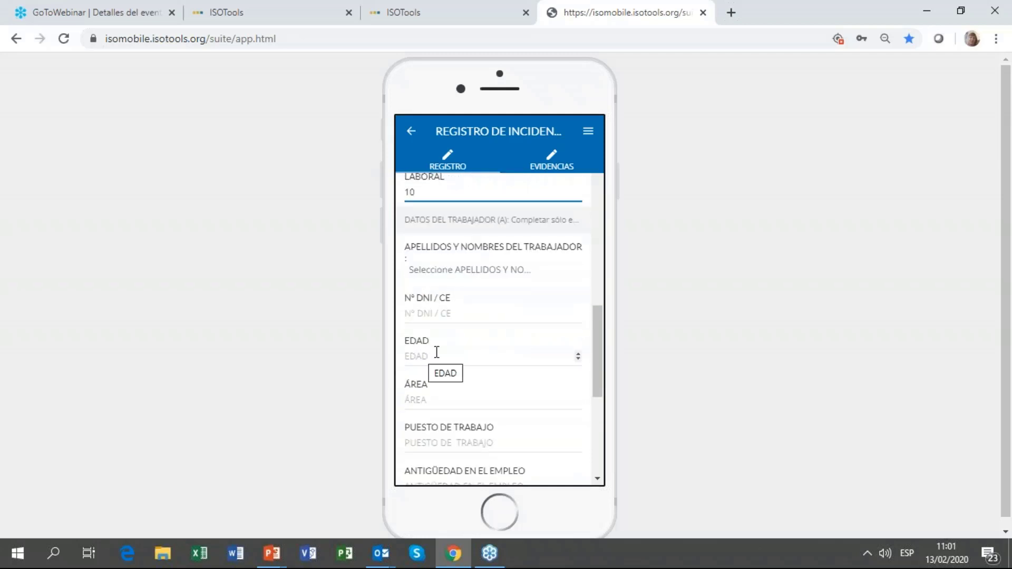
Step: Pick the affected worker and enter 100 as TIPO DE CONTRATO
left_click(476, 271)
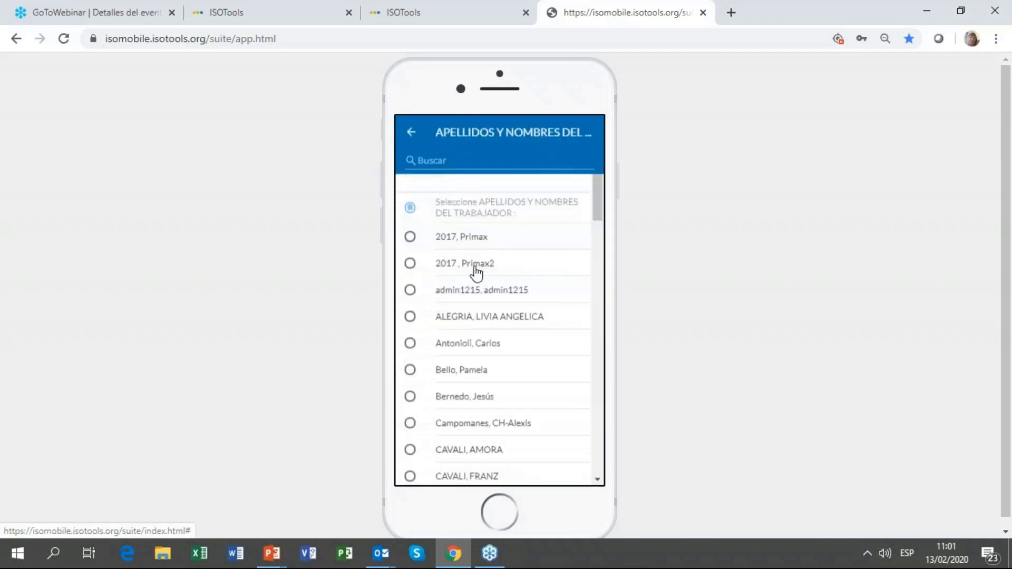
left_click(423, 369)
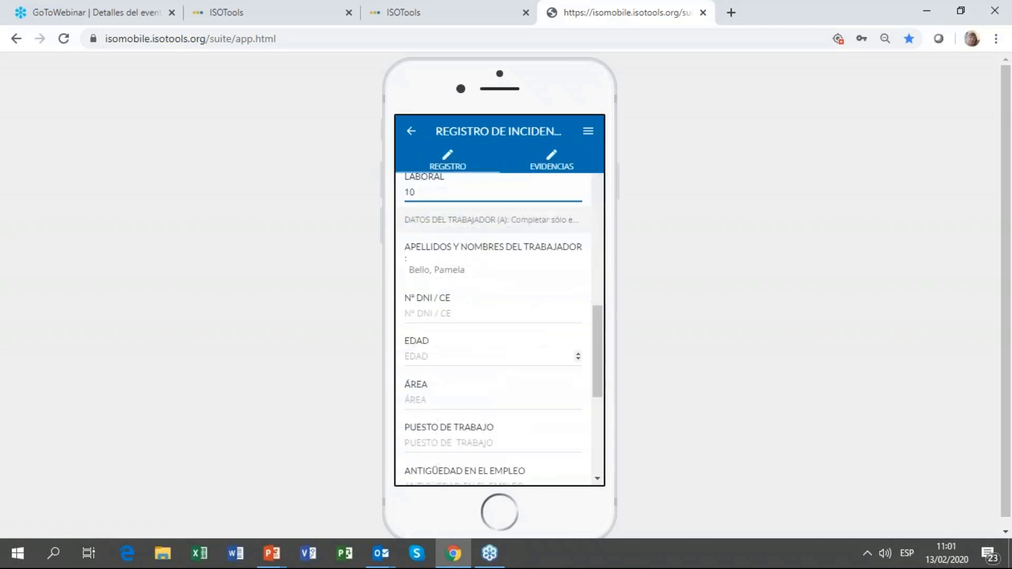
scroll(488, 318, "down", 5)
left_click(442, 314)
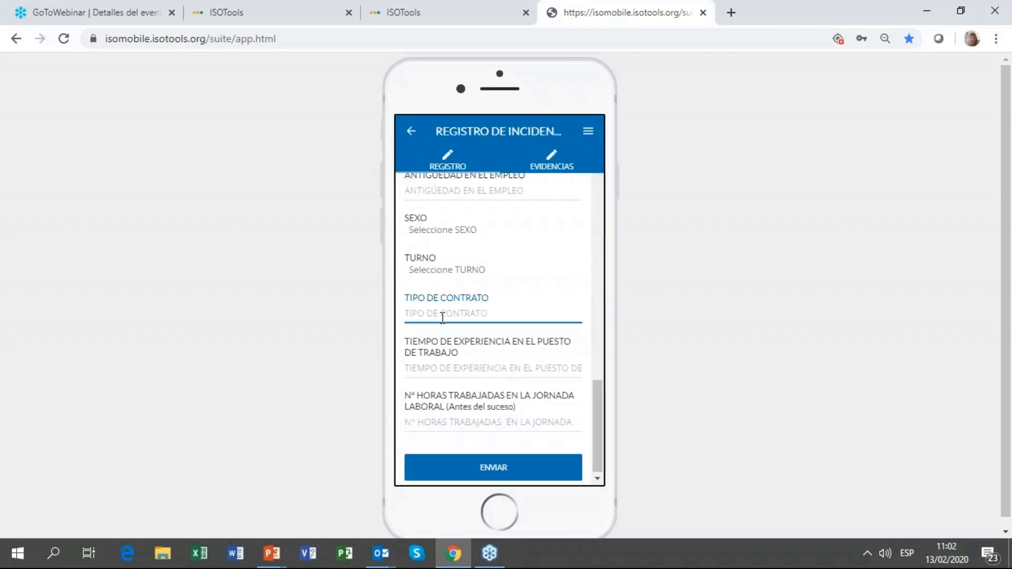
type("100")
Step: Set TURNO to Tarde and SEXO to Femenino, then go to EVIDENCIAS
left_click(442, 270)
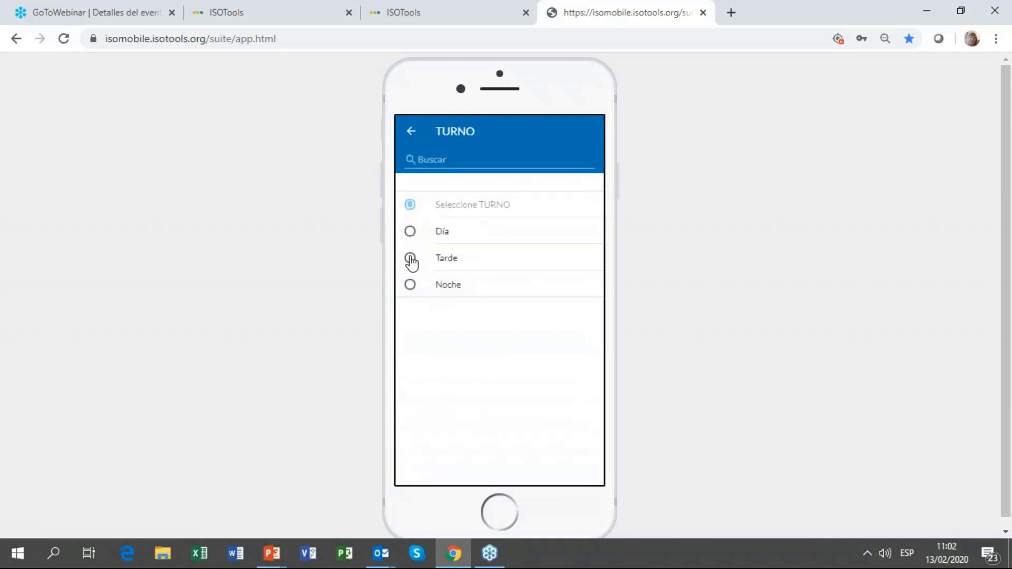
left_click(412, 260)
left_click(425, 237)
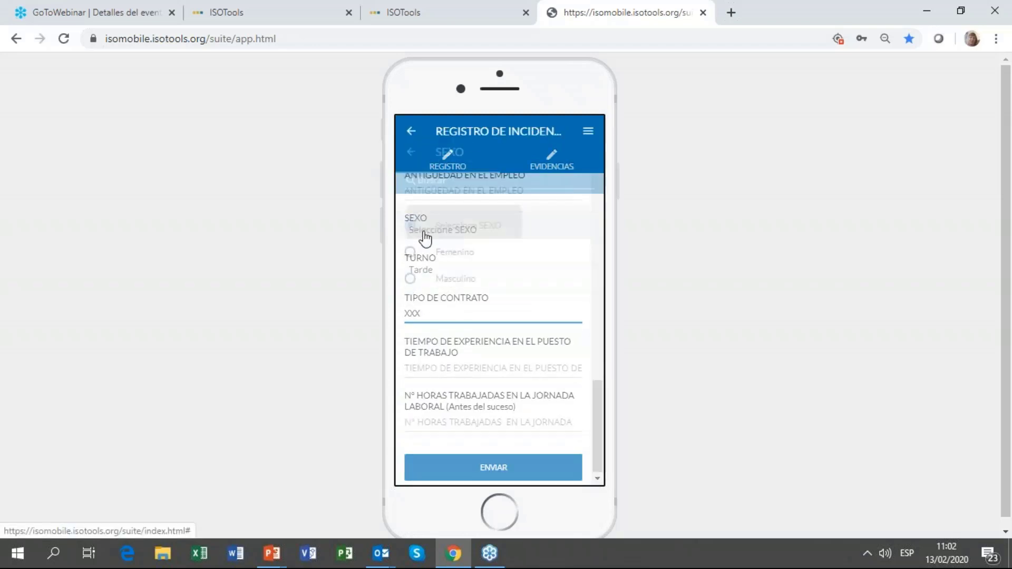
left_click(419, 234)
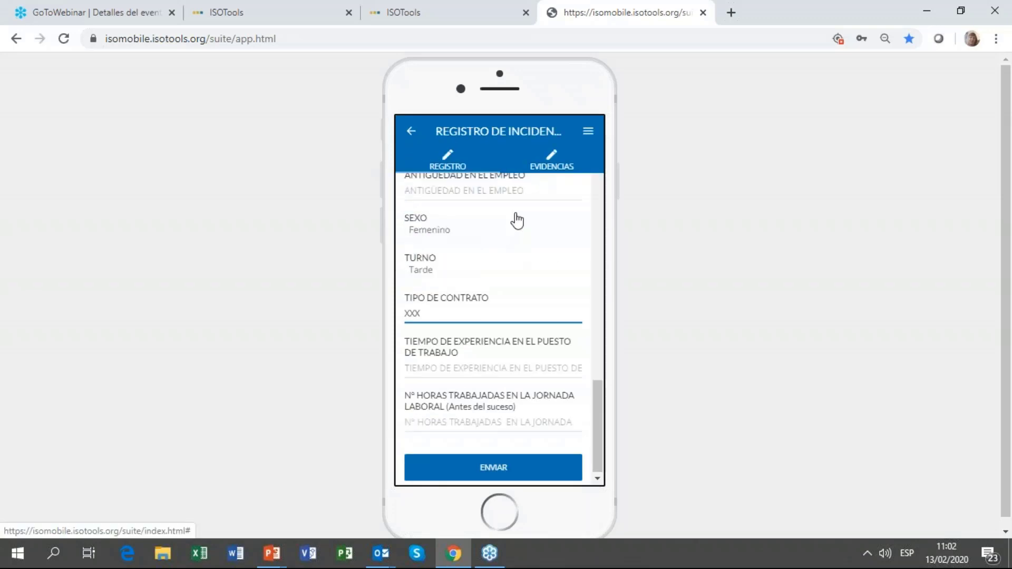
left_click(551, 161)
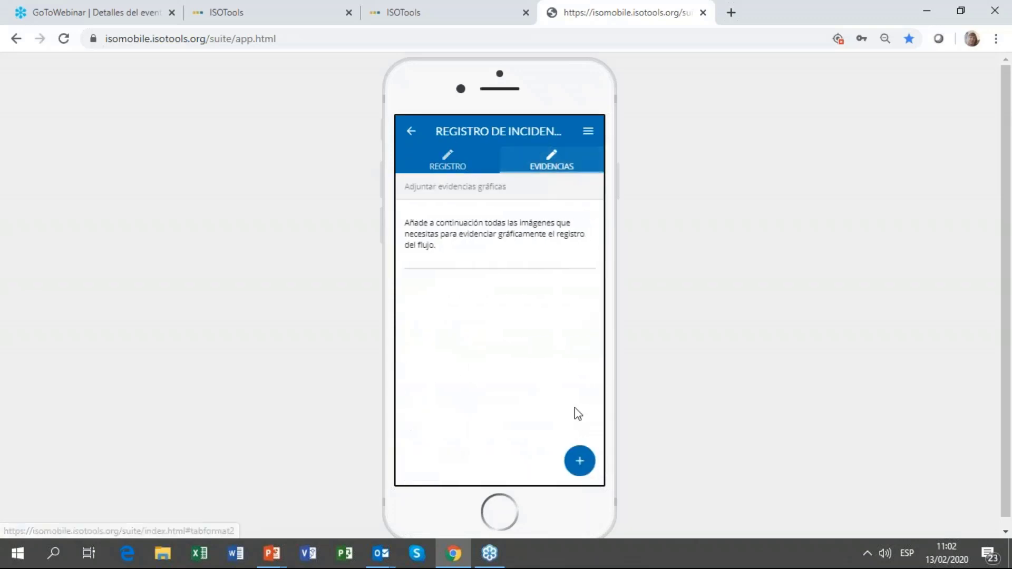
Step: Preview the folder and camera options for attaching evidence images, then go back to the Registro tab
left_click(579, 461)
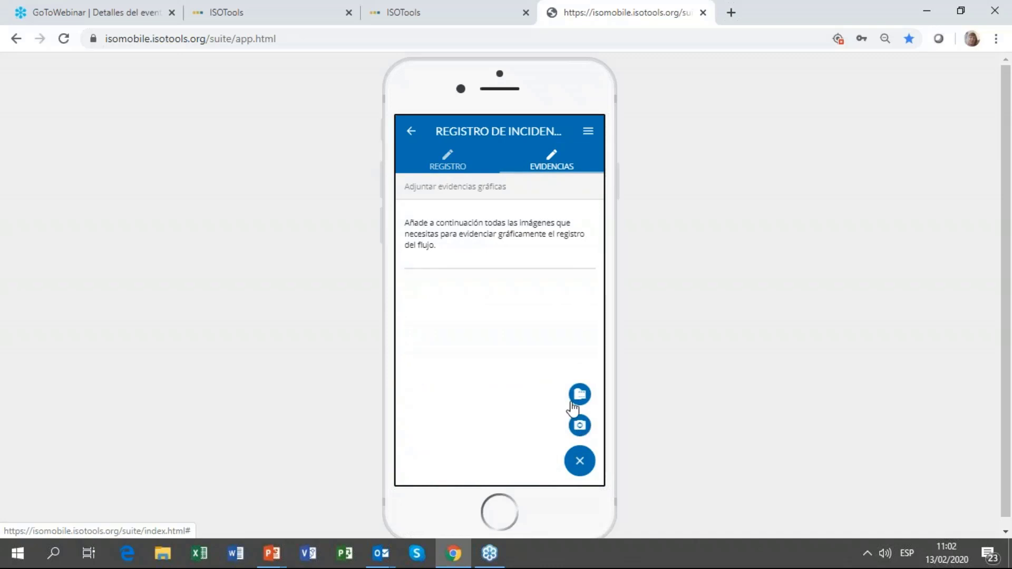
left_click(588, 462)
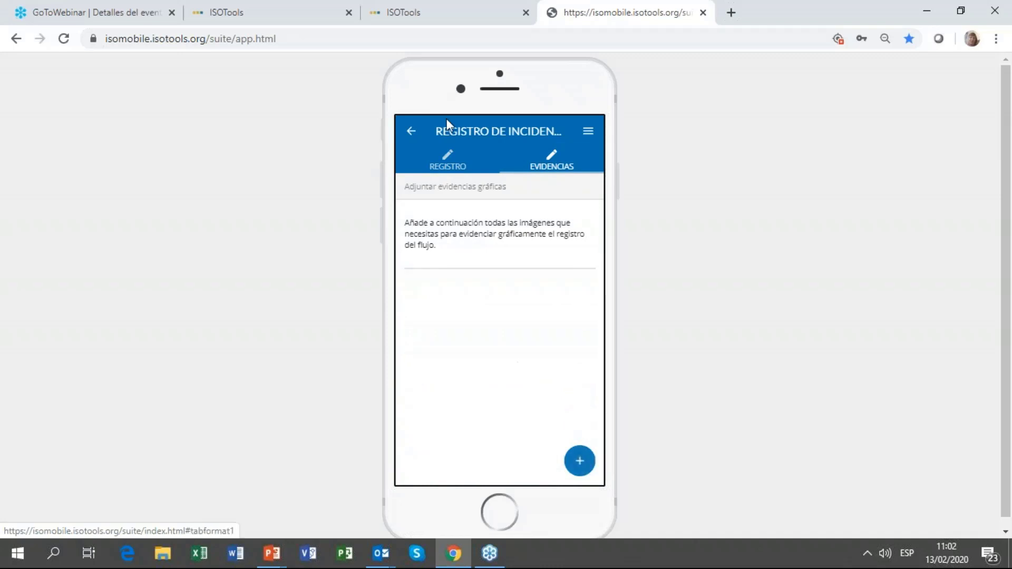
left_click(451, 166)
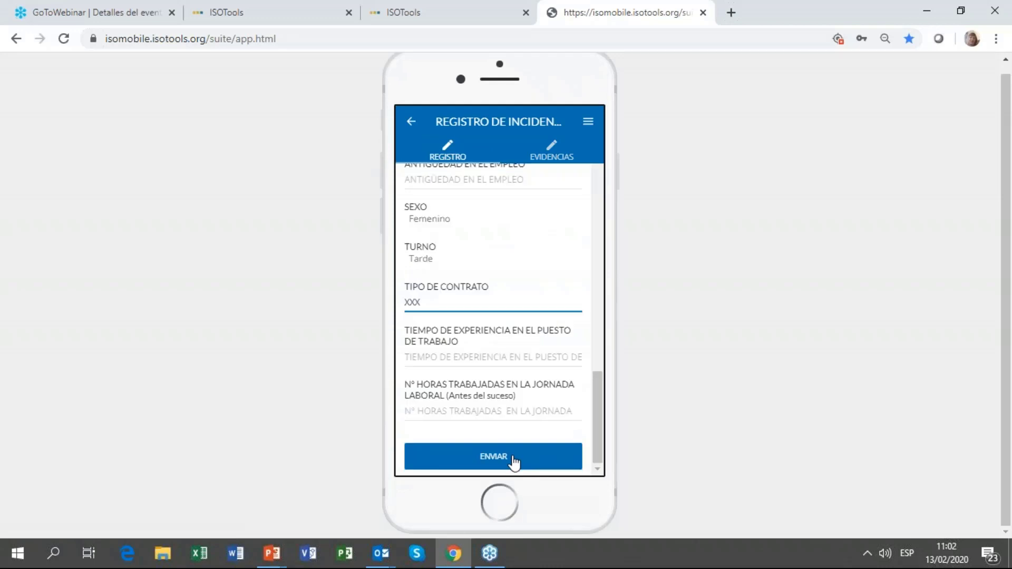
Step: Send the incident record from ISOTools Mobile and bring up the desktop incident register tab
left_click(509, 458)
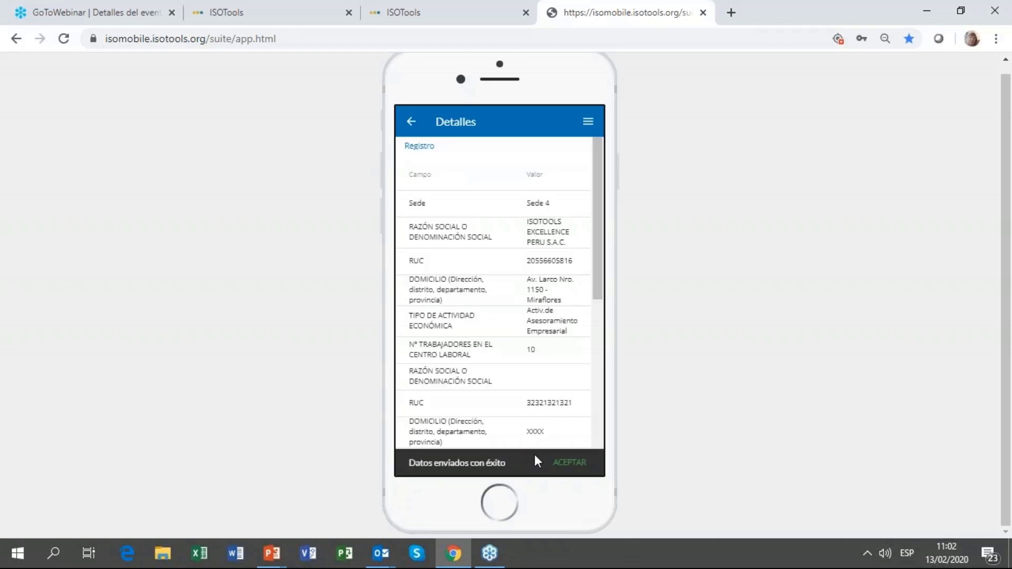
scroll(492, 234, "down", 3)
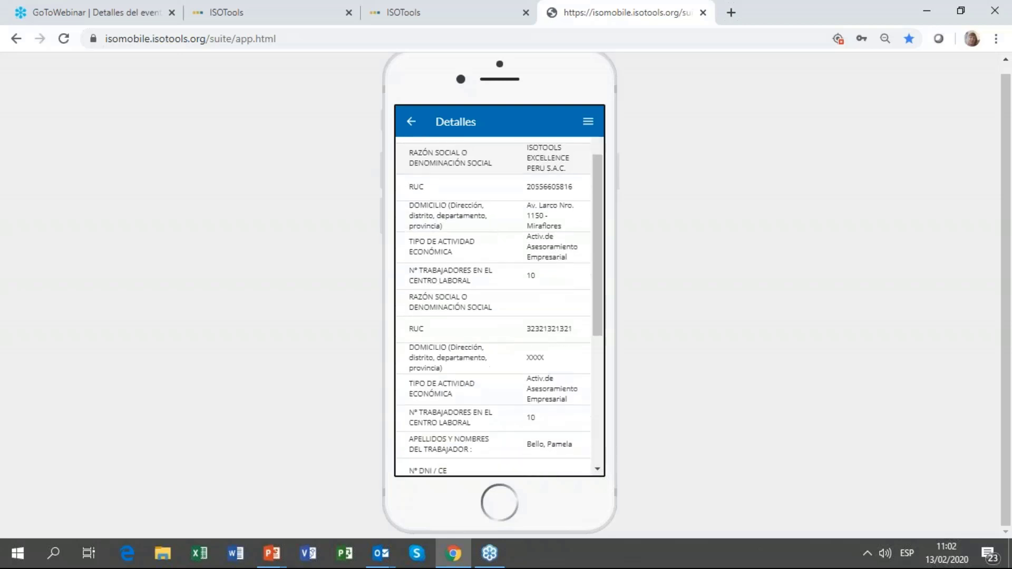
scroll(468, 237, "down", 3)
scroll(469, 264, "down", 5)
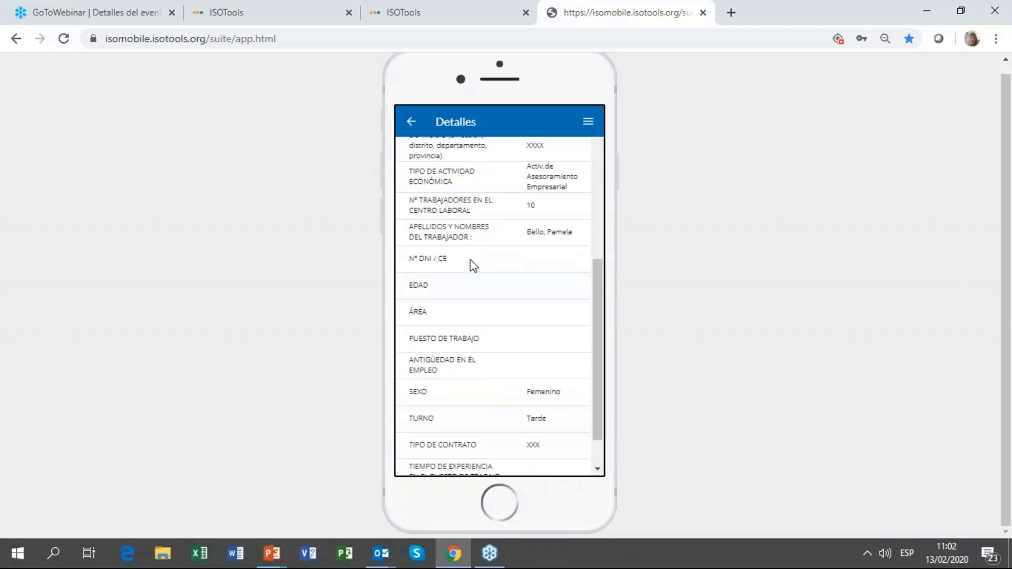
scroll(492, 311, "up", 10)
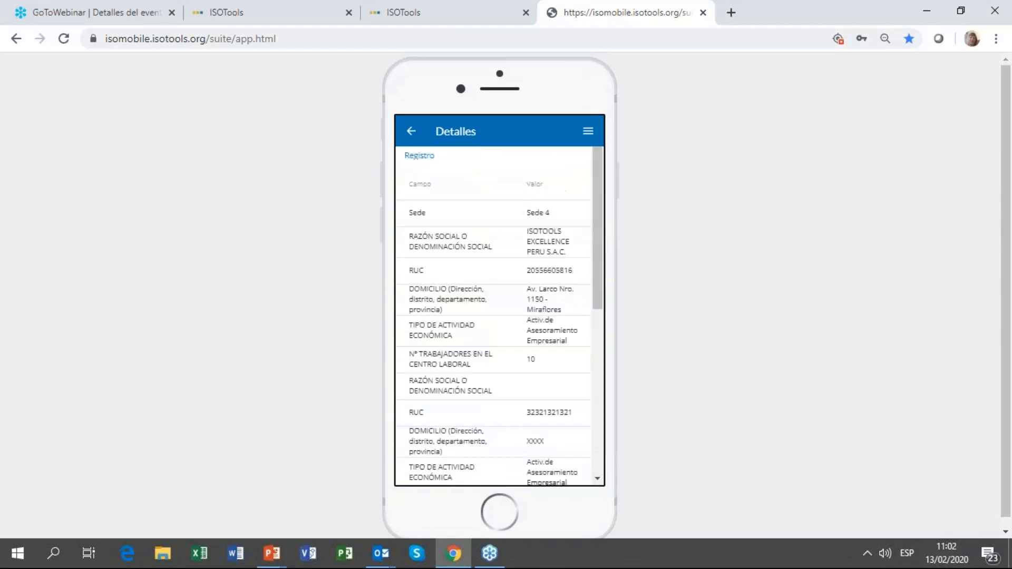
left_click(292, 23)
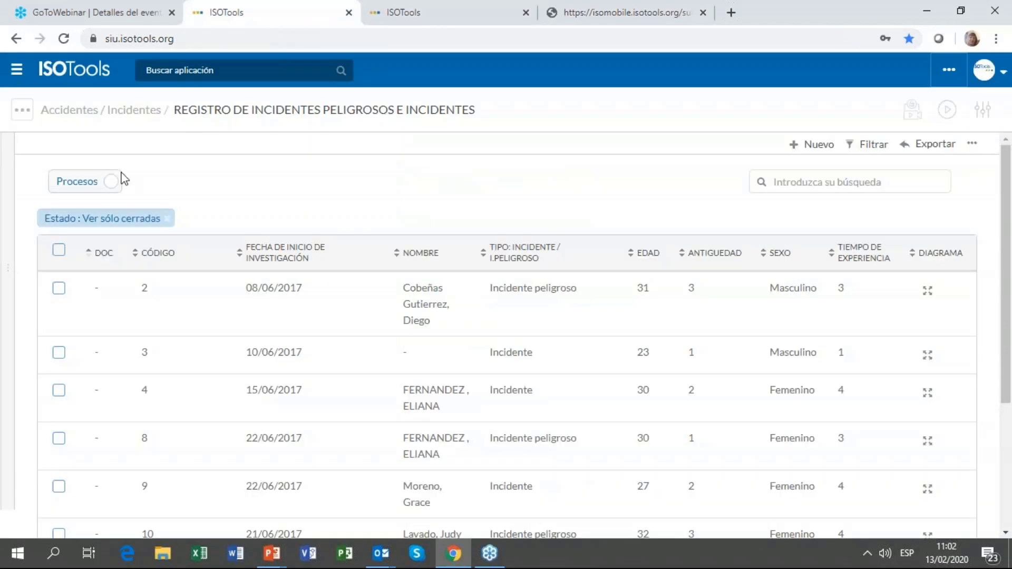
Step: Remove the 'Ver sólo cerradas' filter, sort CÓDIGO descending, and open incident record 30
left_click(168, 220)
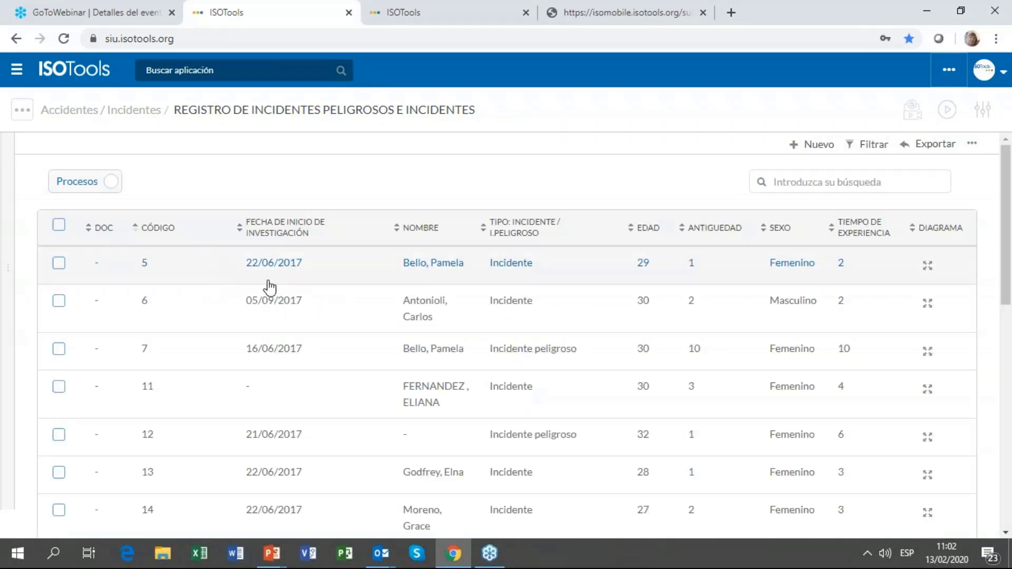
left_click(139, 230)
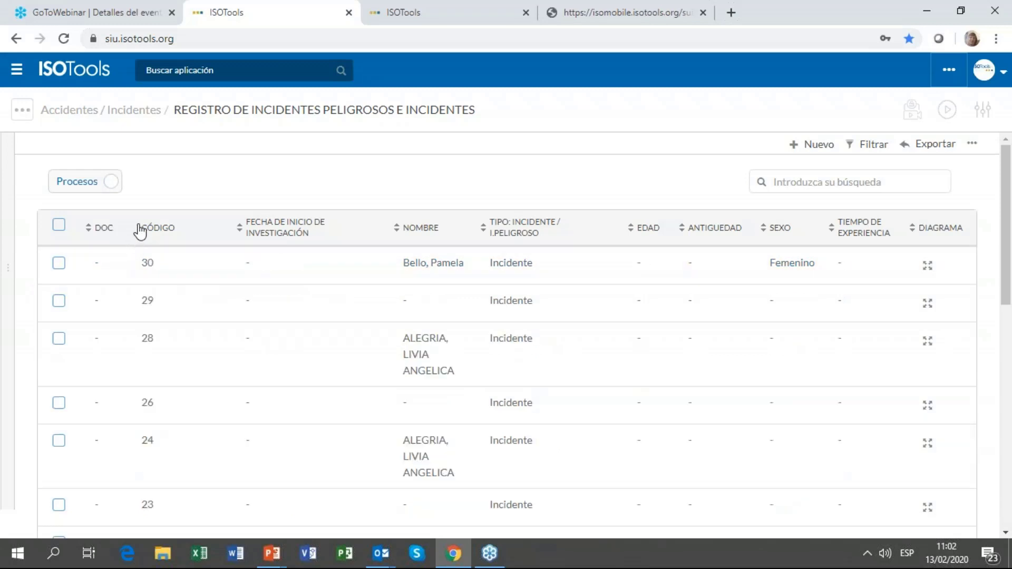
left_click(417, 263)
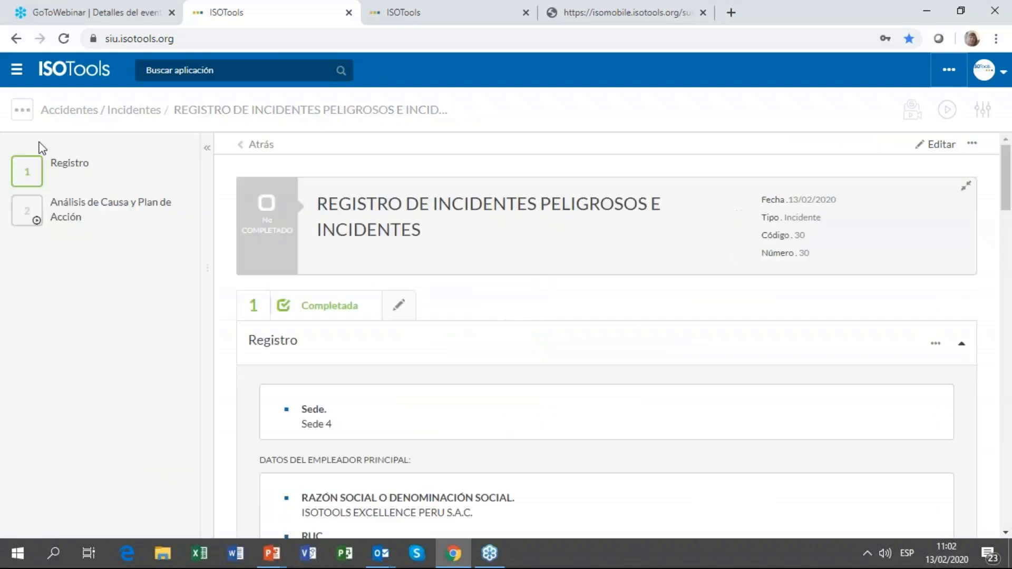
Step: Scroll through incident 30's registration details and Análisis de Causa section
mouse_move(62, 169)
scroll(530, 309, "down", 4)
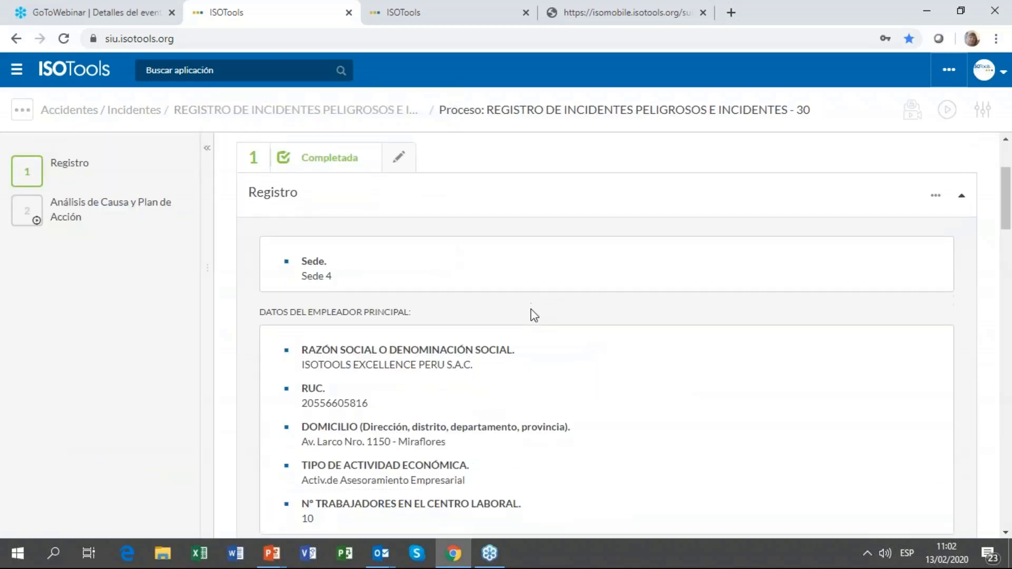
left_click_drag(330, 209, 372, 210)
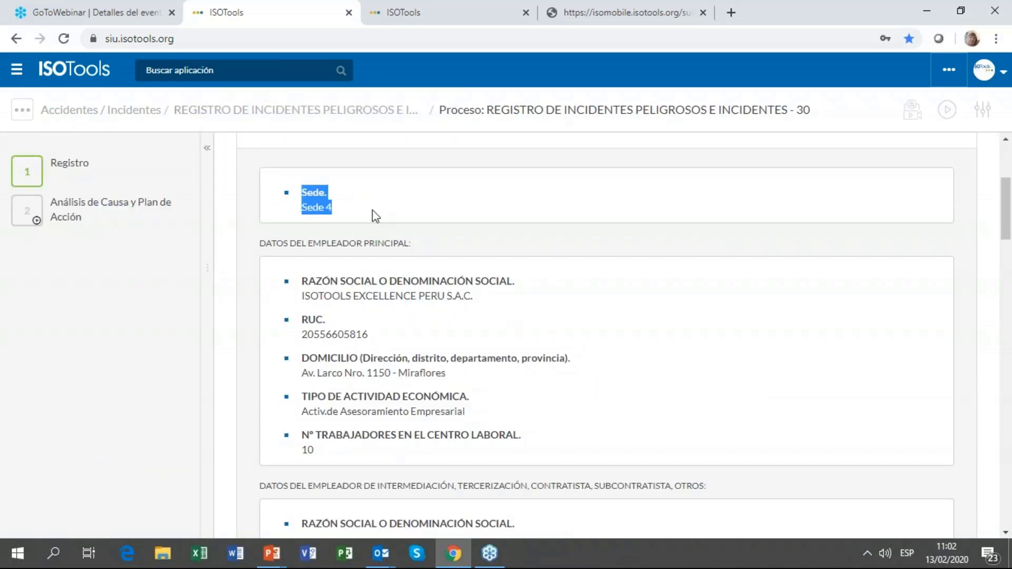
scroll(372, 210, "down", 4)
scroll(385, 360, "down", 1)
left_click_drag(346, 316, 300, 298)
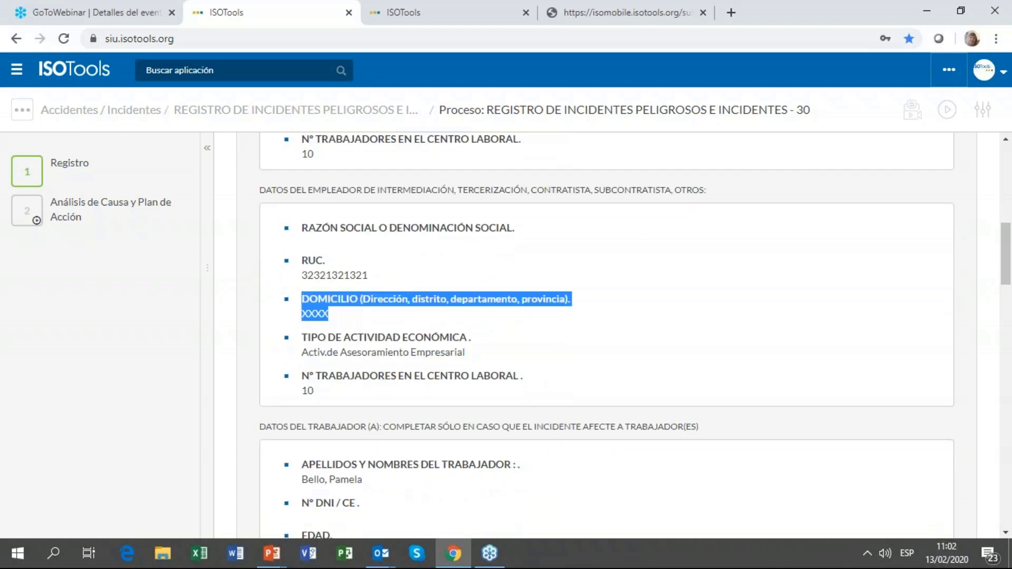
scroll(347, 330, "down", 3)
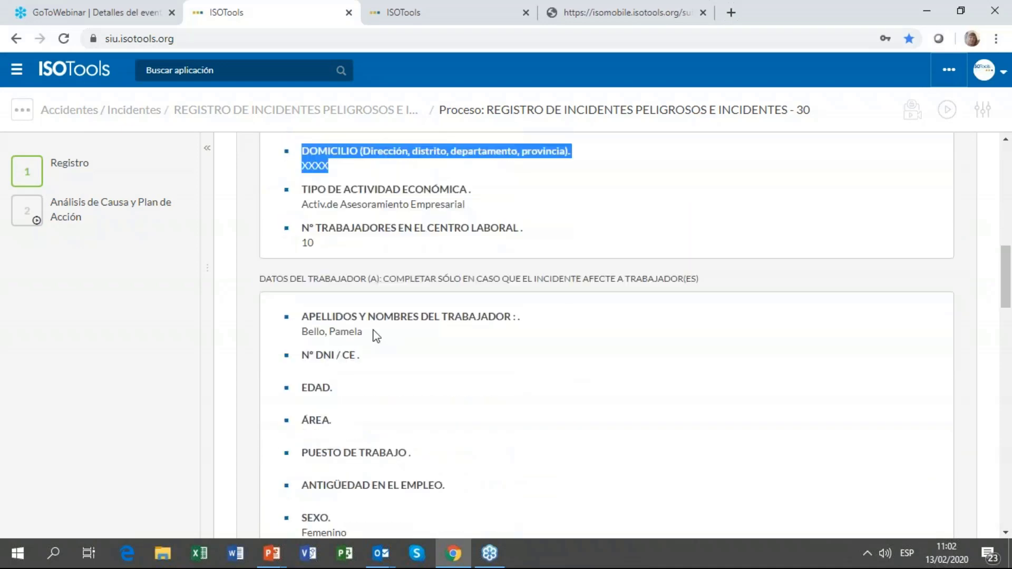
left_click_drag(376, 335, 301, 315)
scroll(353, 319, "down", 3)
mouse_move(63, 216)
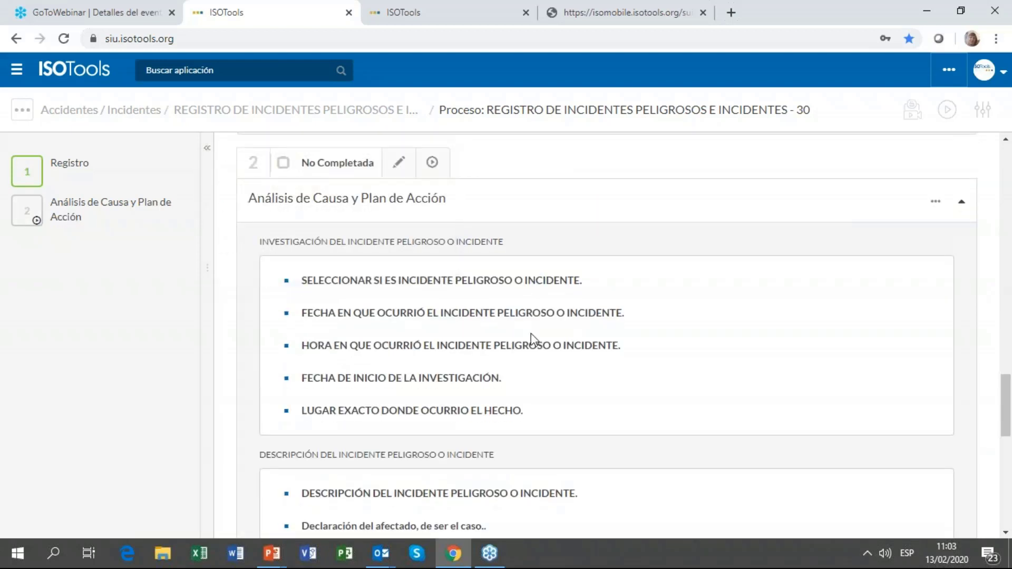
scroll(496, 259, "down", 3)
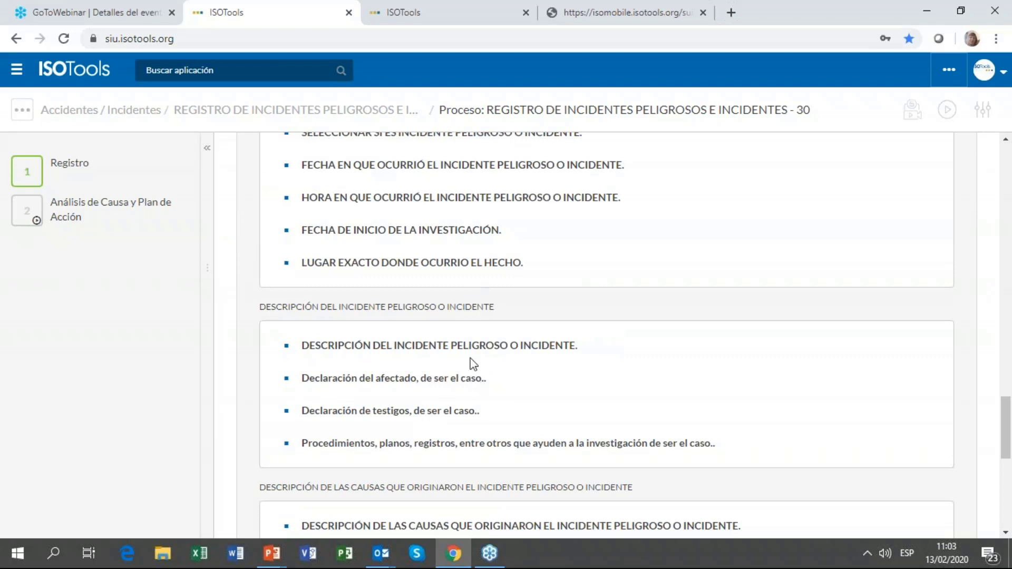
scroll(469, 359, "down", 5)
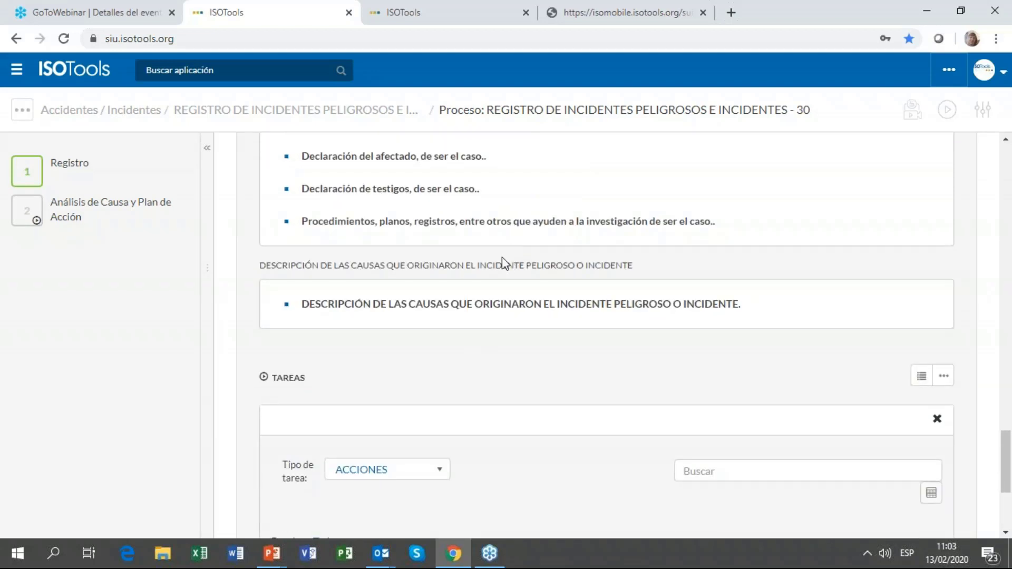
mouse_move(104, 215)
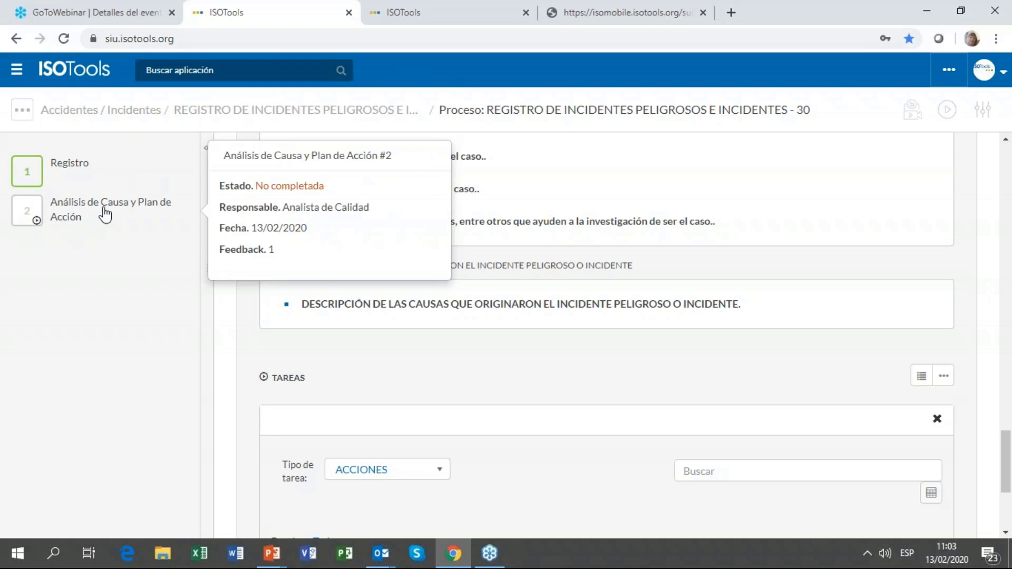
Step: Read the forwarded 'RV: Analista de Calidad' task e-mail in Outlook, then return to Chrome
mouse_move(391, 559)
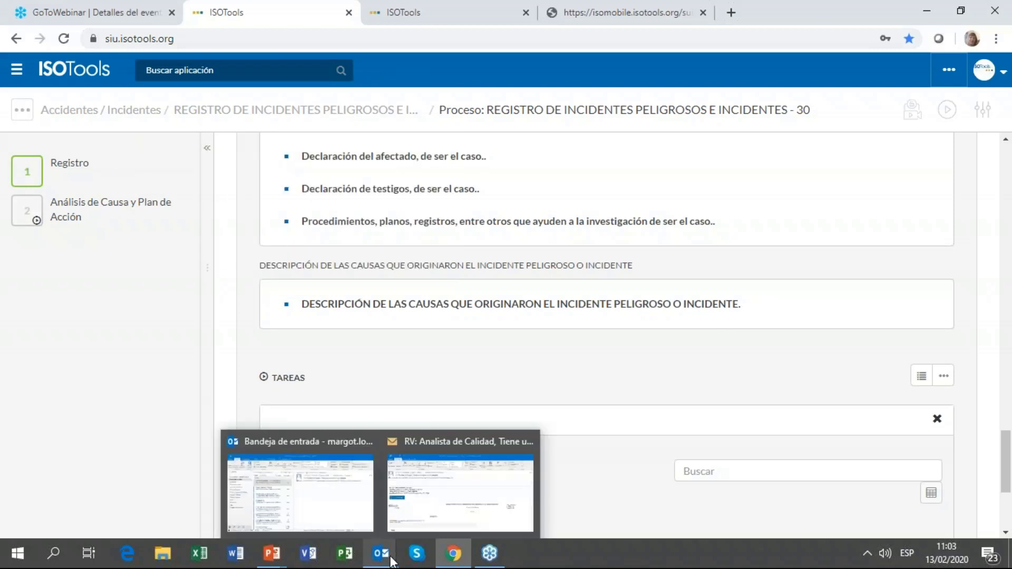
left_click(410, 515)
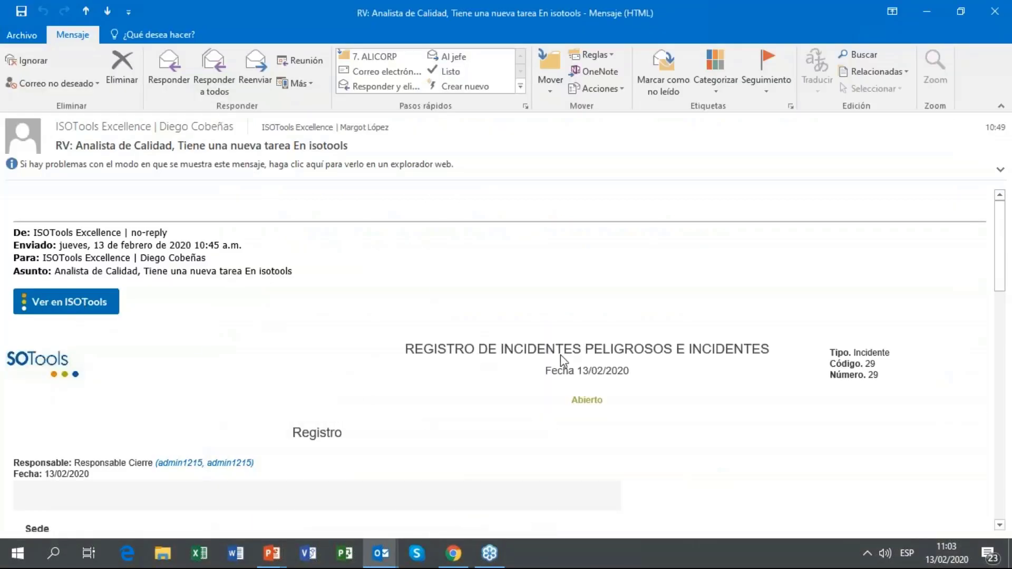
left_click_drag(1003, 289, 1010, 519)
scroll(239, 421, "down", 3)
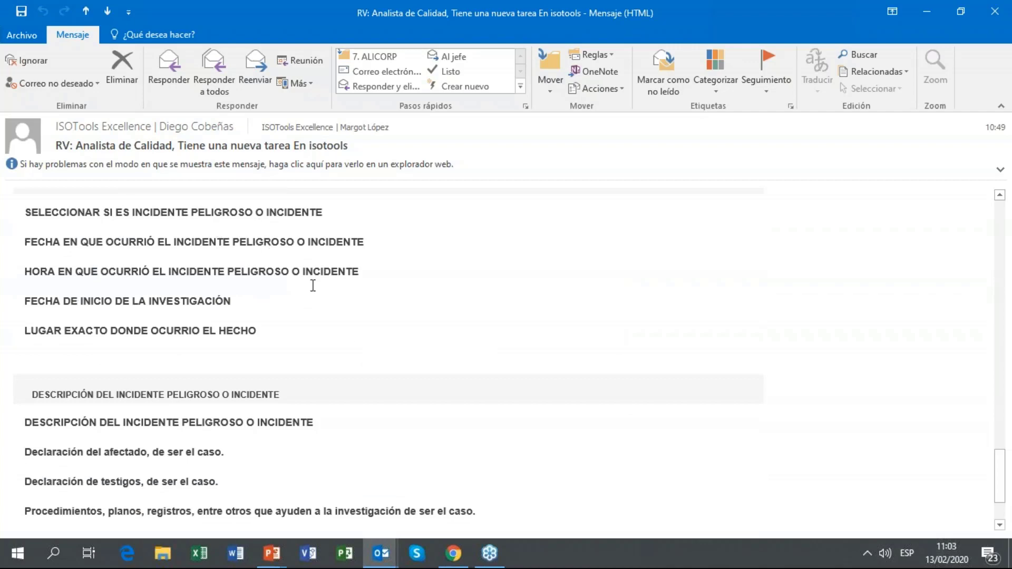
scroll(284, 325, "up", 10)
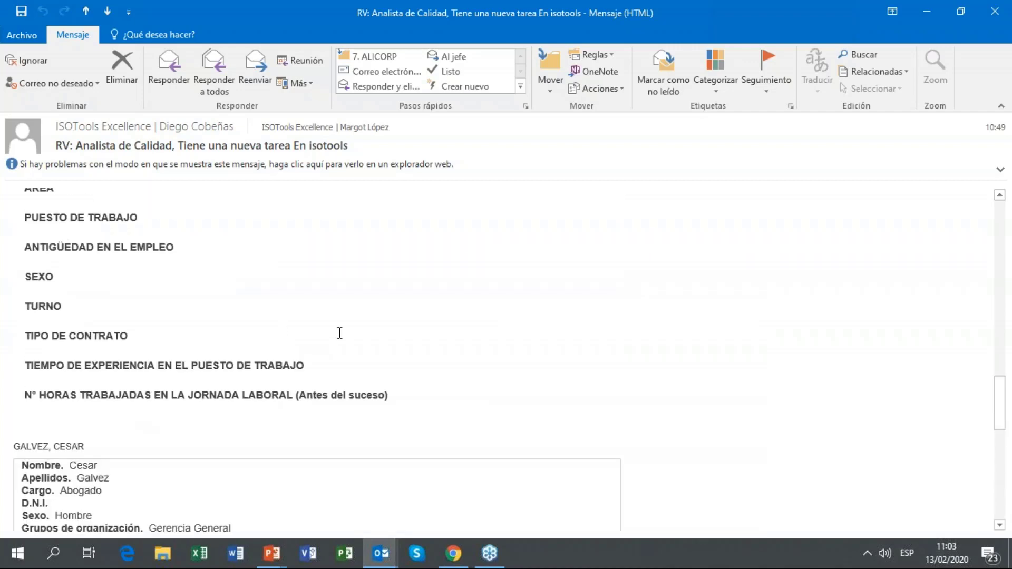
scroll(401, 329, "up", 15)
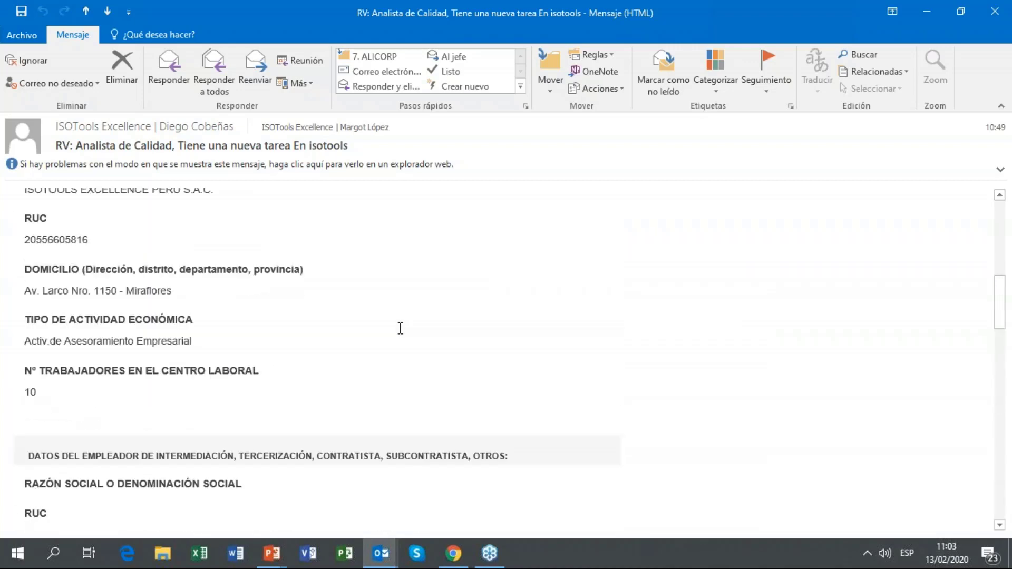
scroll(376, 306, "up", 2)
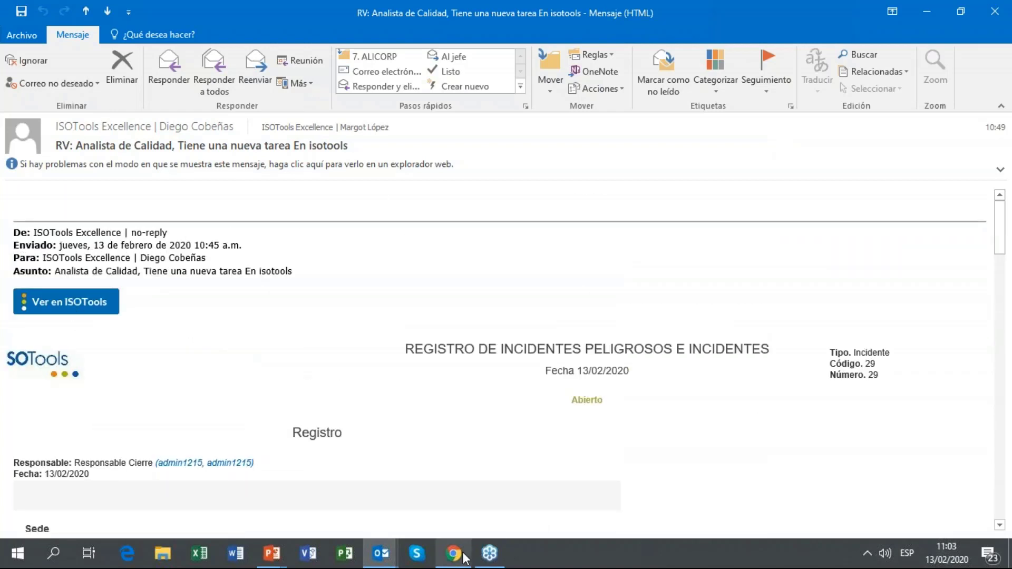
mouse_move(464, 557)
left_click(447, 519)
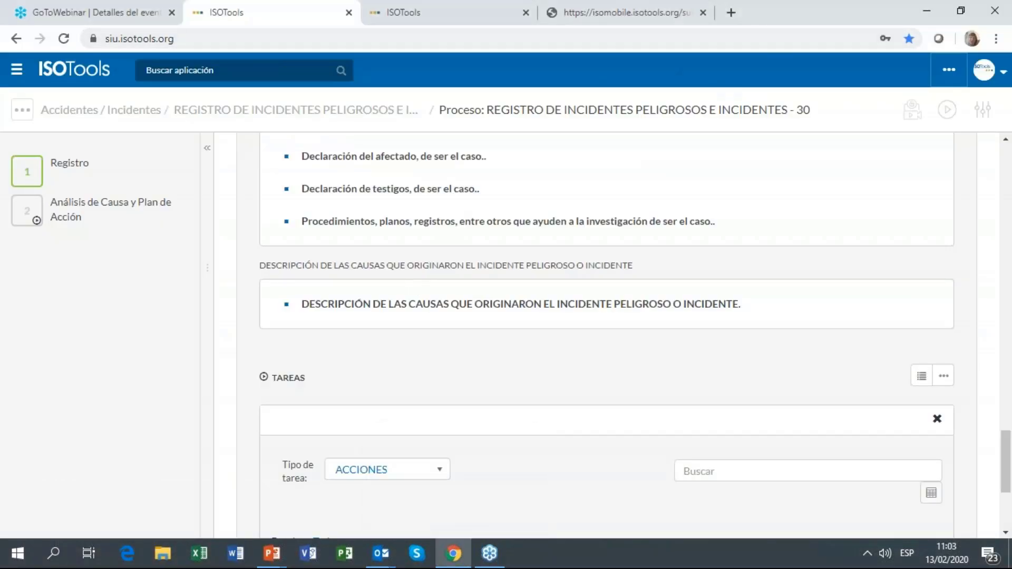
Step: On the other ISOTools tab, search 'norm' and open Requisitos Normativos - Administración
left_click(449, 17)
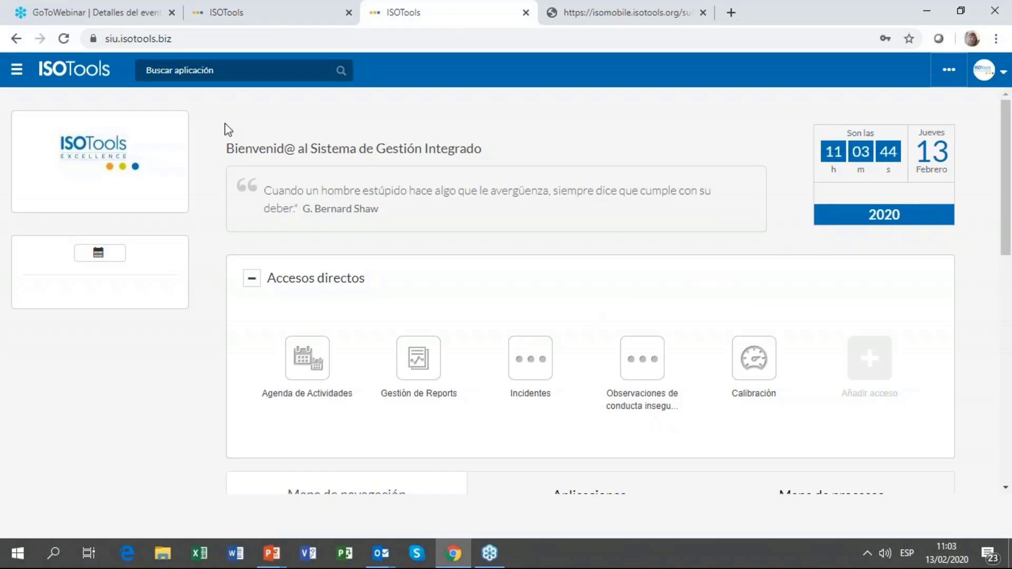
left_click(228, 68)
type("norm")
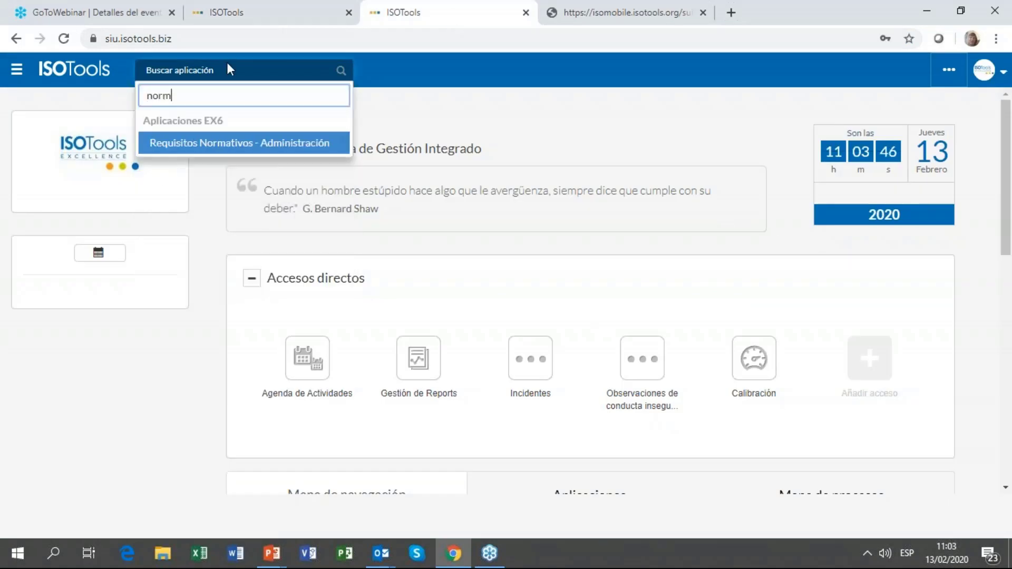
key("Return")
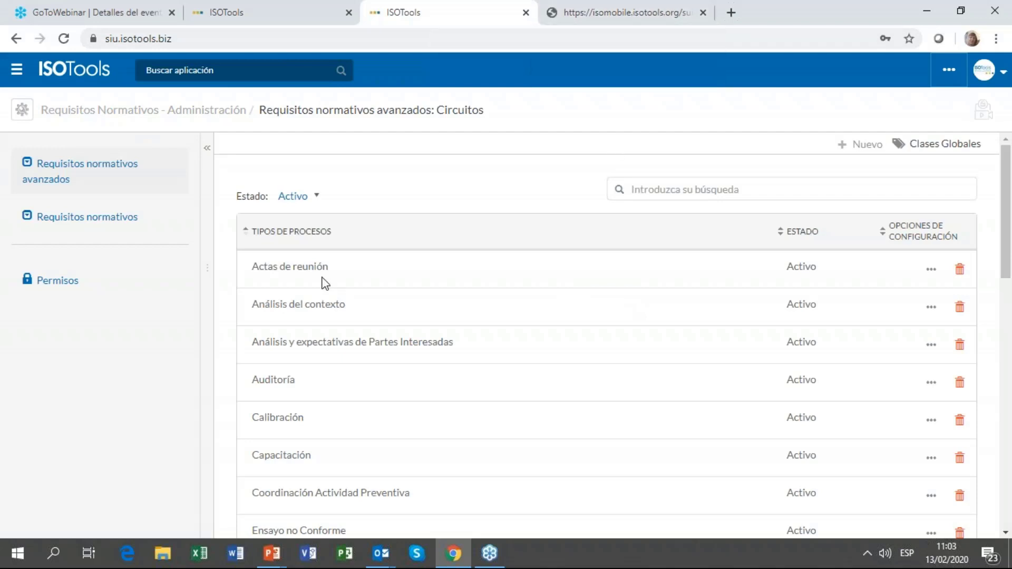
Step: Open the Incidentes process for editing via its '...' > Editar menu
scroll(406, 278, "down", 3)
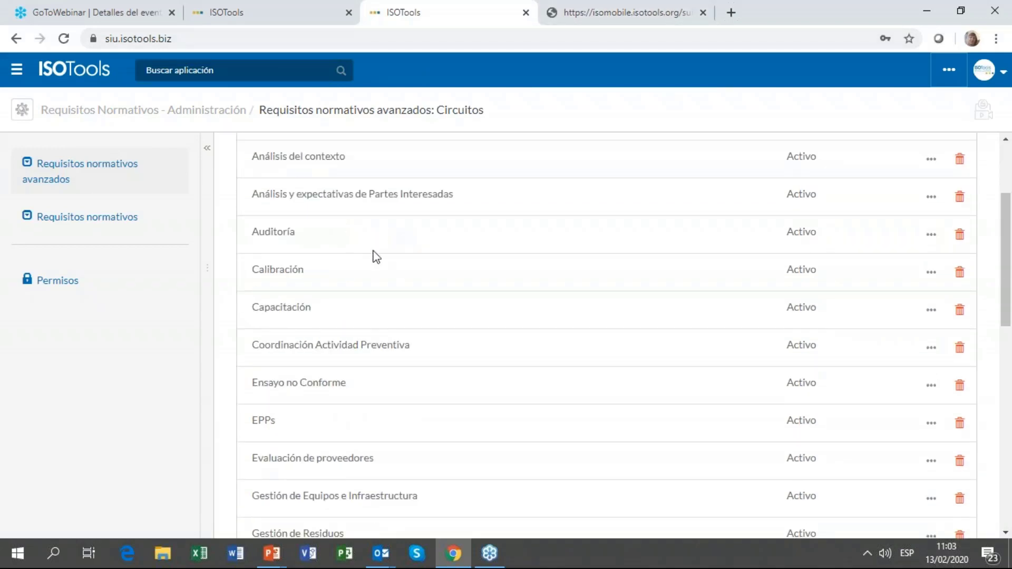
scroll(375, 237, "down", 2)
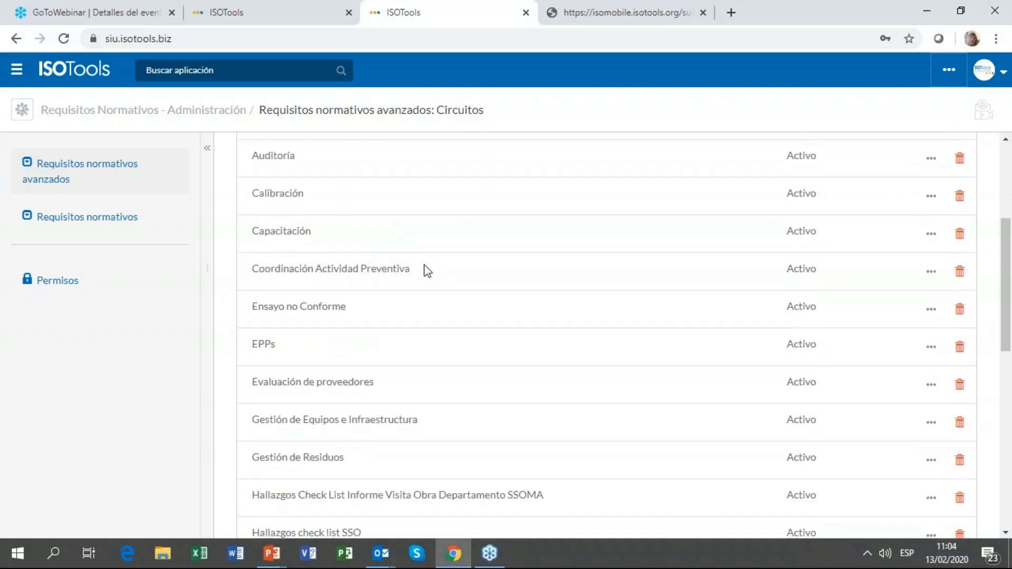
scroll(424, 269, "down", 2)
scroll(356, 377, "down", 4)
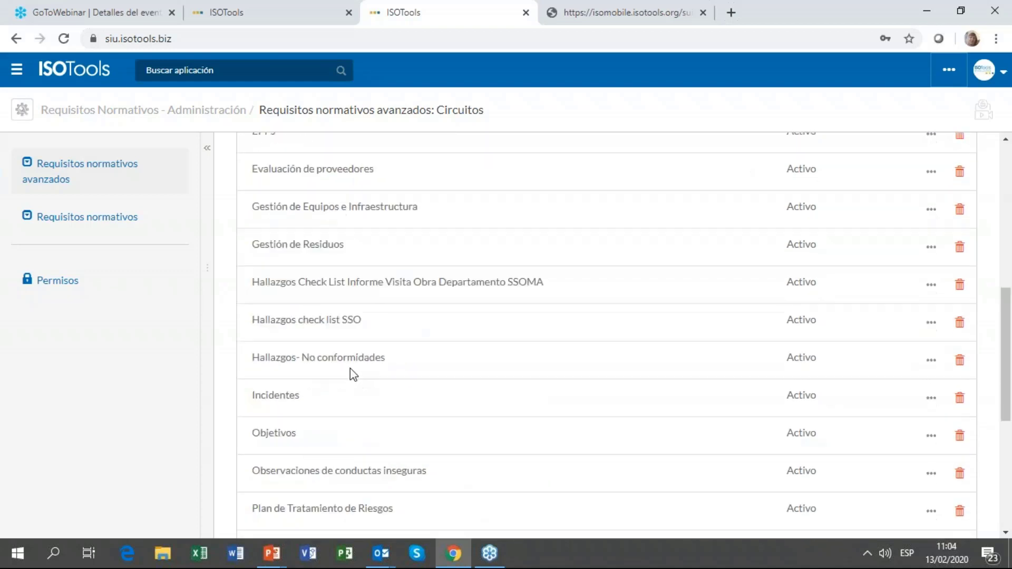
left_click(929, 393)
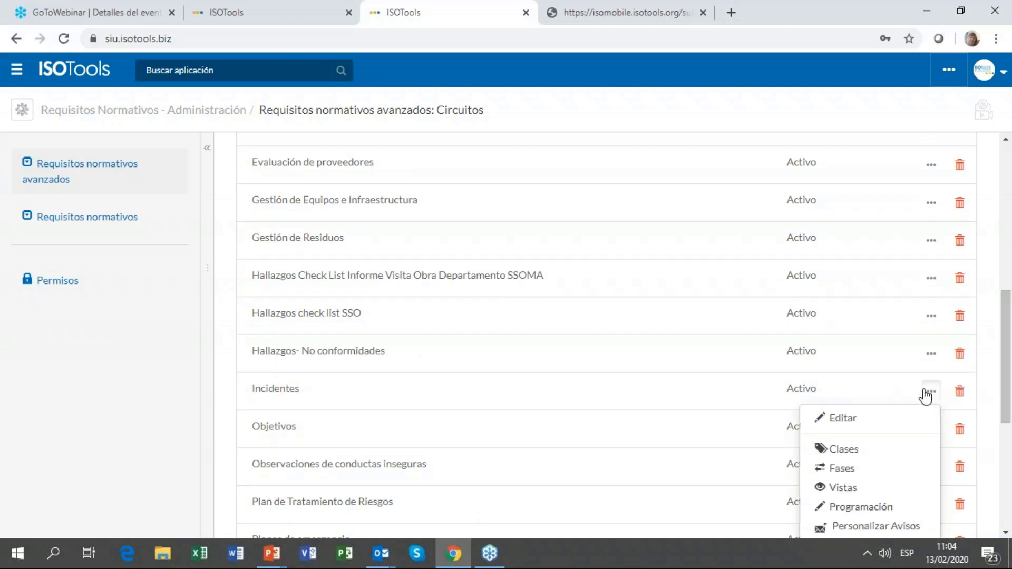
left_click(843, 418)
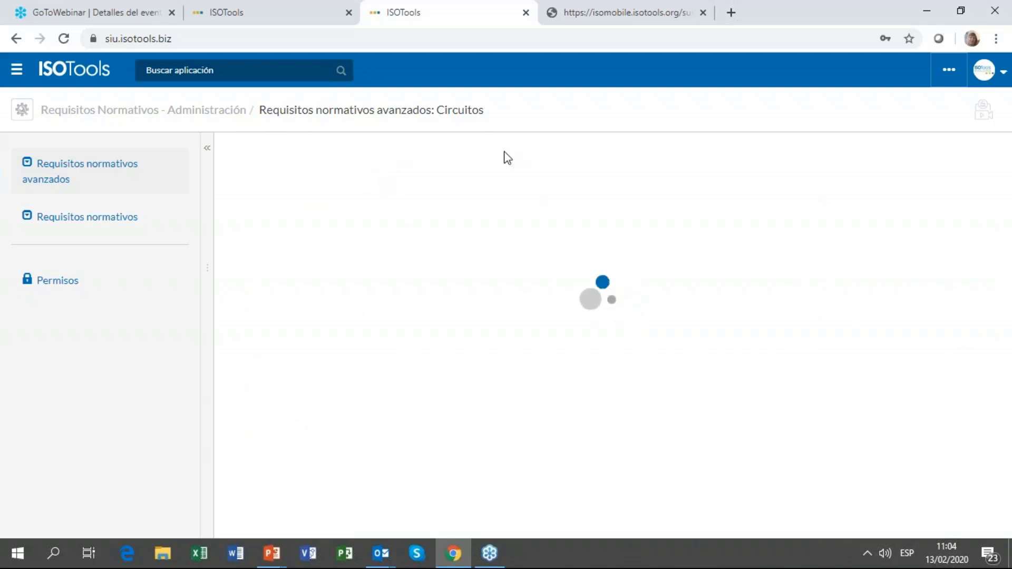
scroll(497, 165, "up", 10)
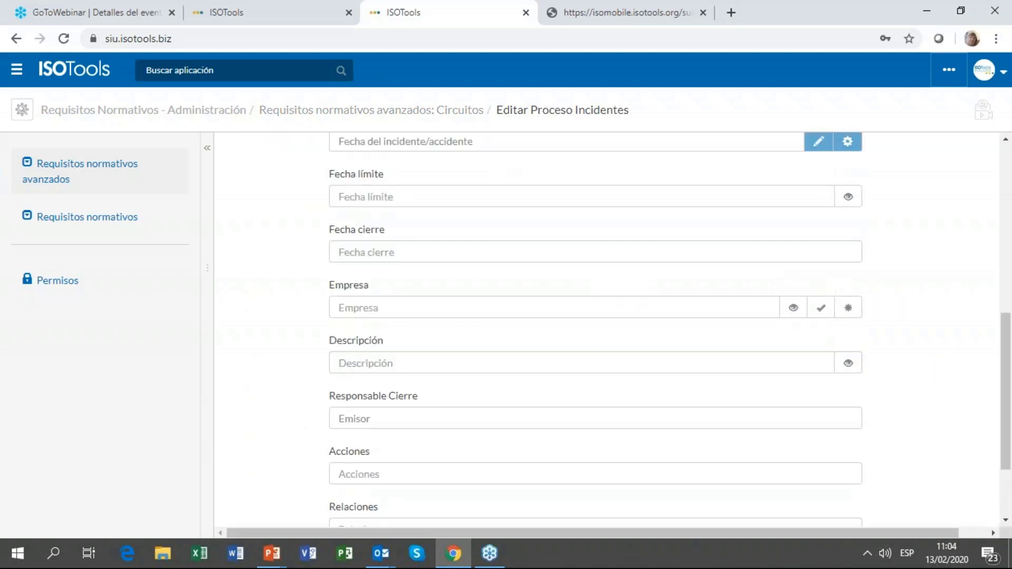
Step: In Configuración, keep Mostrar URL WIP on and open the Incidentes form link in a new tab
left_click(608, 208)
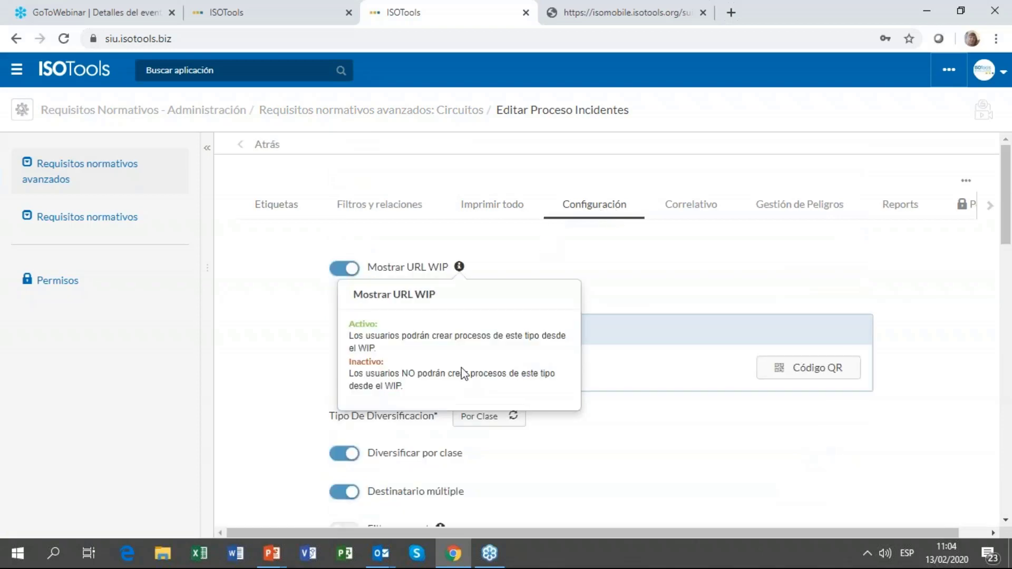
left_click(345, 274)
left_click(345, 274)
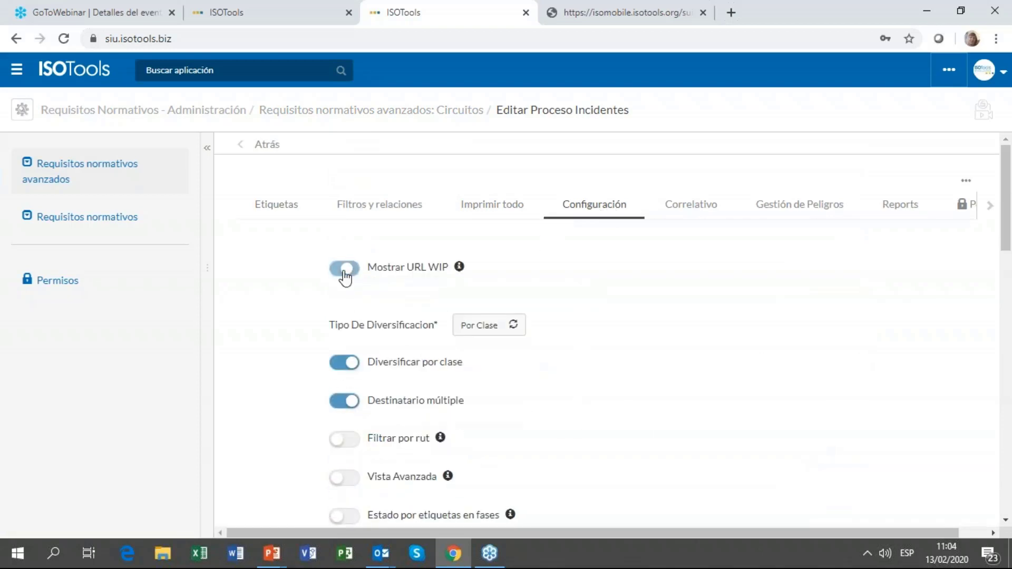
left_click(463, 369)
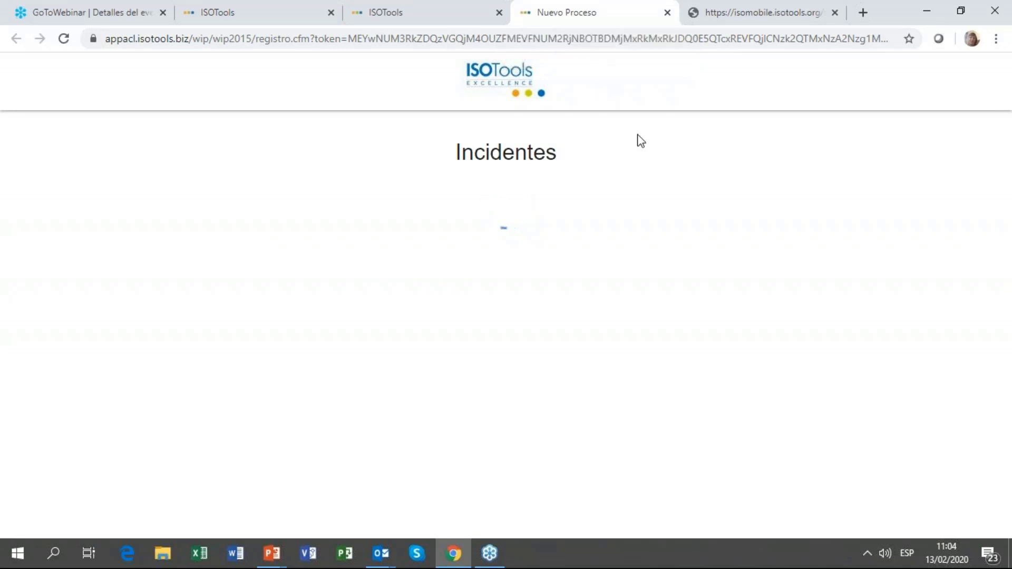
left_click(467, 16)
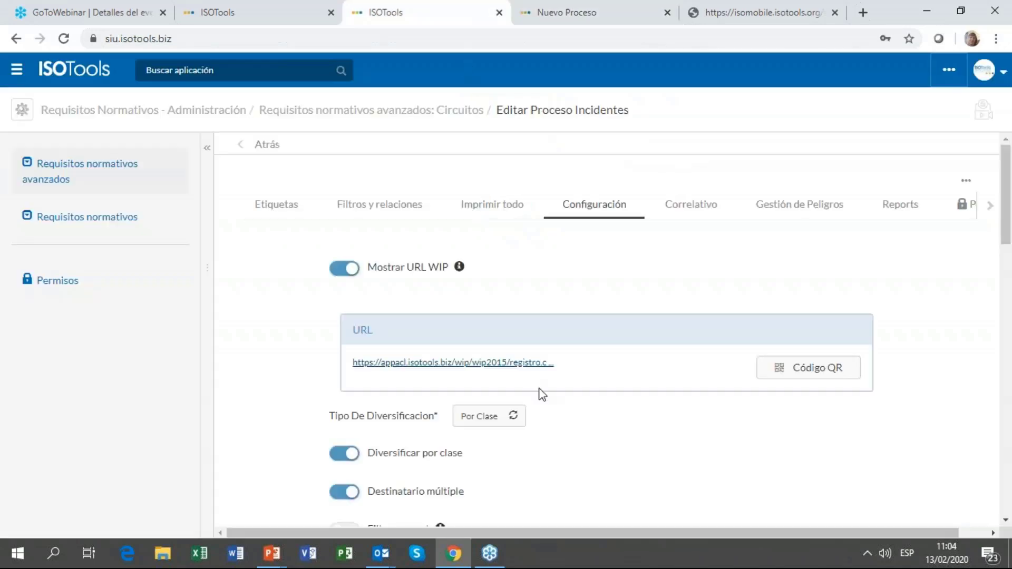
Step: On the Incidentes form, choose Contusa as injury type and Propio as own or contractor
left_click(548, 14)
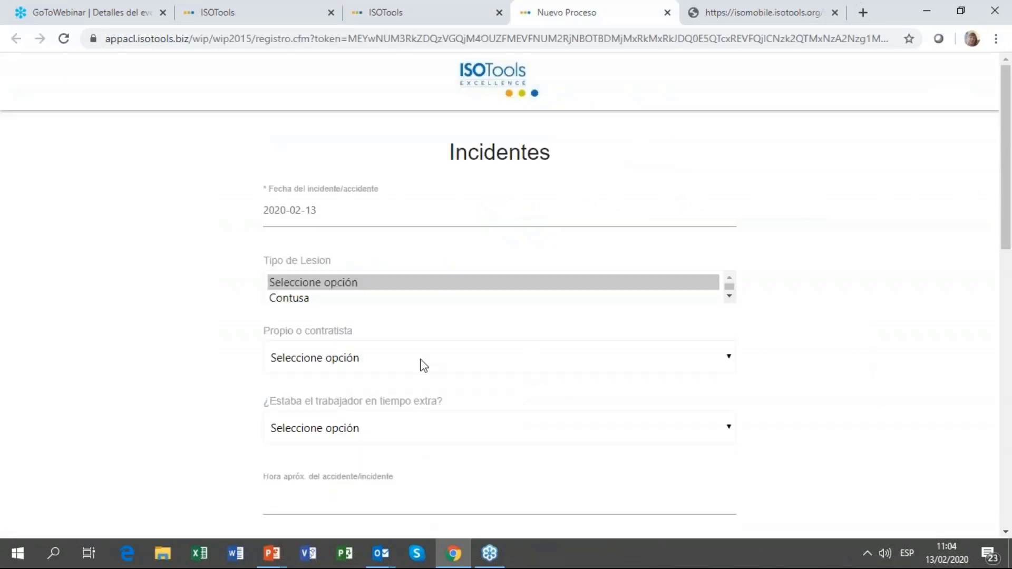
left_click(308, 302)
scroll(437, 348, "down", 3)
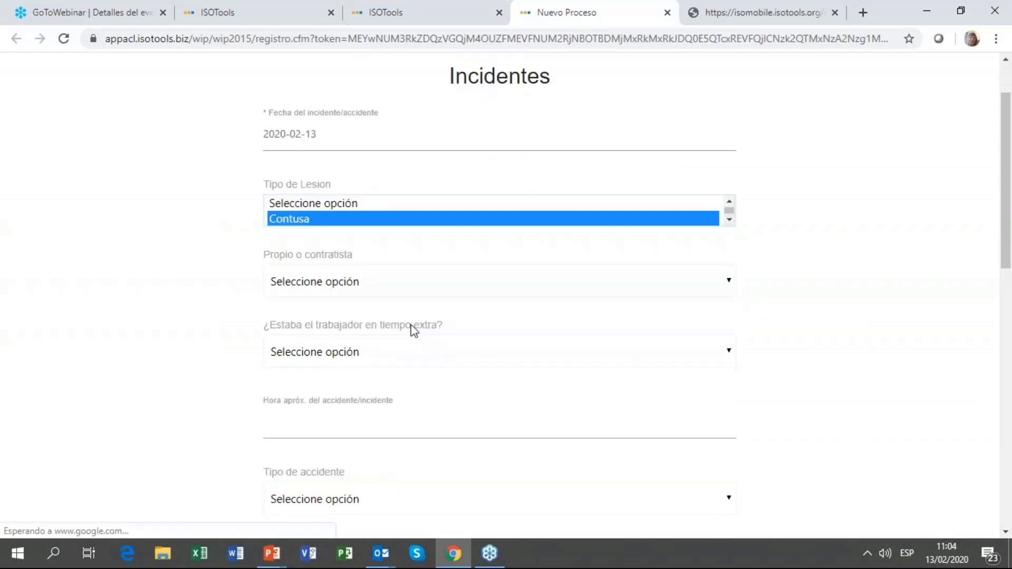
key("Tab")
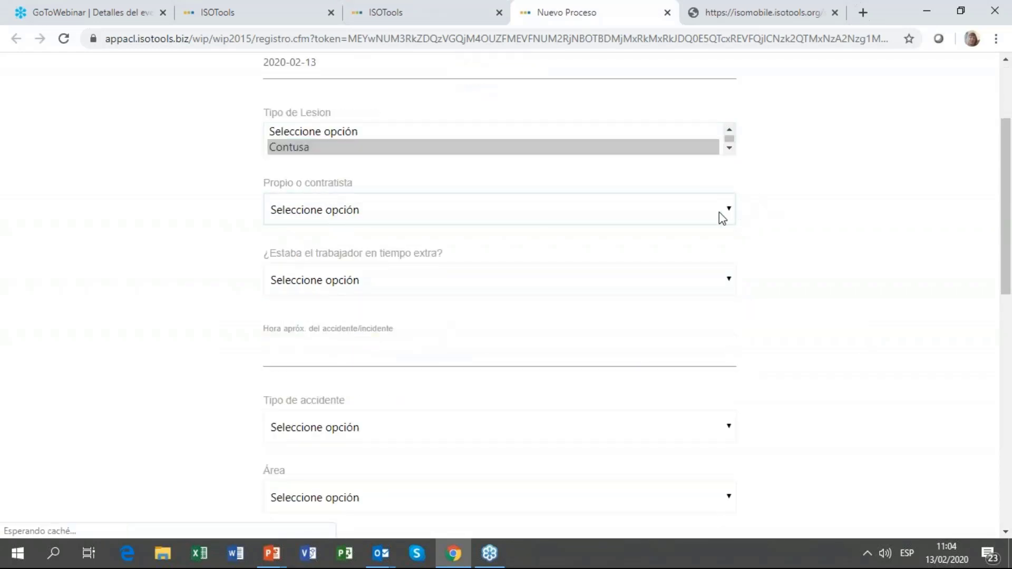
left_click(721, 211)
left_click(597, 251)
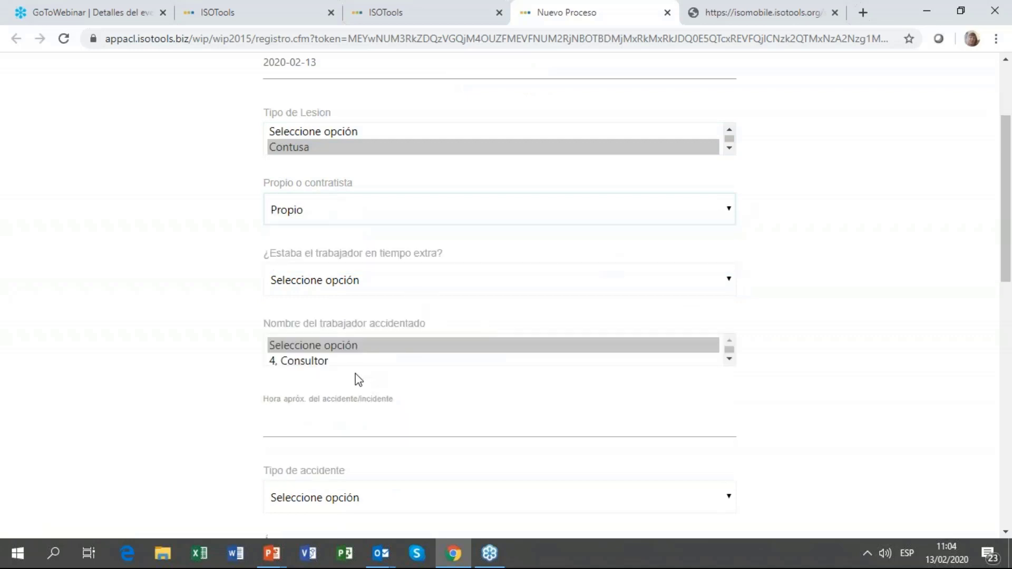
scroll(364, 364, "down", 2)
scroll(397, 458, "down", 5)
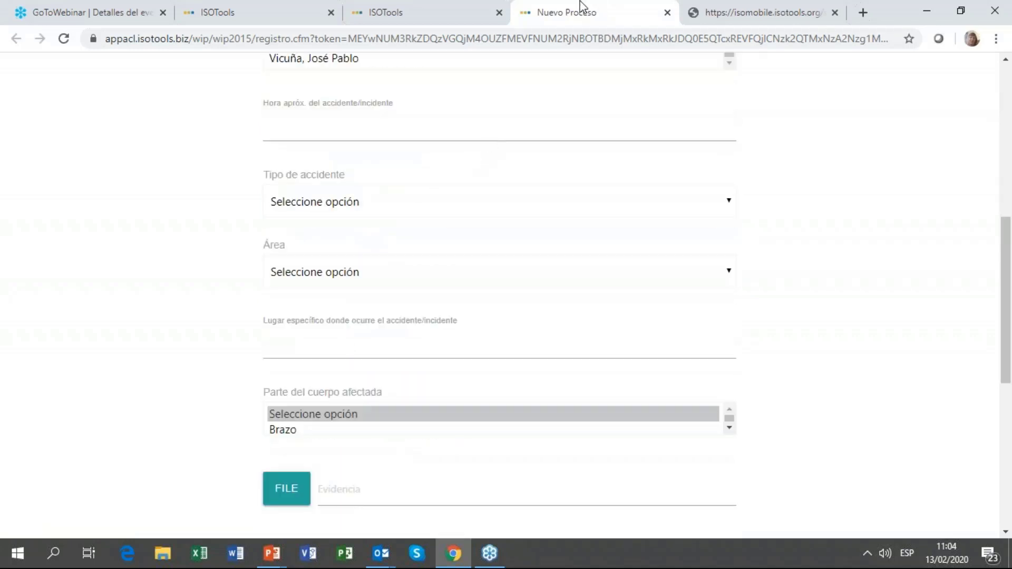
left_click(396, 10)
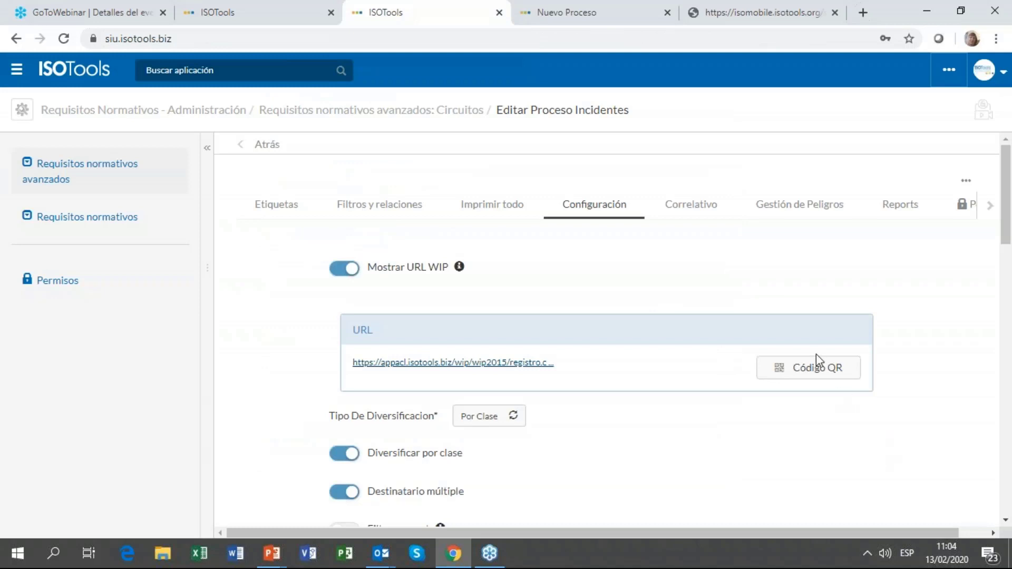
left_click(807, 367)
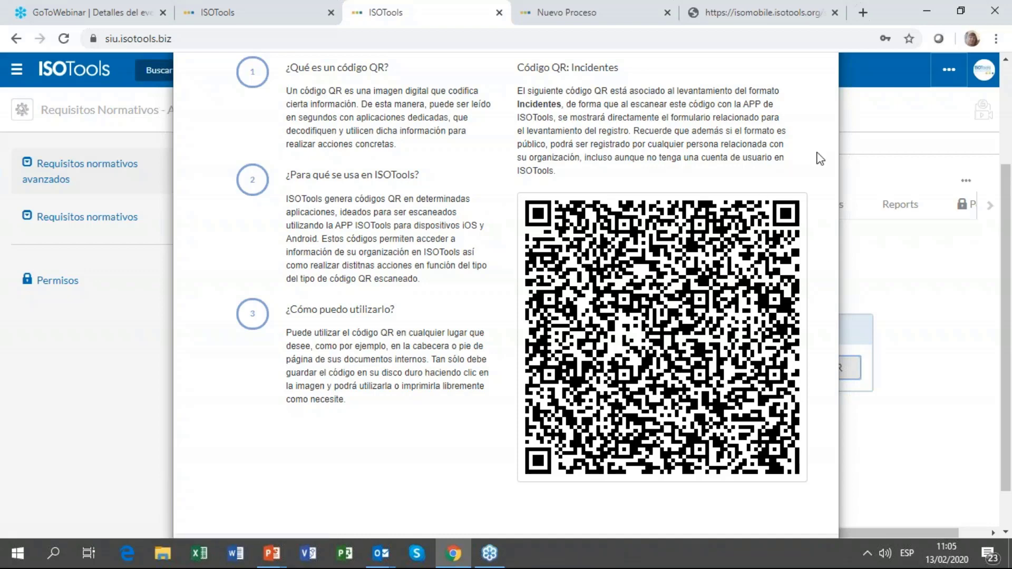
scroll(824, 163, "up", 3)
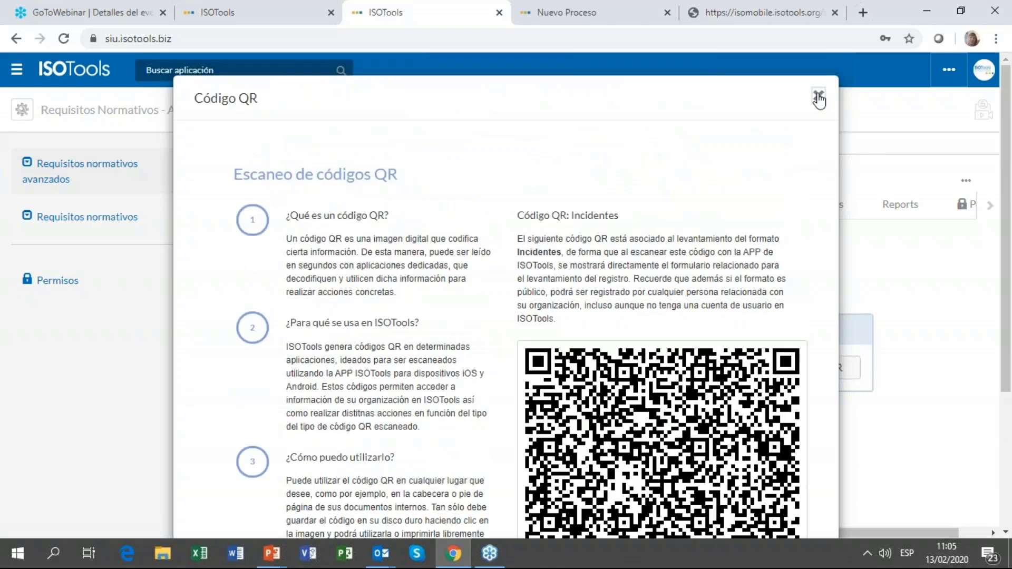
left_click(819, 96)
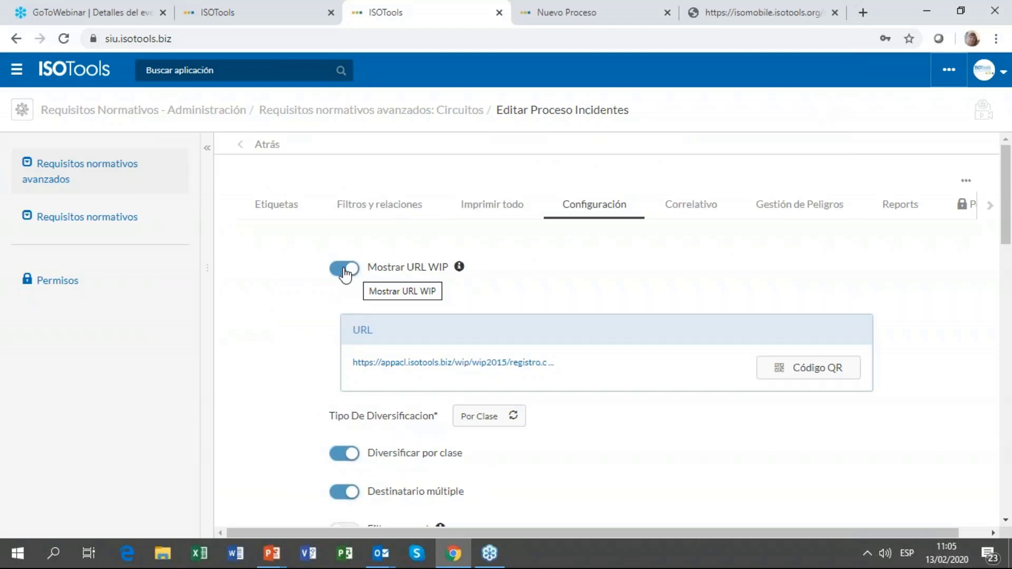
Step: Turn off Mostrar URL WIP, close the configuration and form tabs, and return to incident 30
left_click(345, 270)
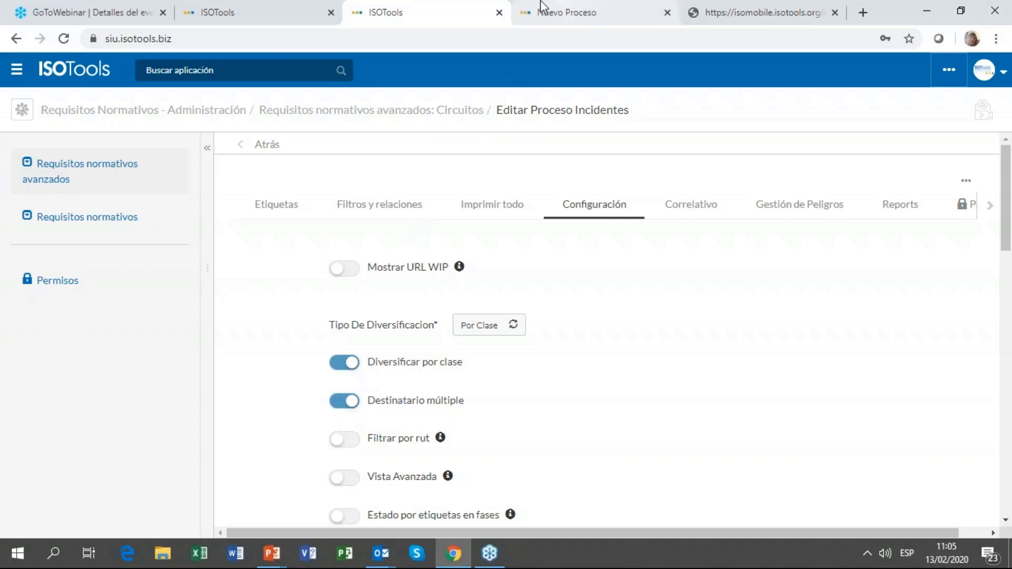
left_click(499, 13)
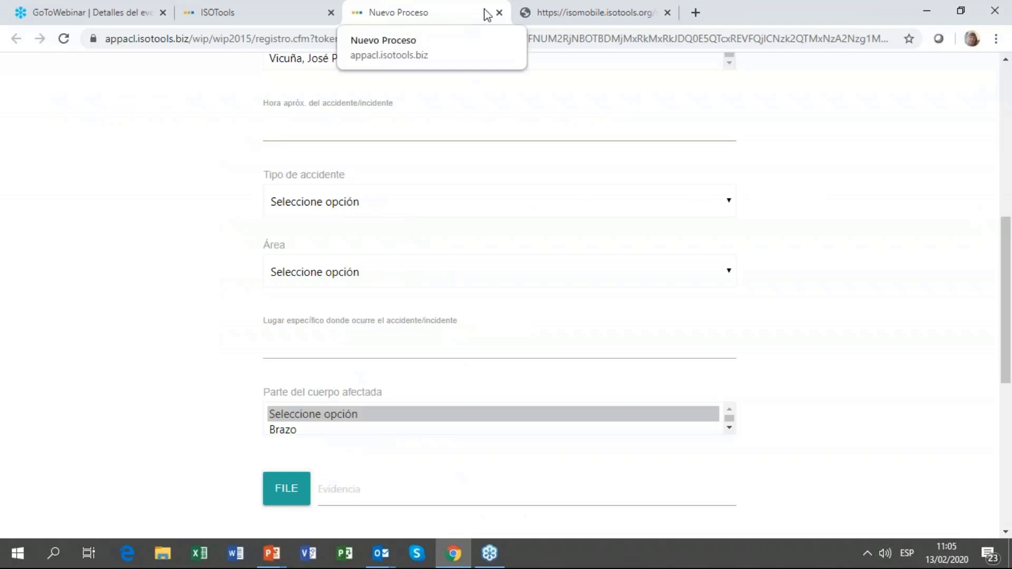
left_click(499, 12)
left_click(234, 10)
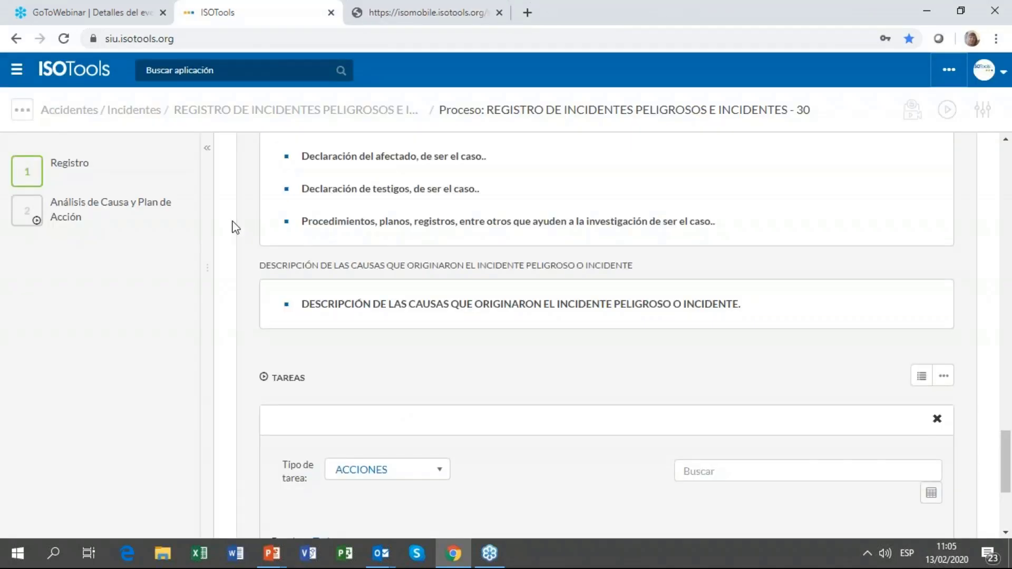
mouse_move(55, 179)
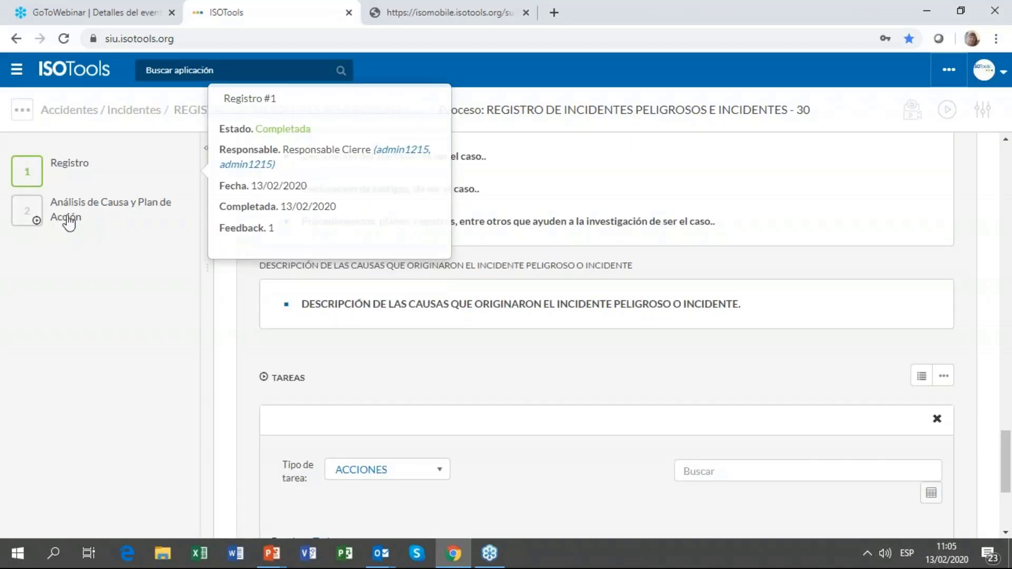
mouse_move(91, 221)
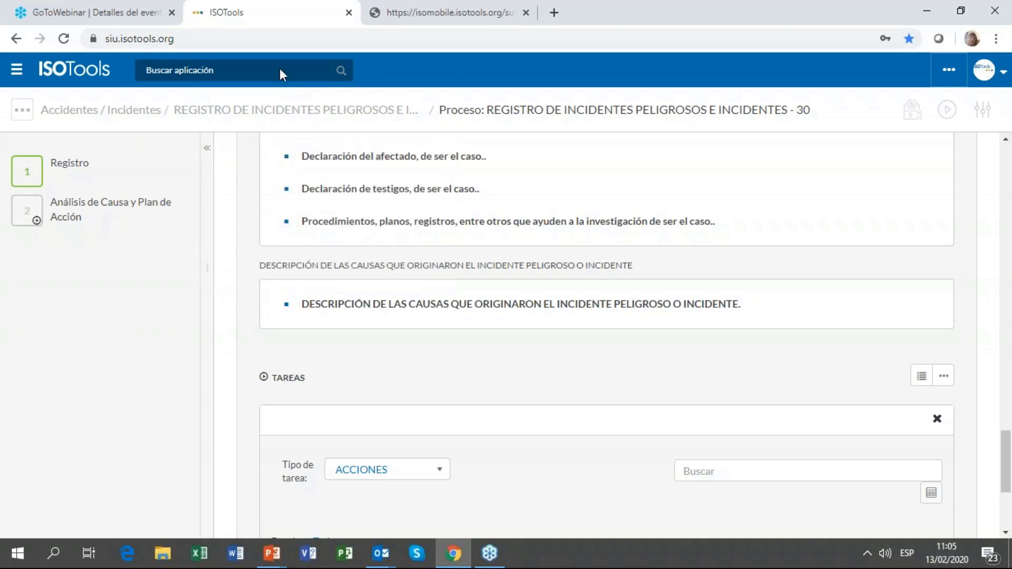
Step: Load siu.isotools.biz in a new browser tab, correcting the mistyped address along the way
left_click(554, 12)
type("is")
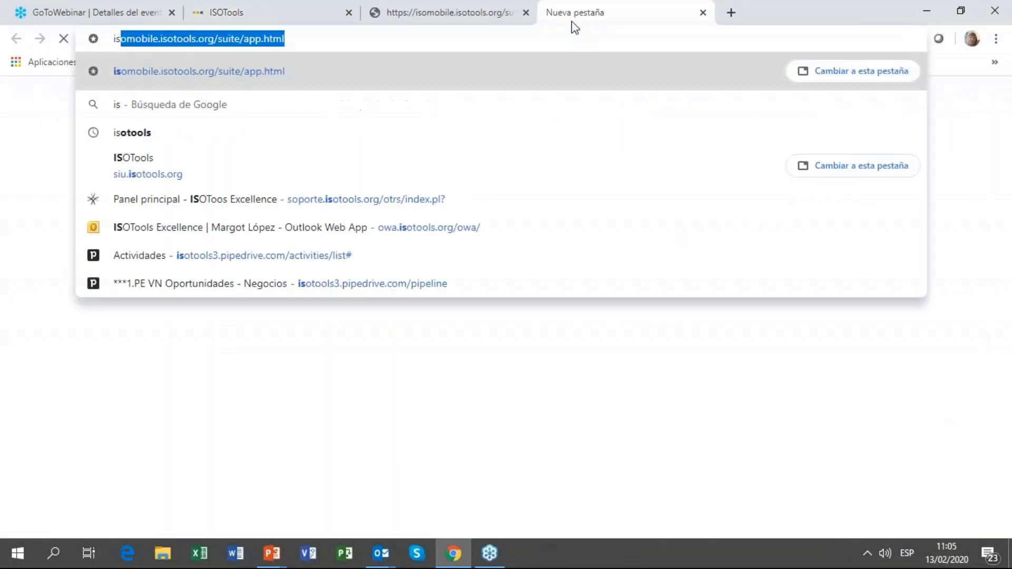
type("¿¿")
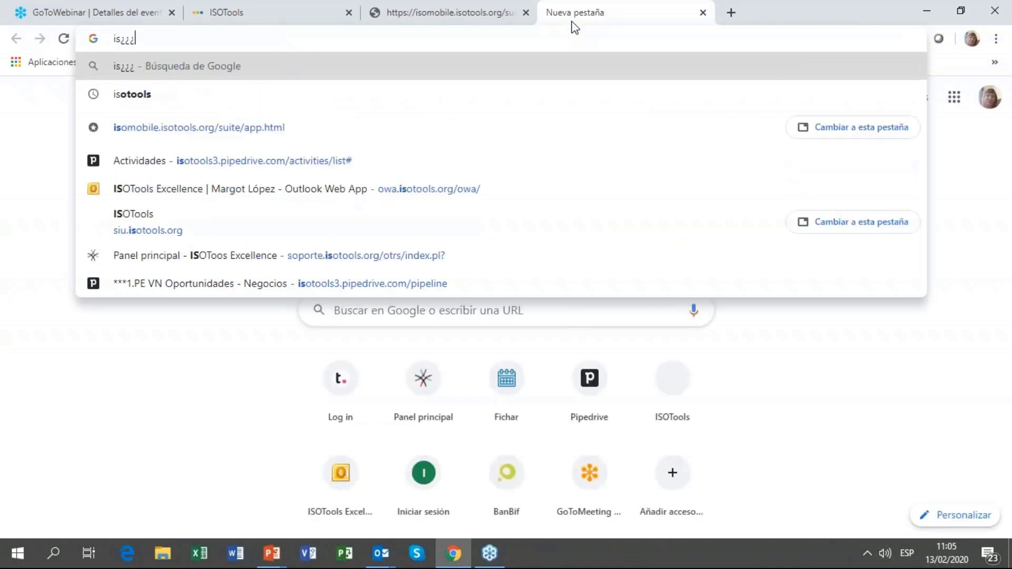
key("BackSpace")
key("BackSpace")
key("BackSpace")
key("BackSpace")
type("si")
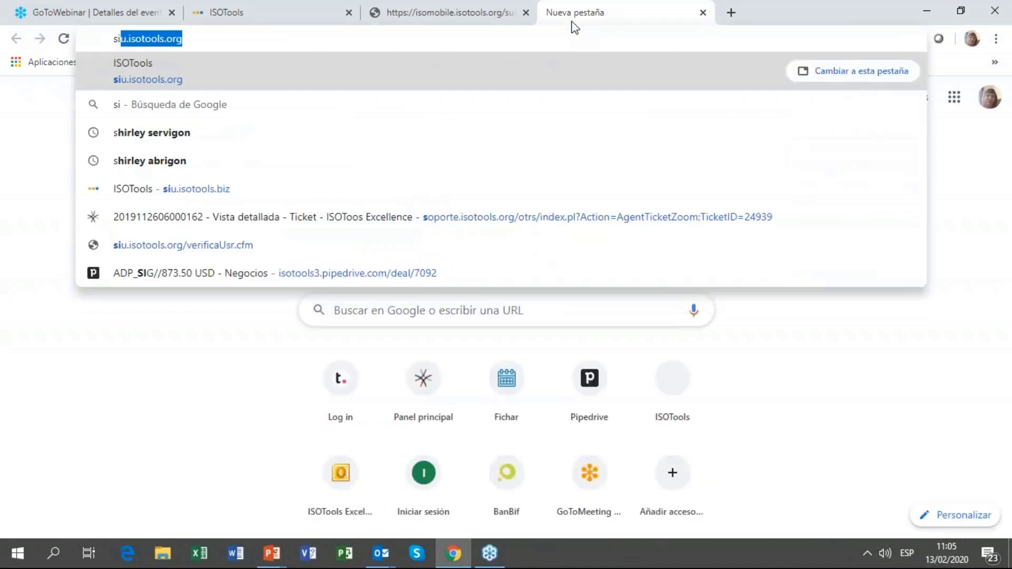
key("Right")
type("}")
key("Return")
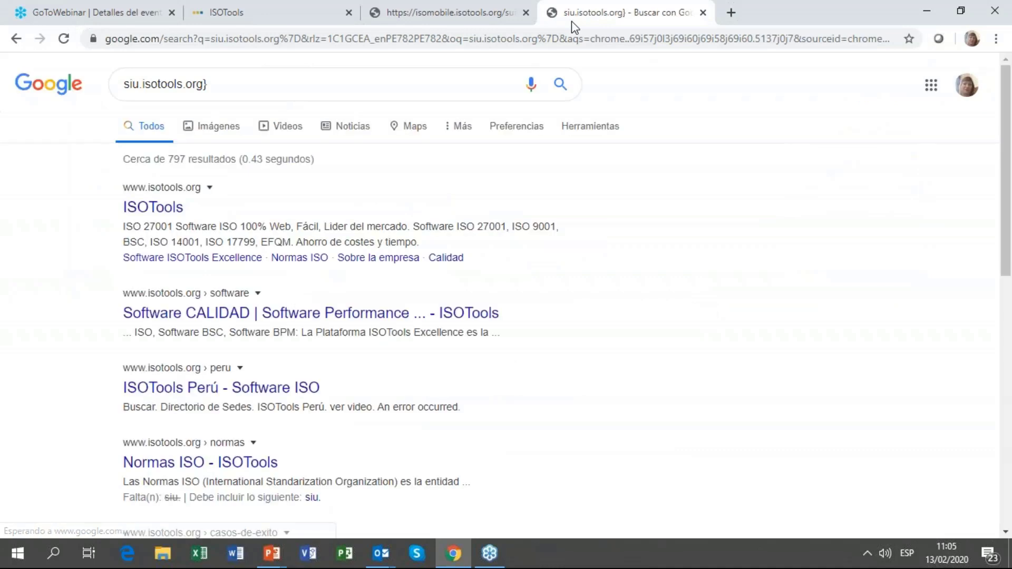
key("ctrl+l")
type("s")
key("Right")
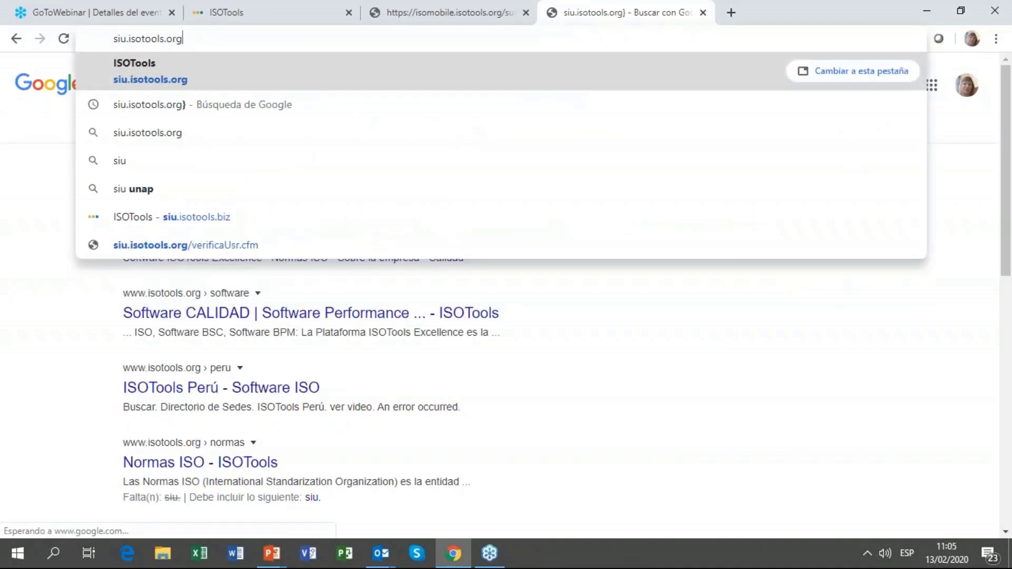
key("BackSpace")
key("BackSpace")
key("BackSpace")
type("biz")
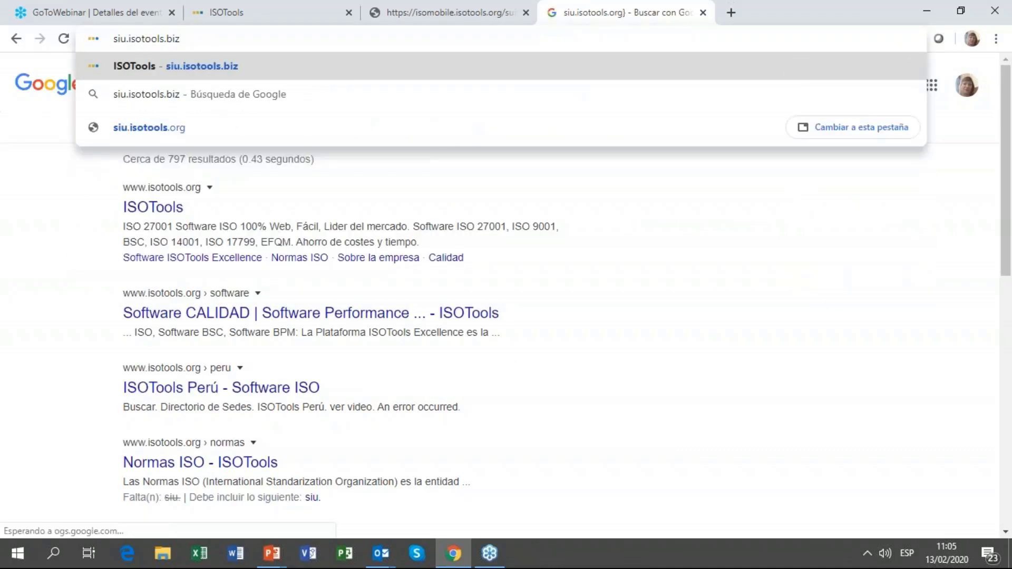
key("Return")
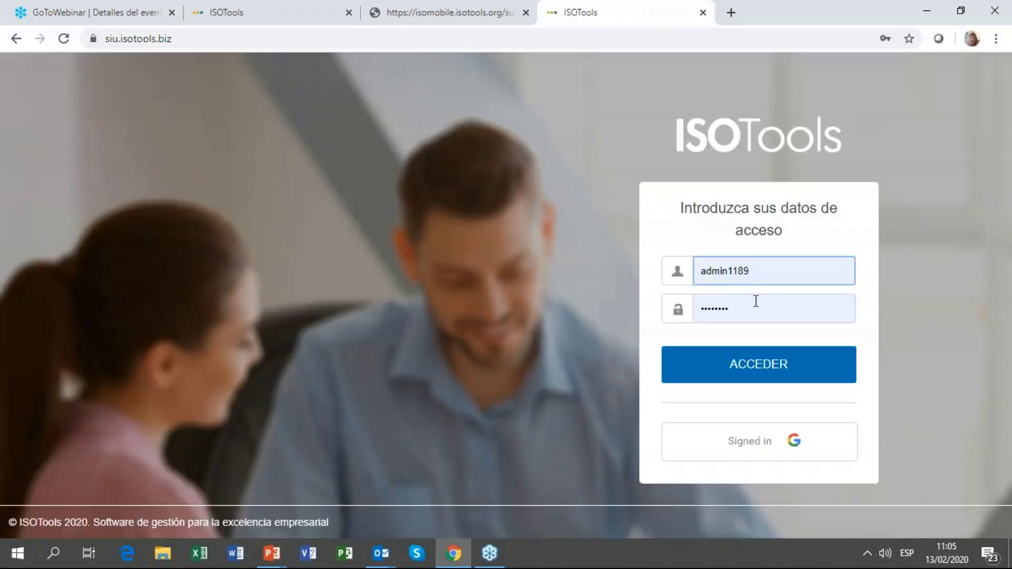
Step: Enter the account password, submit the login, and dismiss the wrong-credentials alert
double_click(754, 298)
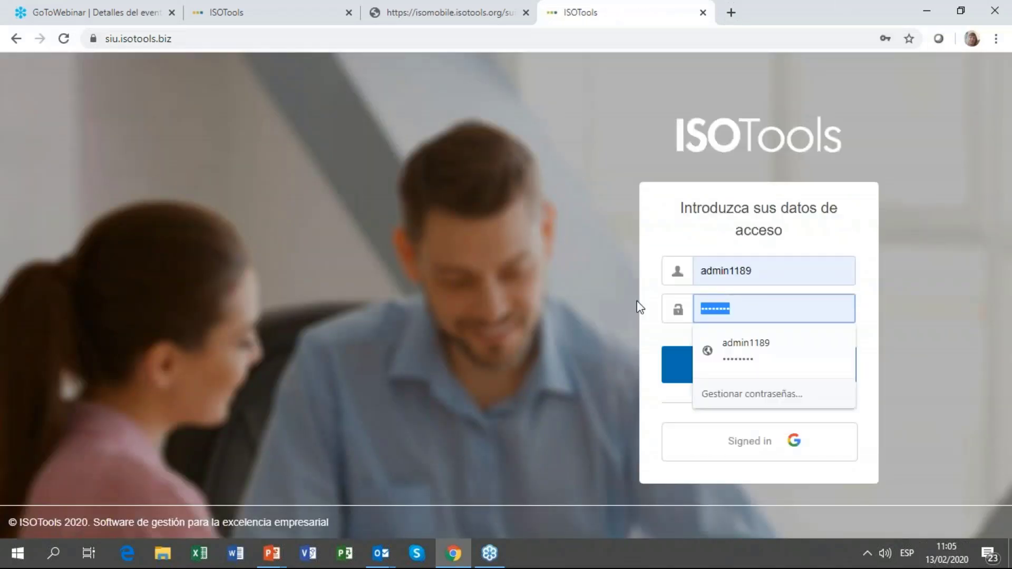
type("a")
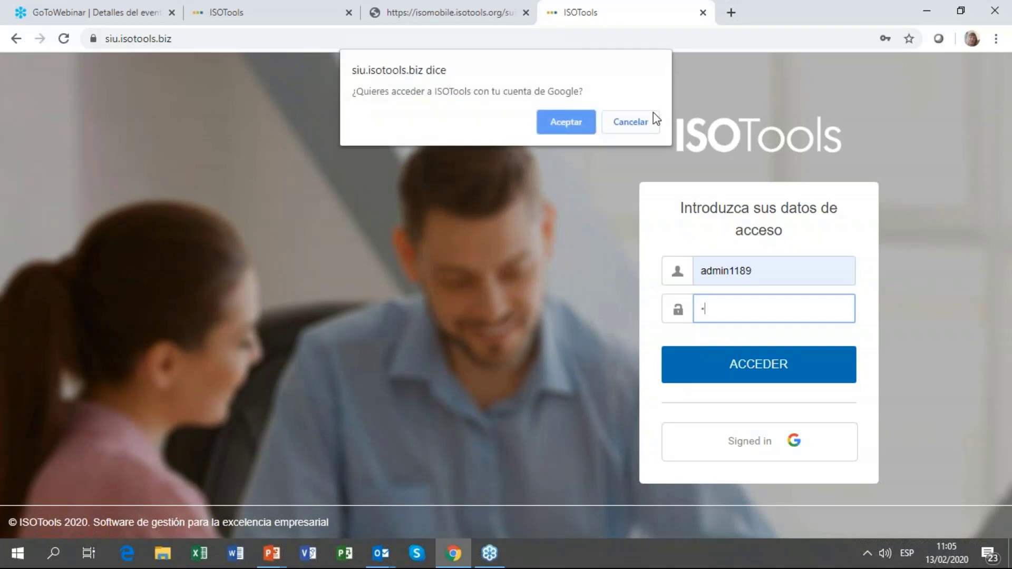
left_click(653, 117)
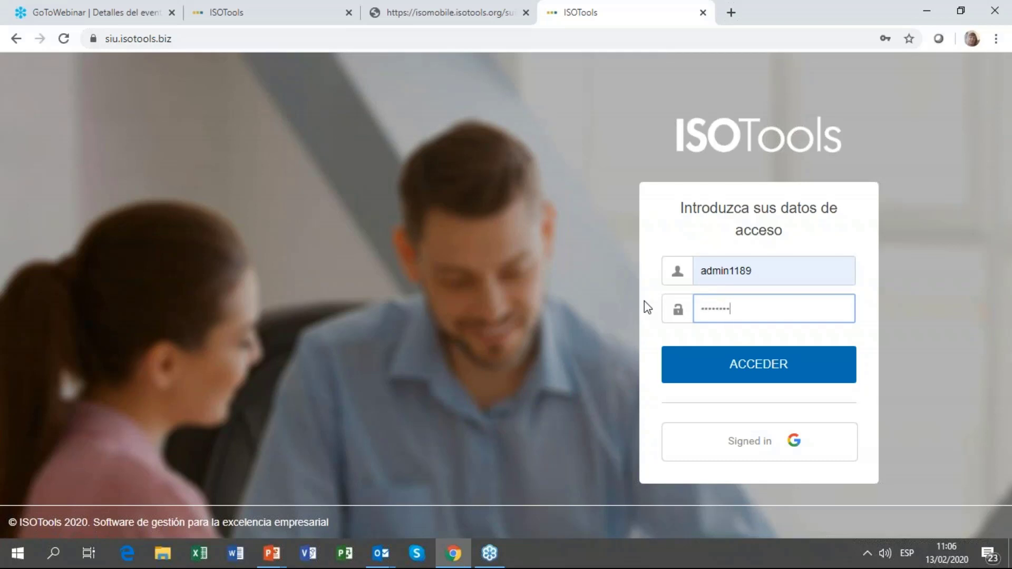
key("Return")
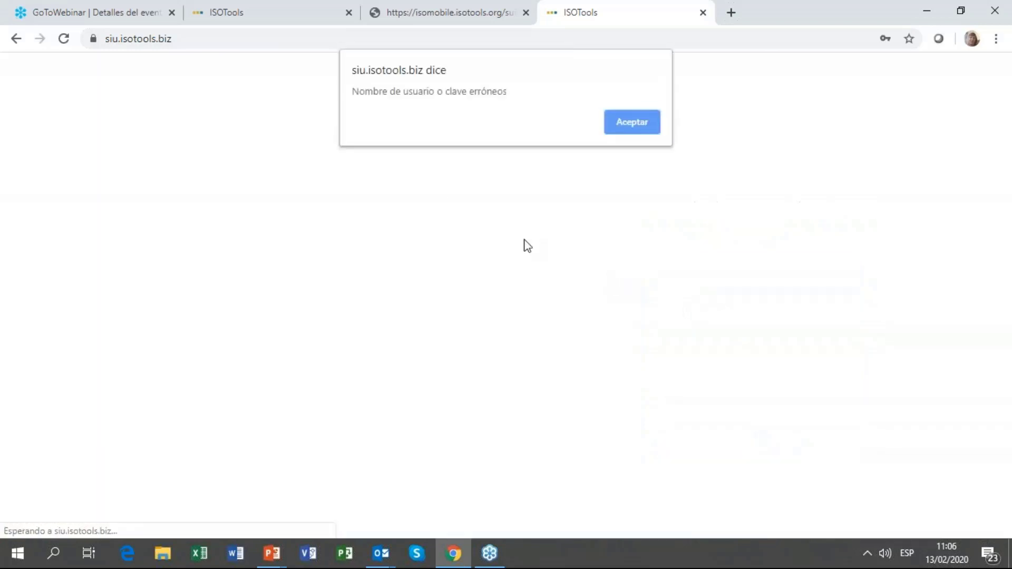
left_click(639, 129)
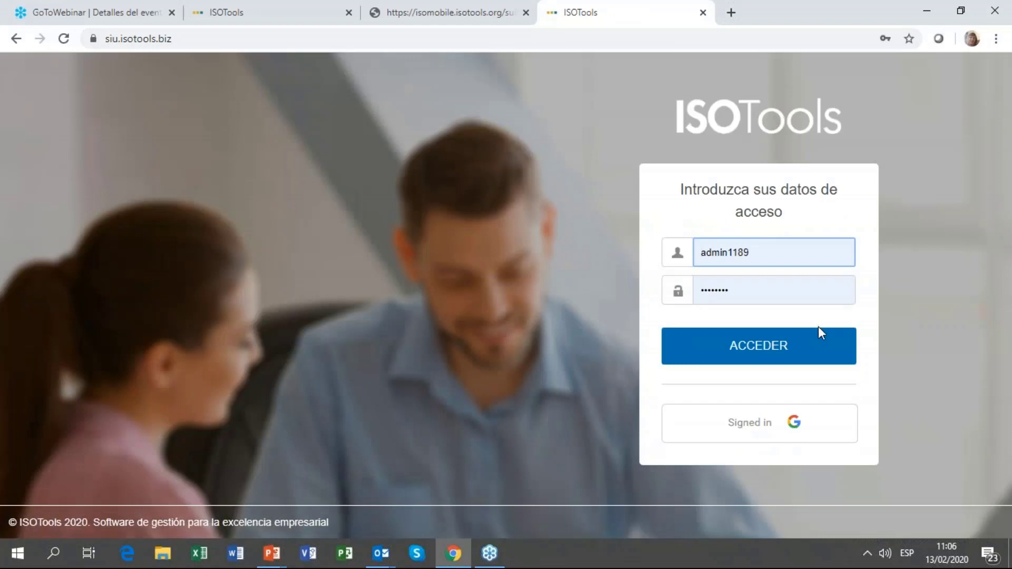
Step: Decline the Google sign-in prompt, retype the account password and submit the login again
left_click(635, 127)
double_click(761, 292)
type("ad")
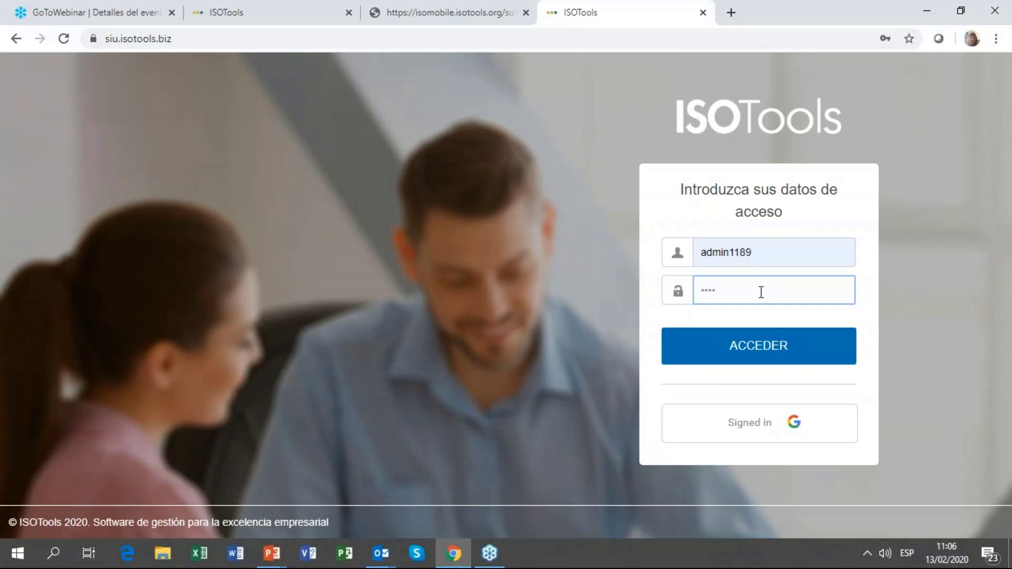
key("Return")
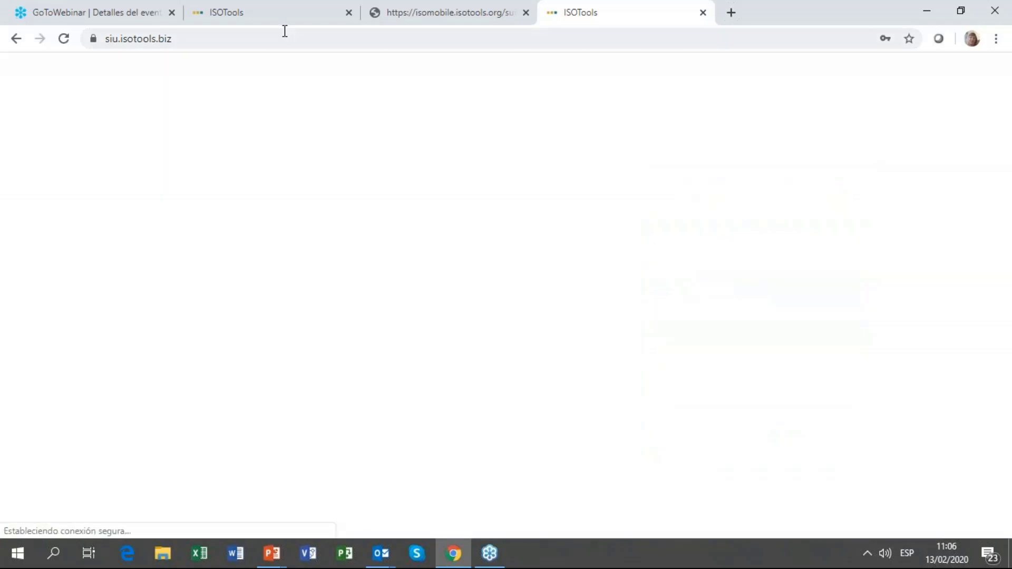
Step: On the incident process tab, search 'audi' in Buscar aplicación and open the Auditorías application
left_click(268, 13)
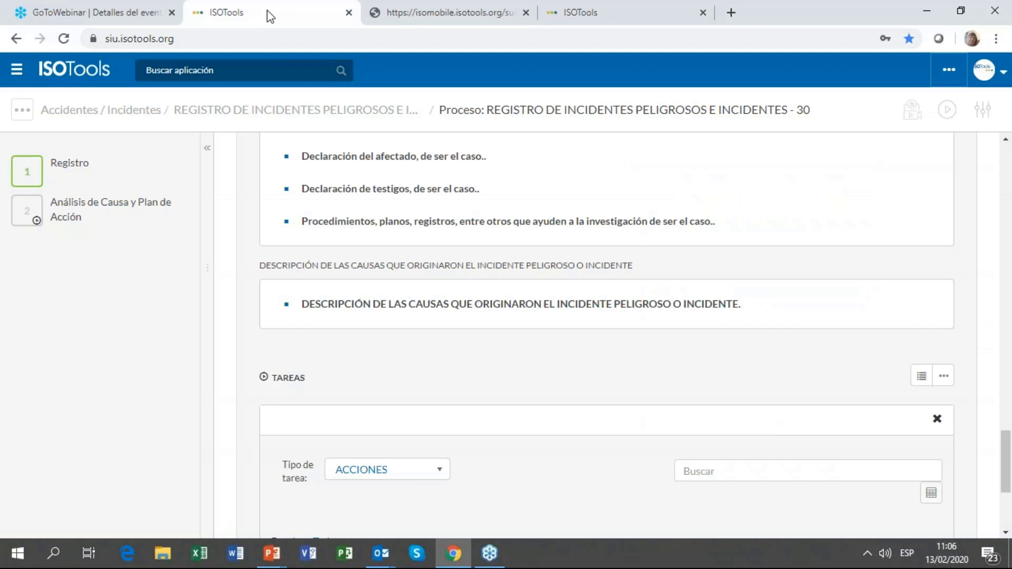
left_click(260, 68)
type("audi")
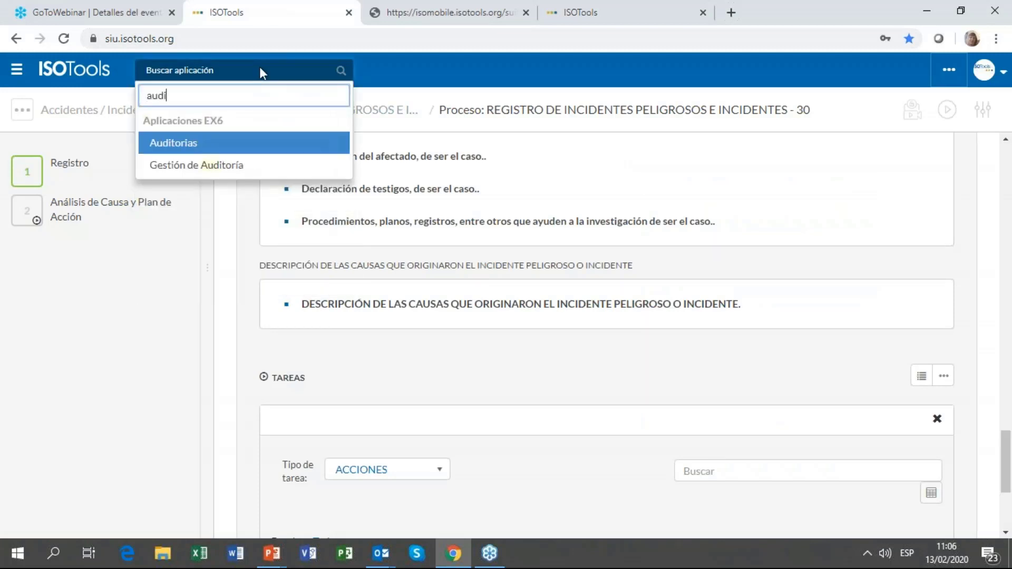
key("Return")
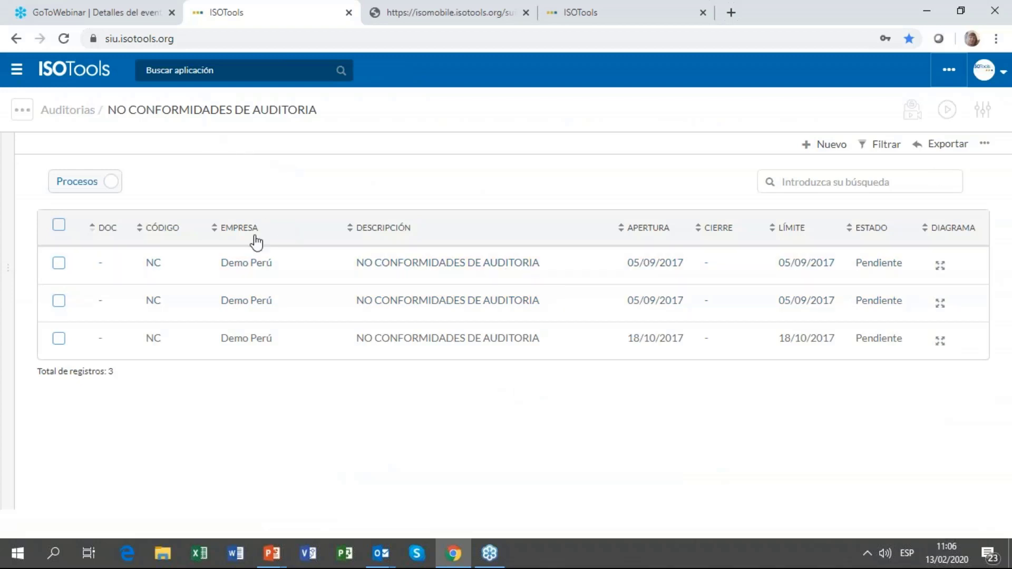
Step: Search 'audi' again and open Gestión de Auditoría from the results
left_click(221, 74)
type("audi")
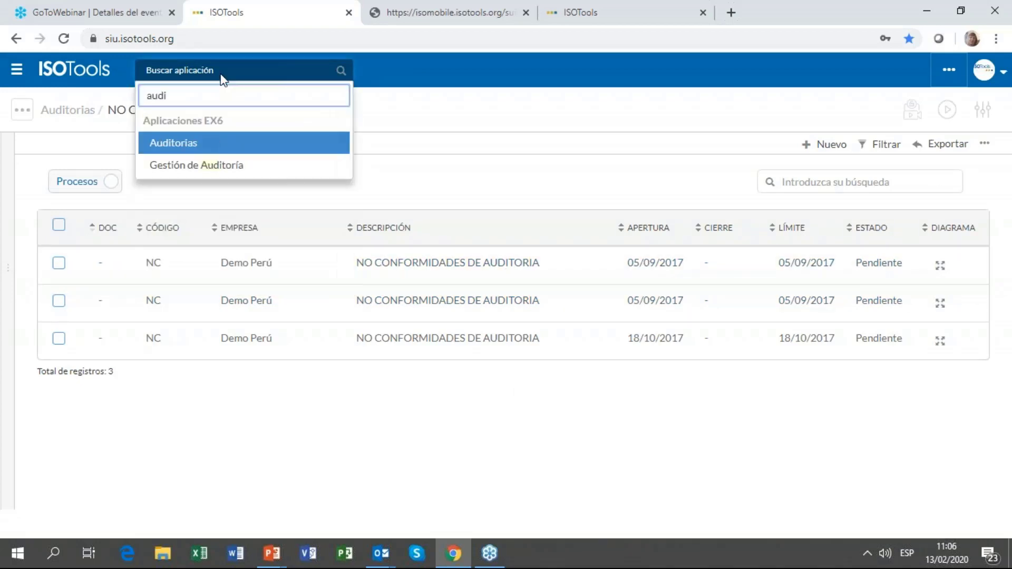
key("Down")
key("Return")
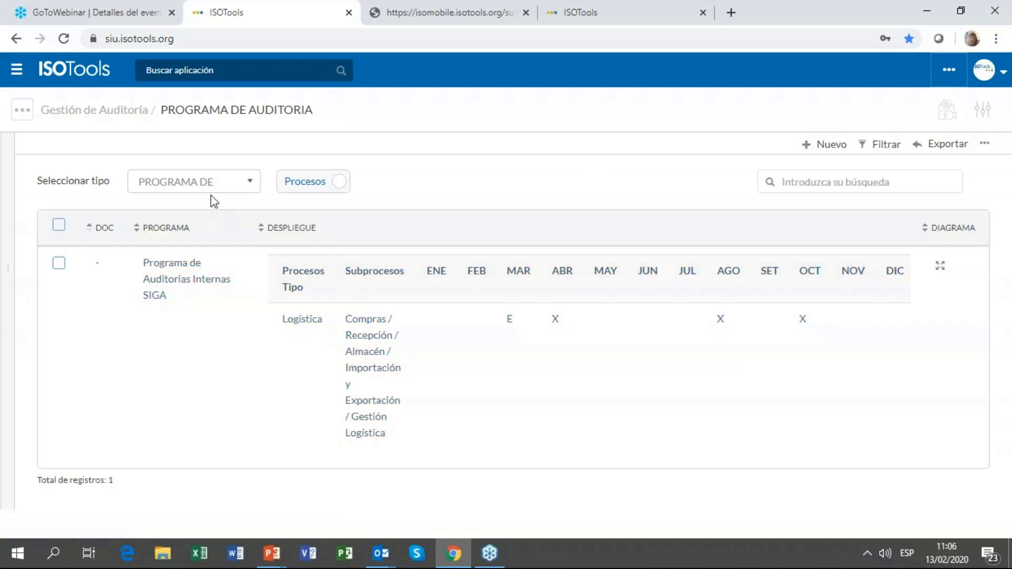
Step: Switch the record type to PLAN DE AUDITORIA to list the five audit plans
left_click(212, 190)
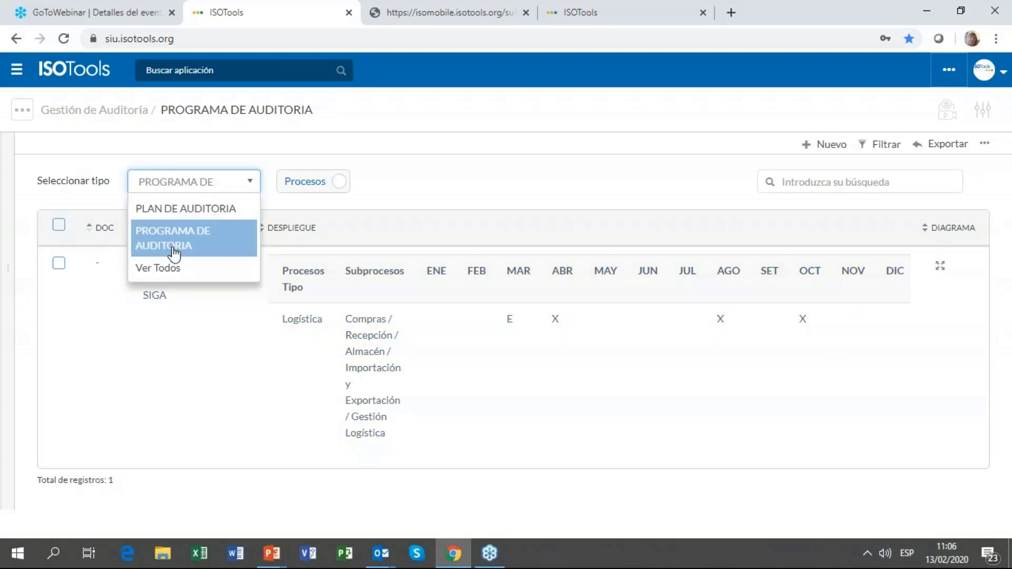
left_click(190, 208)
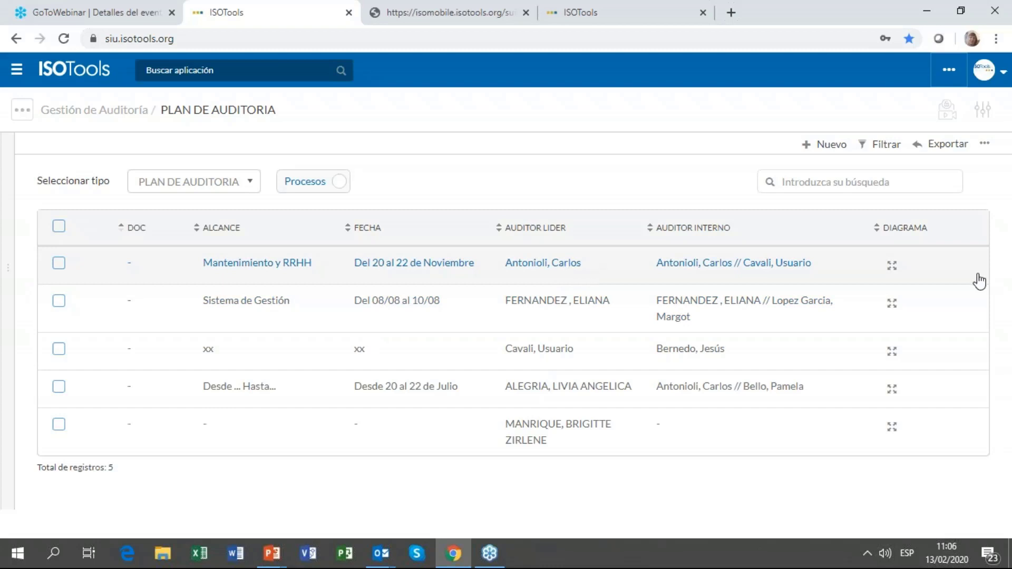
Step: Check the first plan's process diagram, then open audit plan PL-2017-001, Mantenimiento y RRHH
left_click(891, 266)
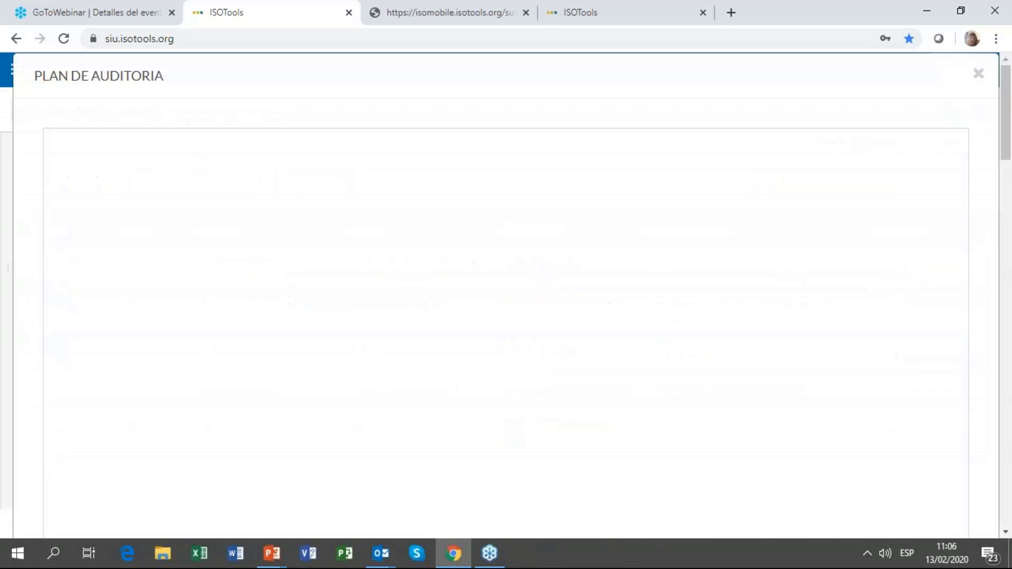
scroll(501, 206, "down", 2)
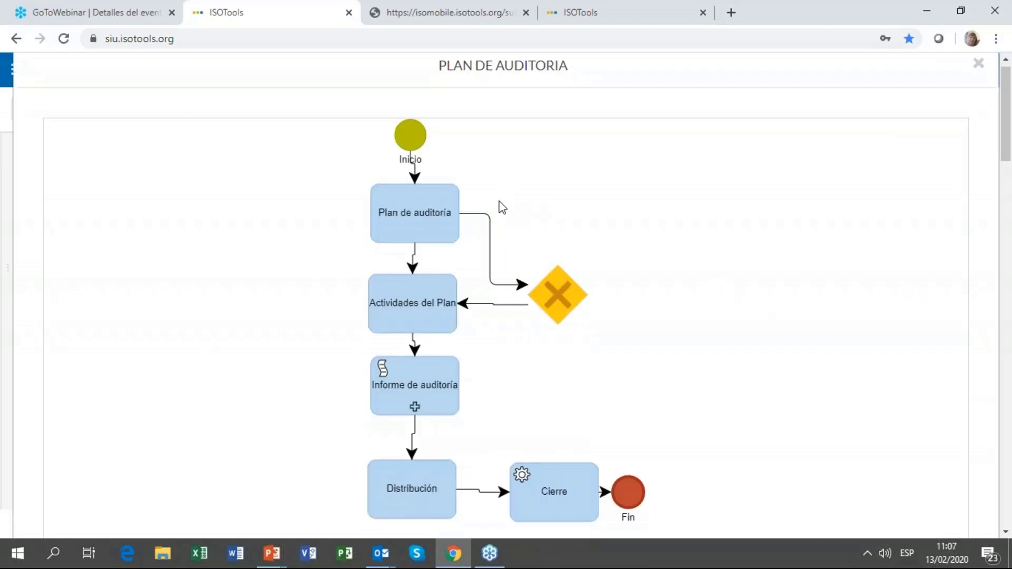
scroll(664, 291, "up", 2)
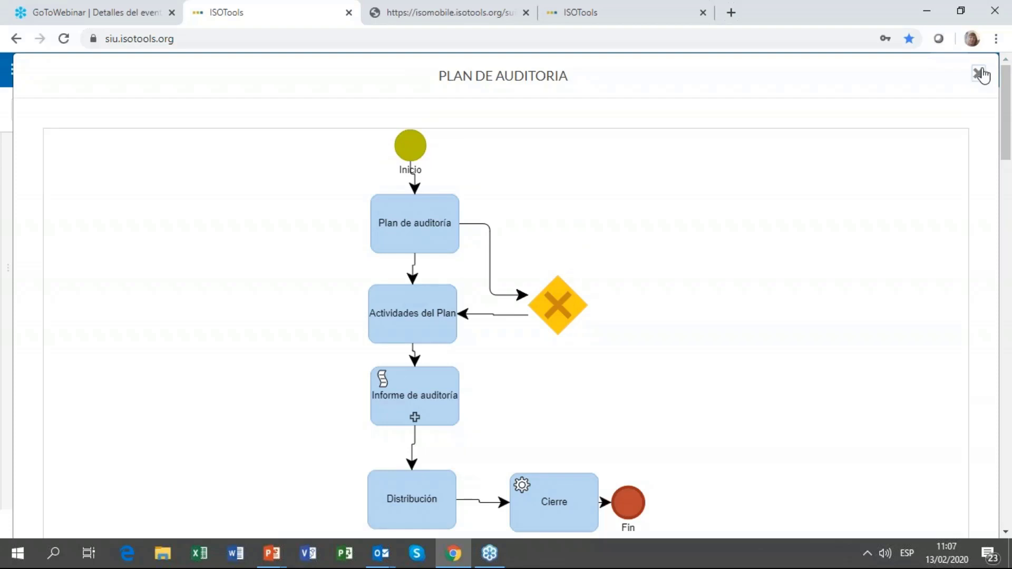
left_click(978, 73)
left_click(246, 274)
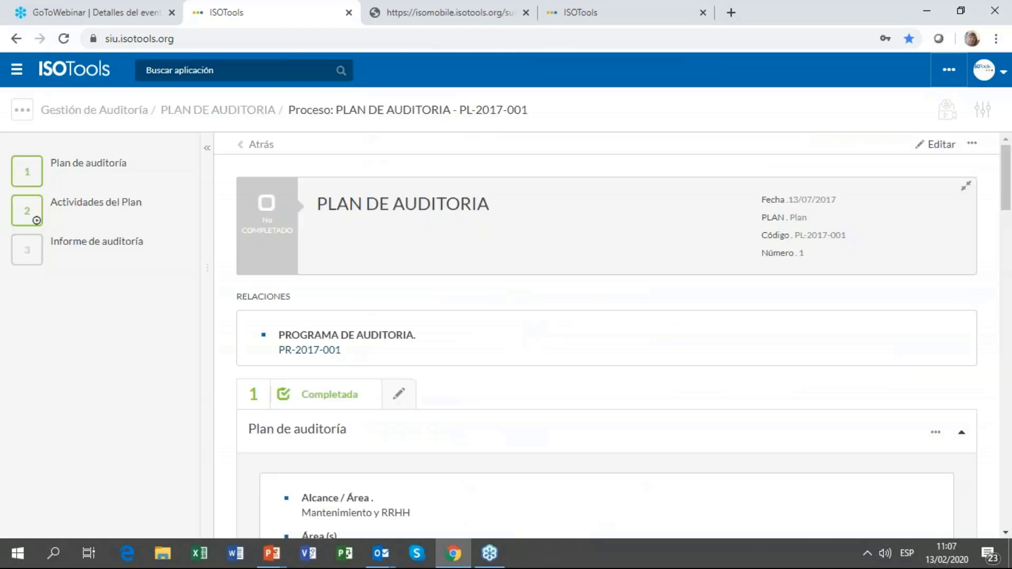
Step: Step through the plan's first two steps down to corrective actions Ge-2017-002 and Co-2017-005
left_click(85, 174)
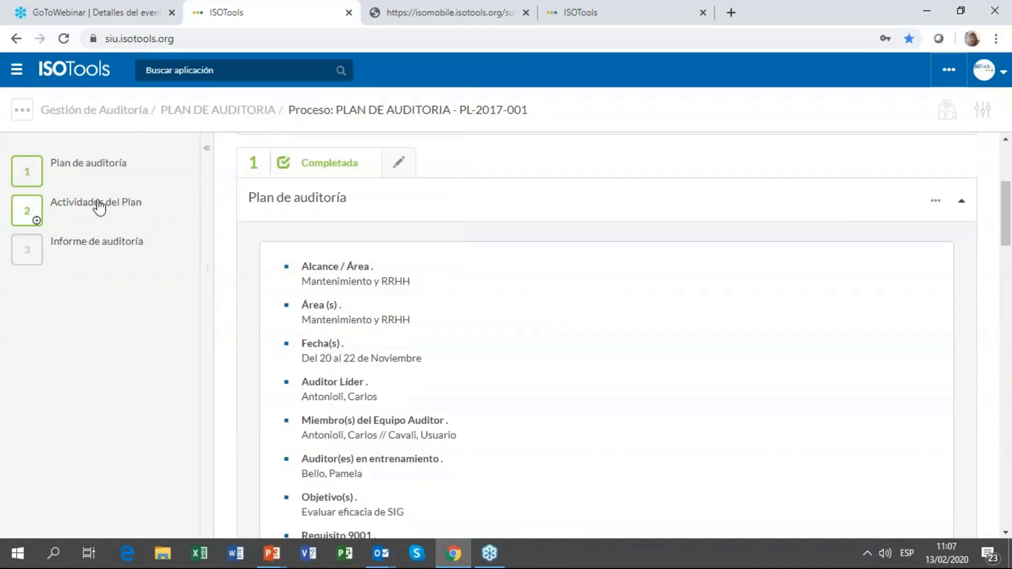
left_click(101, 208)
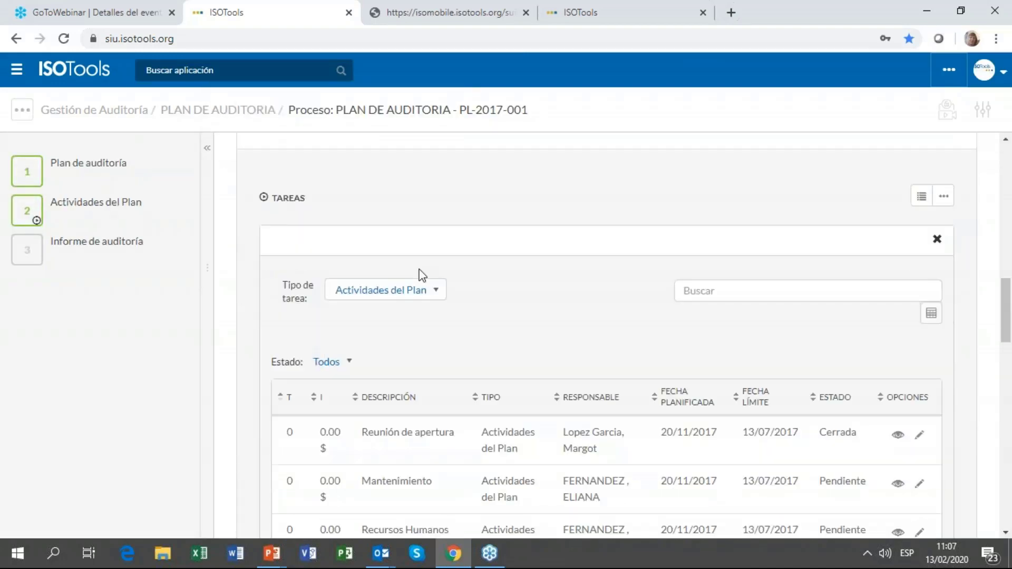
scroll(422, 274, "down", 7)
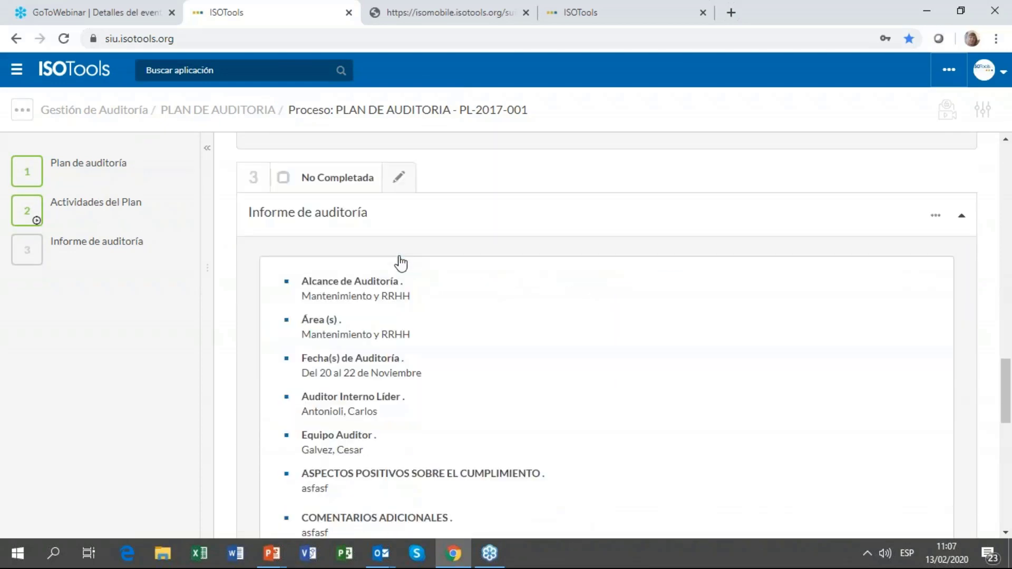
scroll(422, 285, "down", 10)
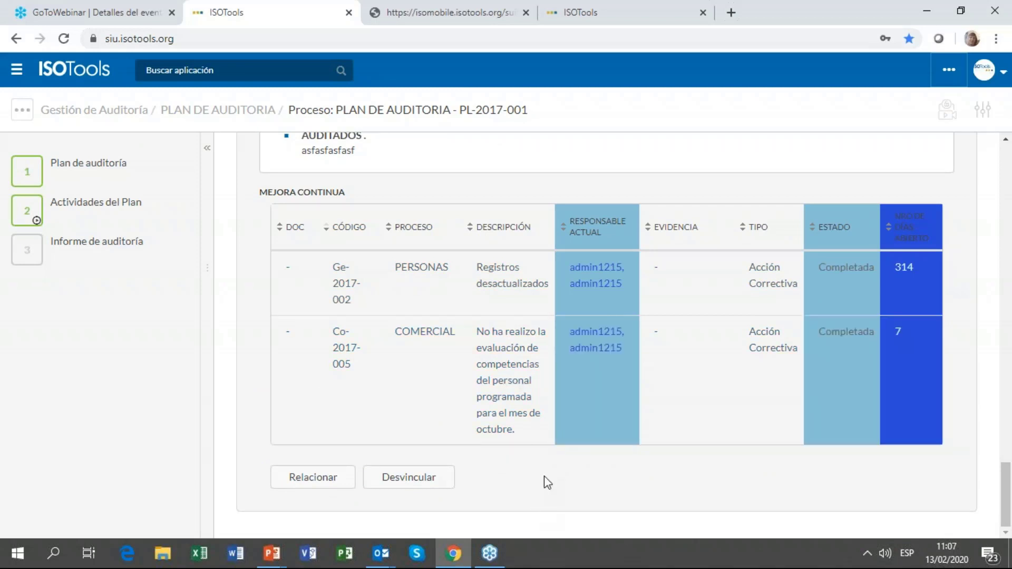
Step: Open the missed staff competency evaluation finding and read through its details
left_click(508, 374)
scroll(445, 373, "down", 8)
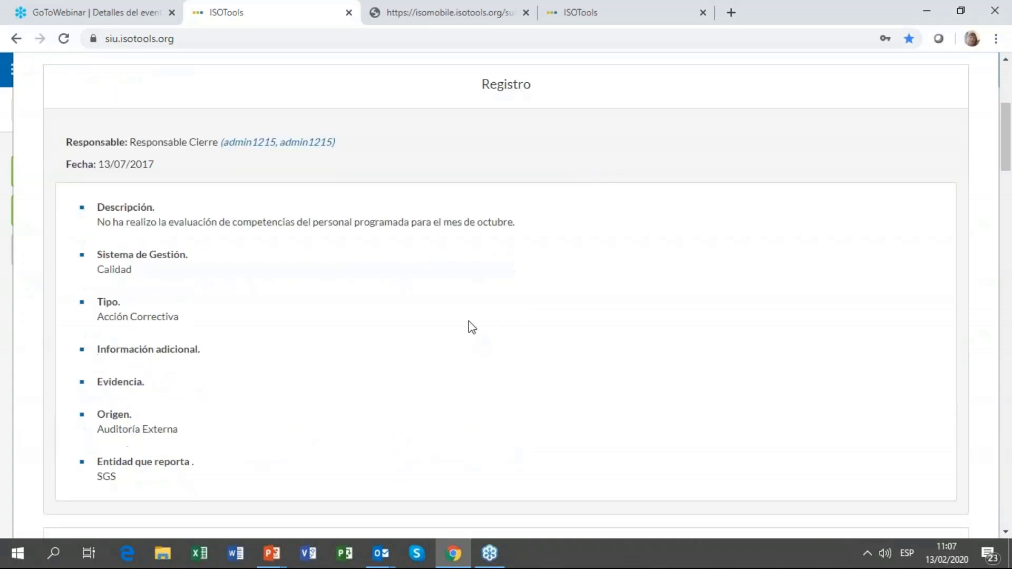
scroll(469, 327, "down", 5)
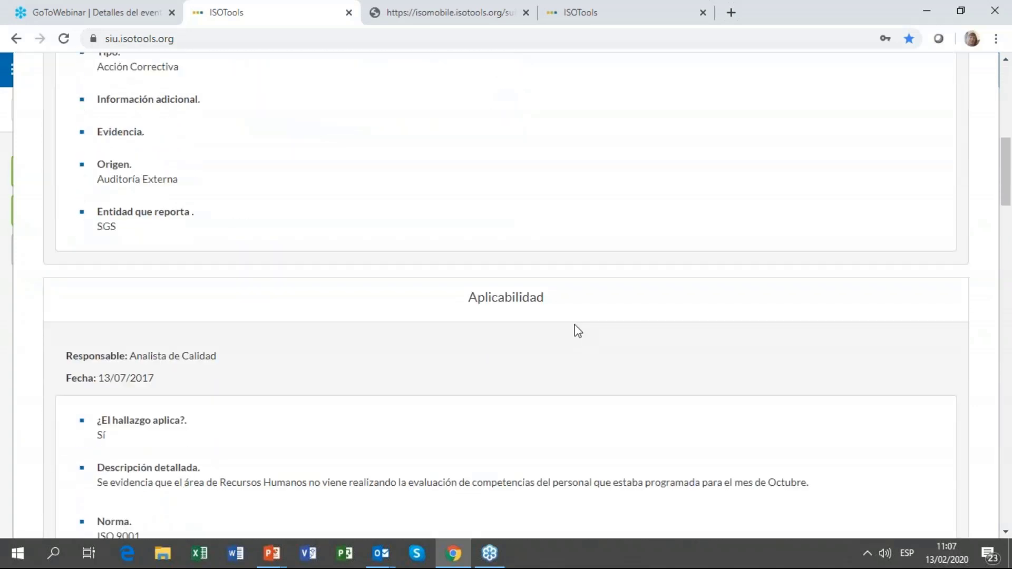
scroll(578, 331, "down", 13)
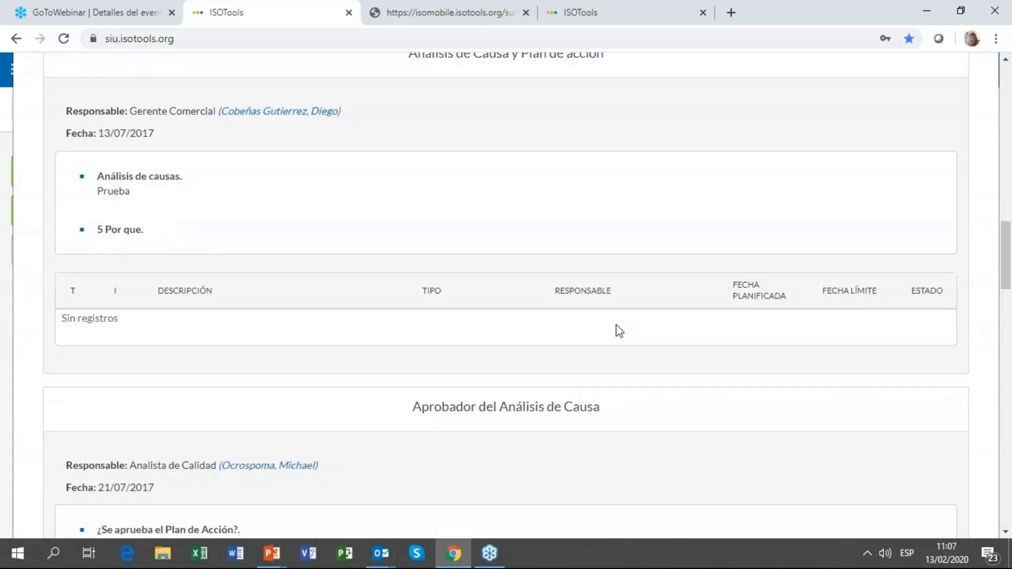
scroll(659, 331, "down", 14)
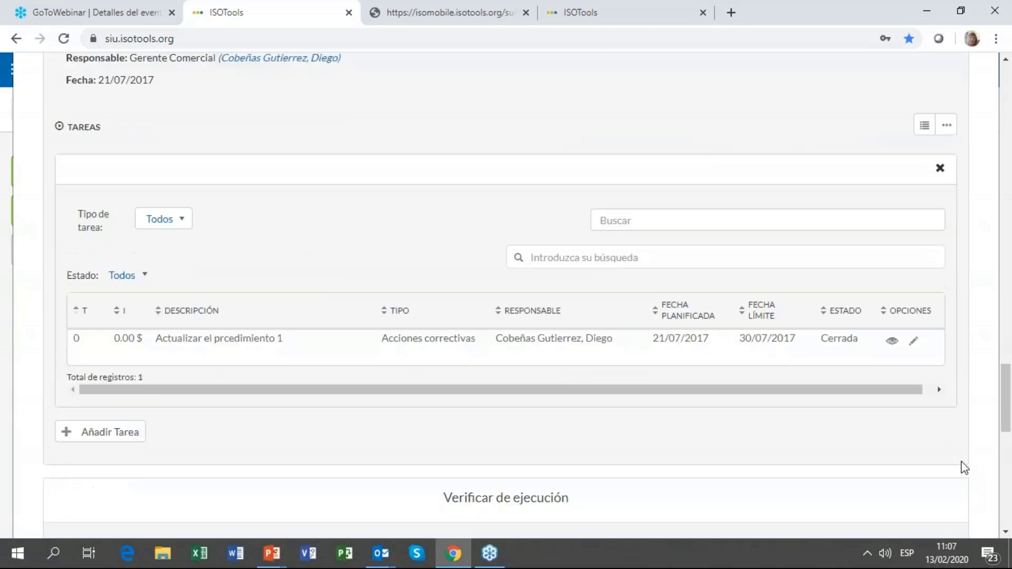
scroll(960, 464, "down", 12)
Step: Go to its full Mejora Continua record Co-2017-005 and review its completed steps
left_click(919, 510)
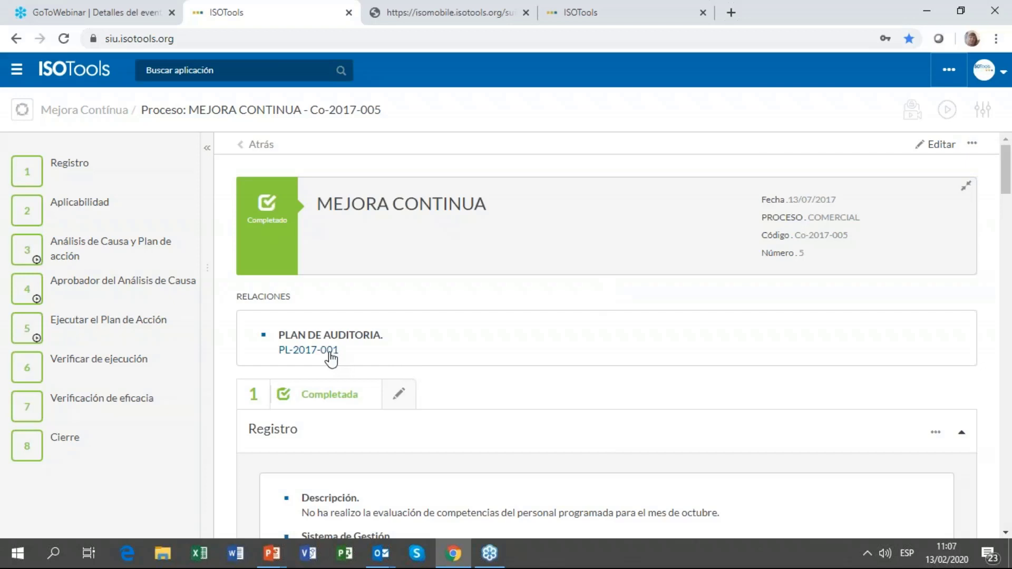
mouse_move(71, 159)
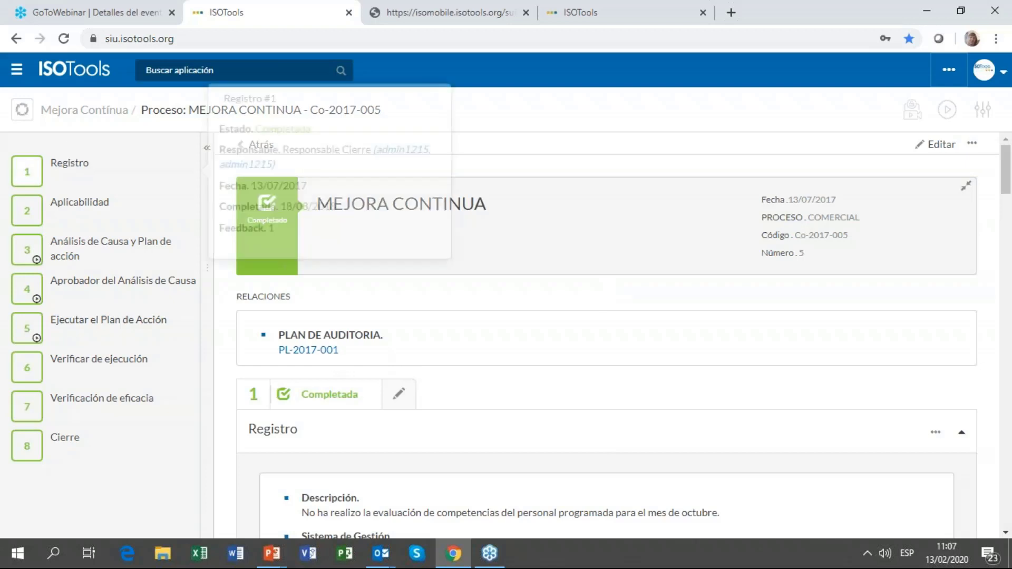
scroll(82, 190, "down", 1)
scroll(82, 190, "down", 10)
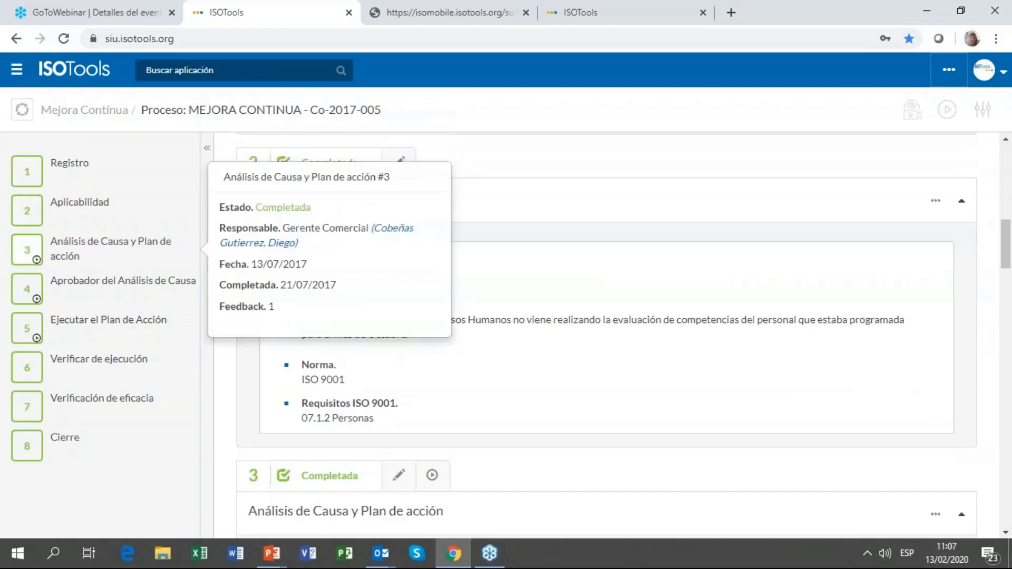
scroll(125, 296, "down", 10)
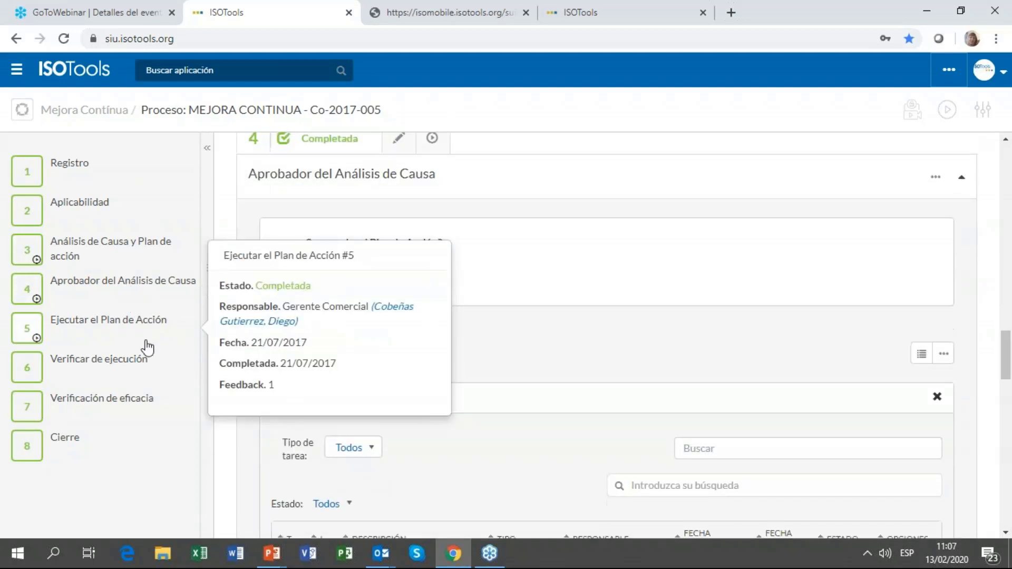
scroll(140, 363, "down", 10)
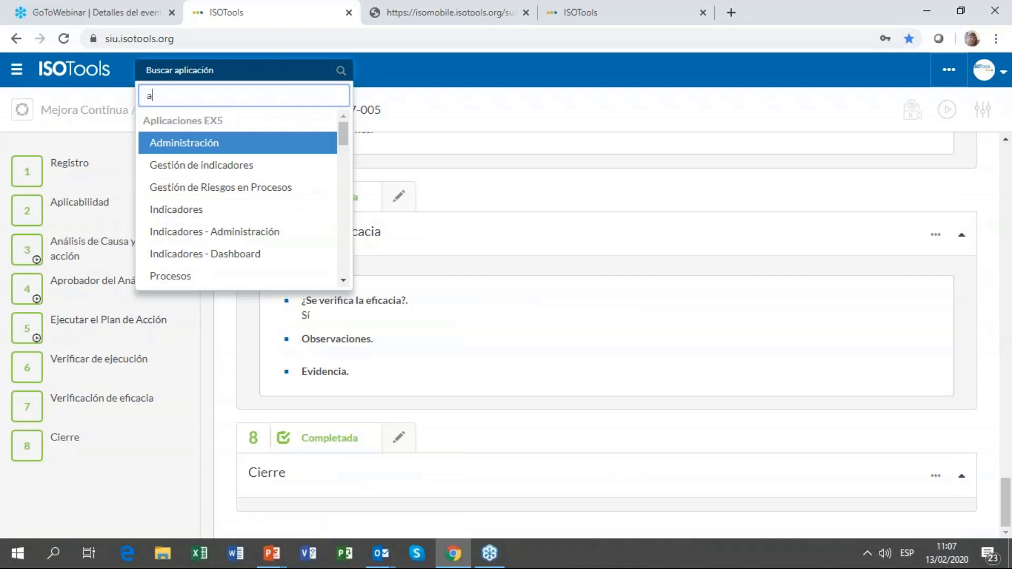
Step: Open Agenda de Actividades via 'gend' and list the organisation's 354 overdue pending tasks
type("genda")
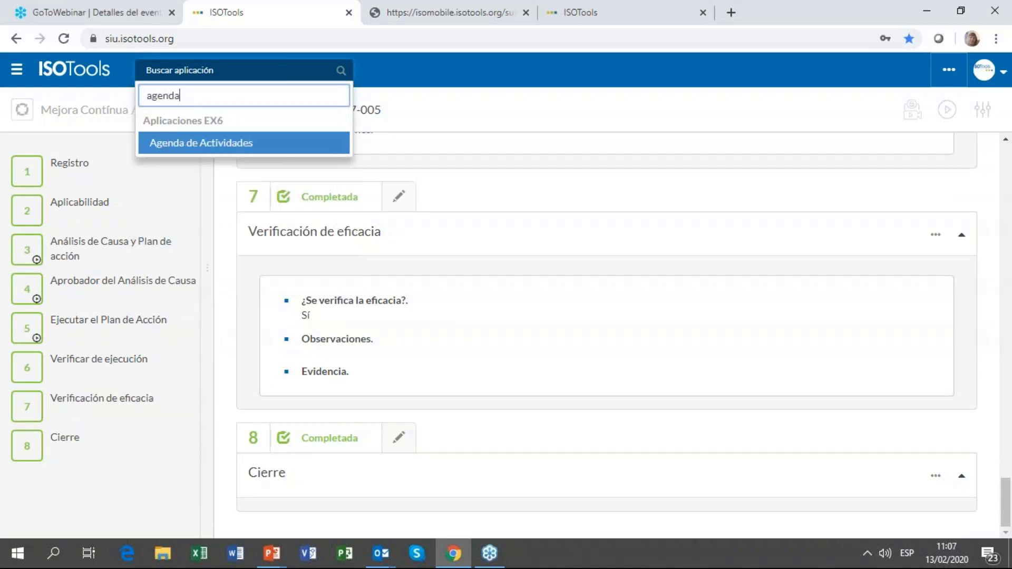
key("Return")
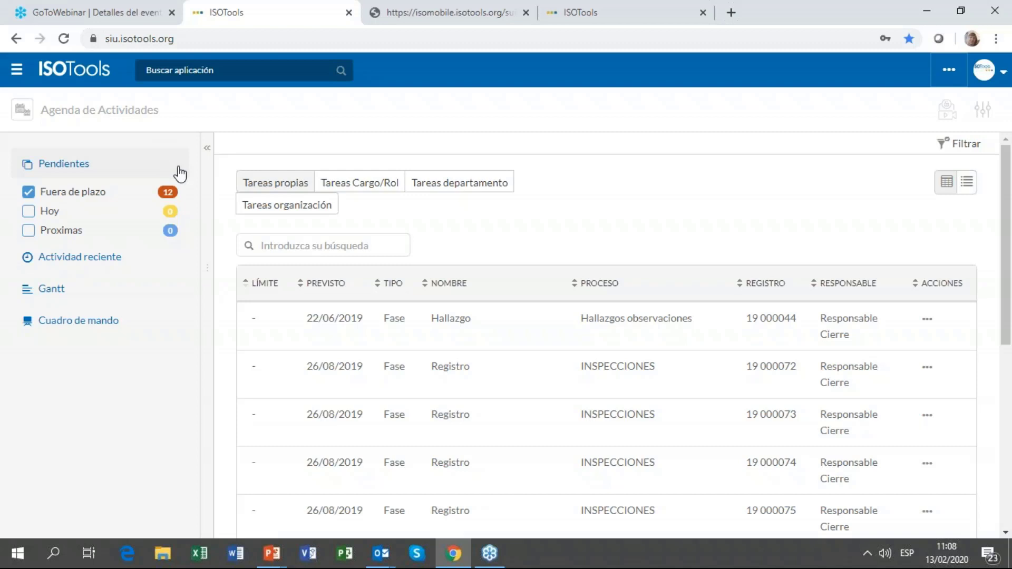
left_click(305, 209)
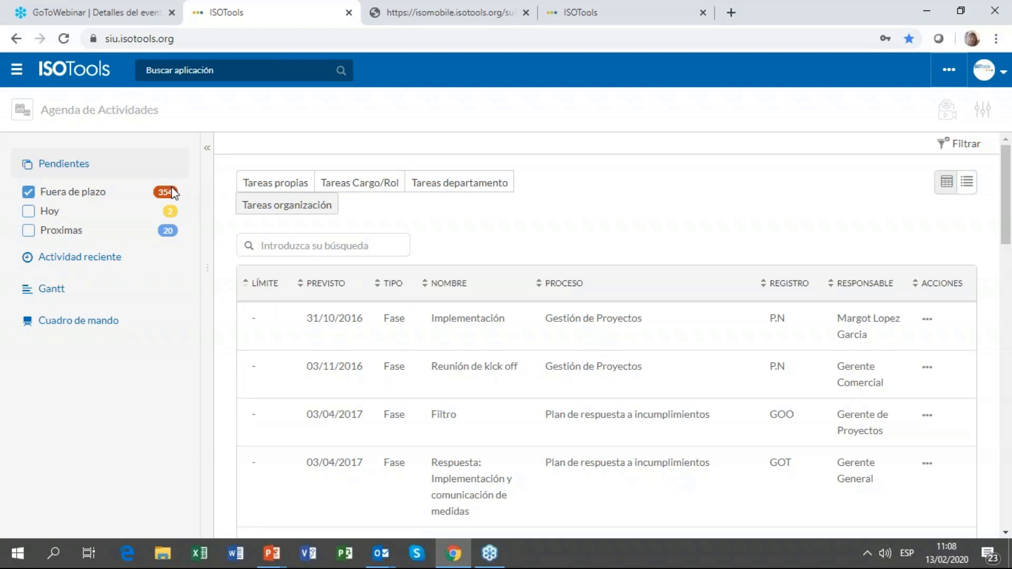
scroll(599, 350, "down", 15)
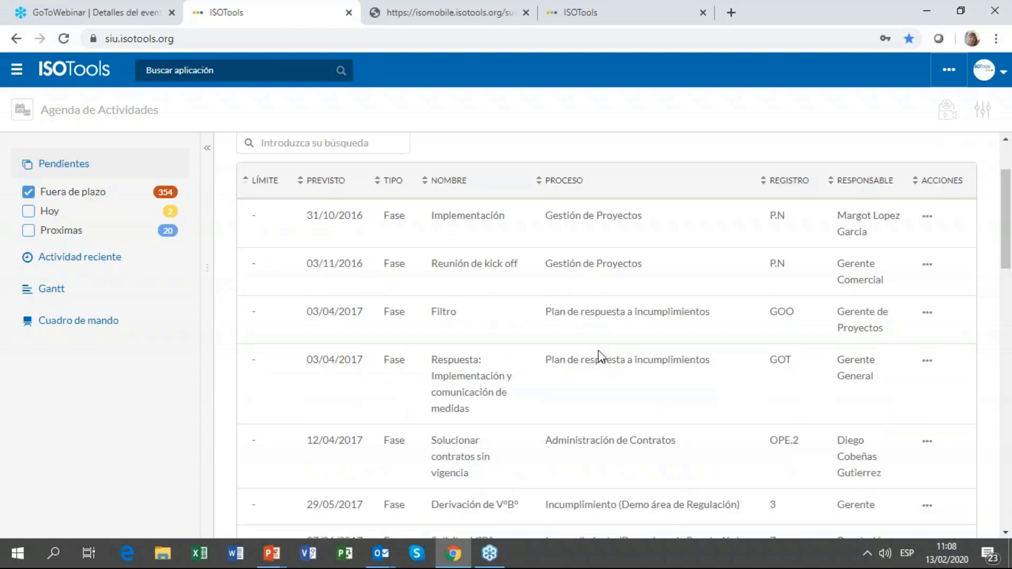
scroll(696, 372, "up", 12)
scroll(825, 274, "up", 3)
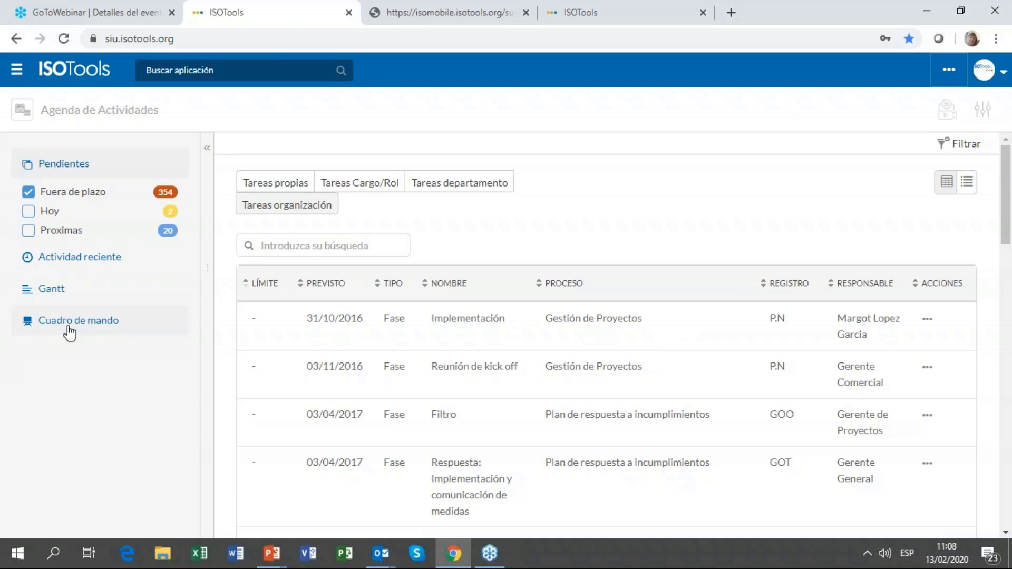
left_click(69, 332)
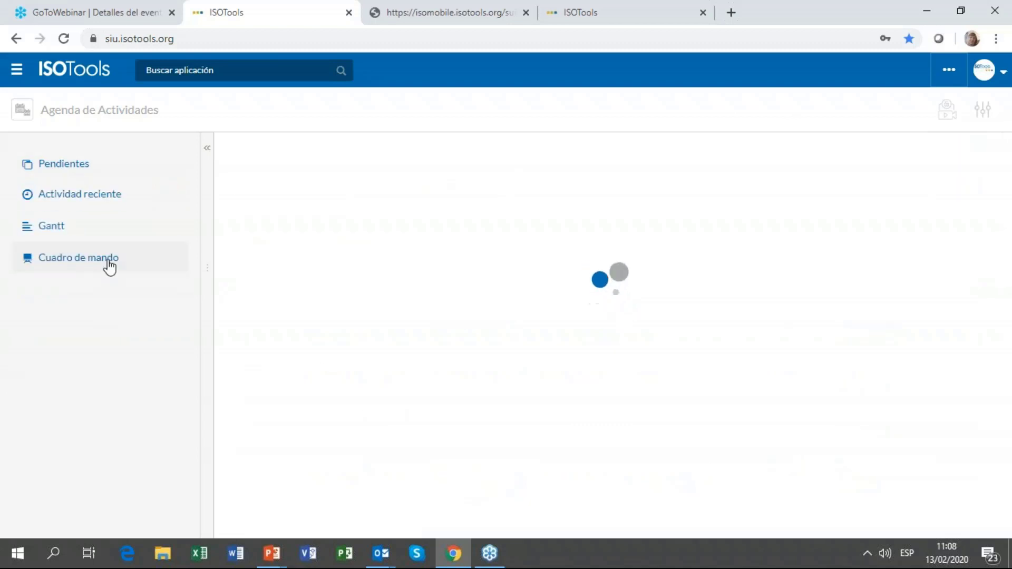
Step: Show the Tareas organización dashboard and expand the pending activities per user chart
scroll(397, 384, "down", 10)
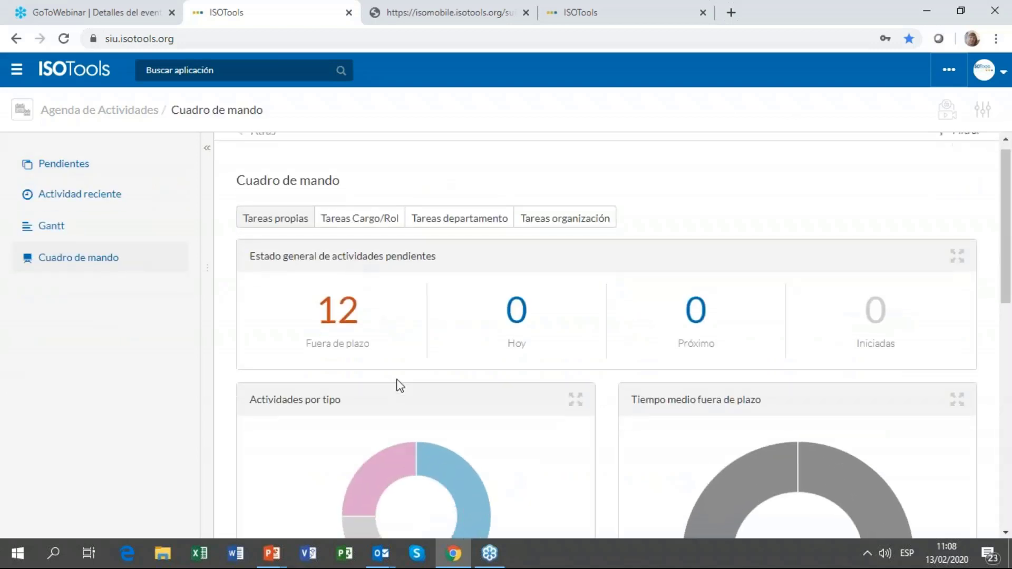
scroll(422, 400, "down", 3)
scroll(580, 296, "up", 12)
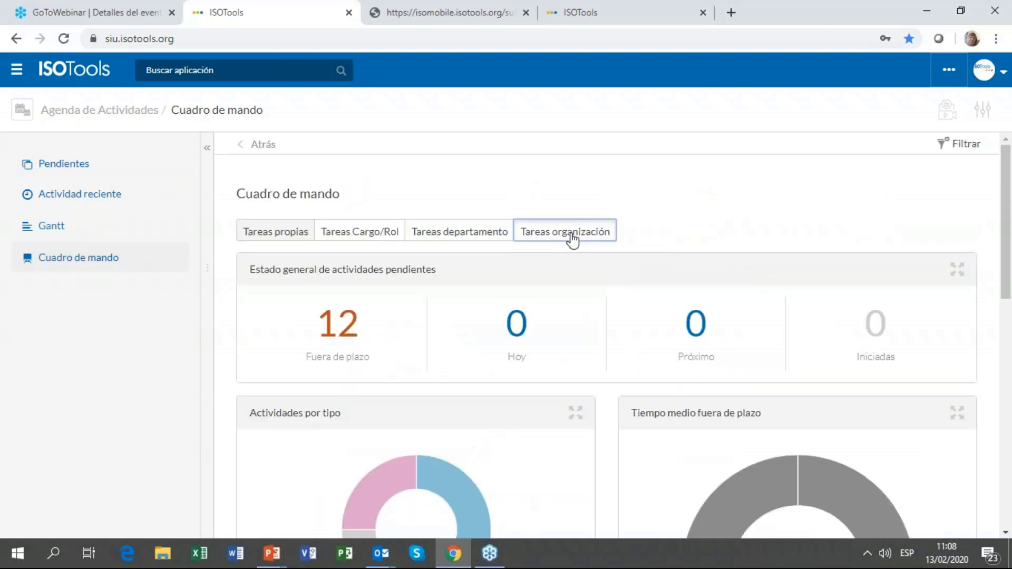
left_click(571, 231)
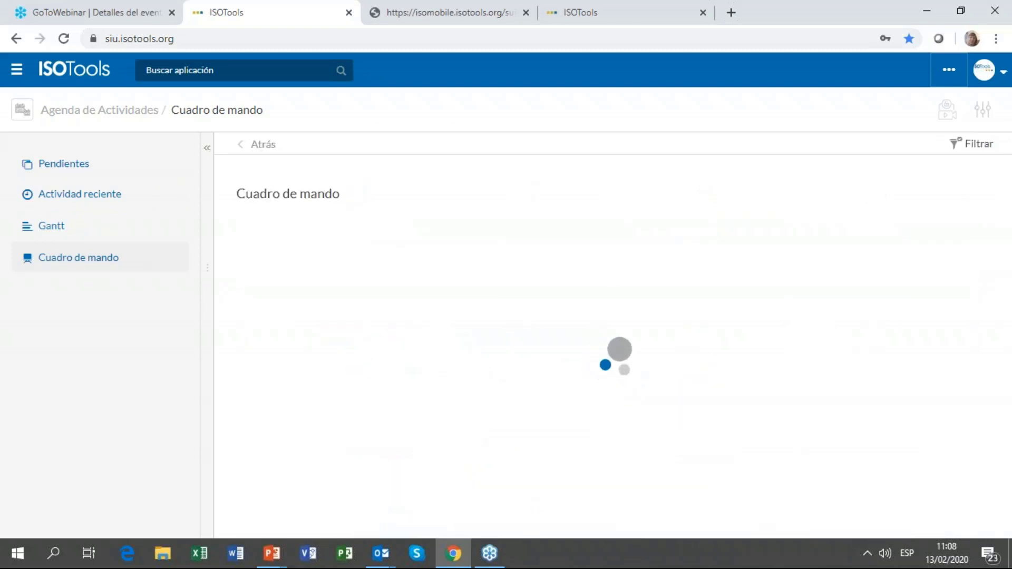
scroll(569, 258, "down", 7)
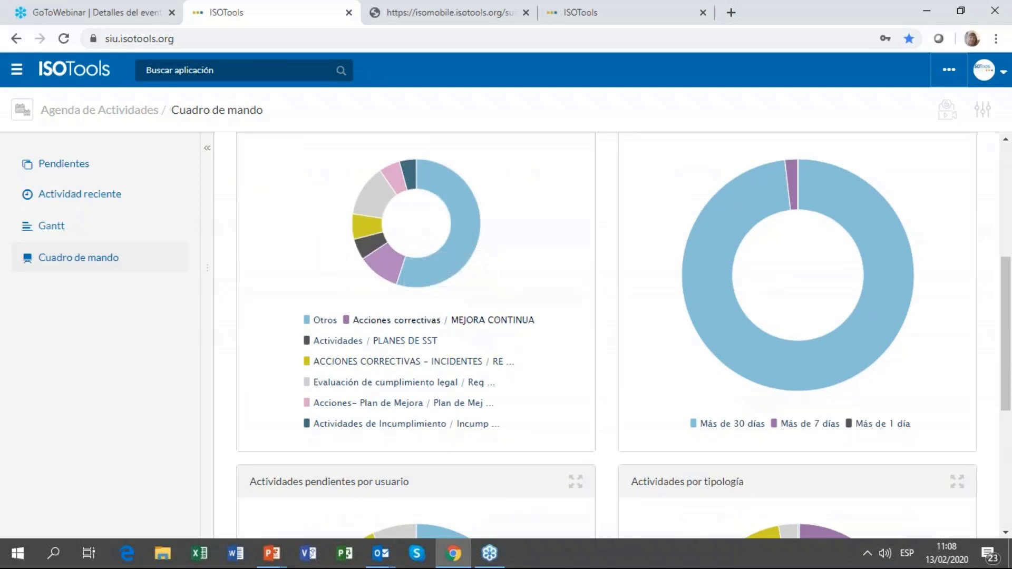
scroll(506, 323, "down", 5)
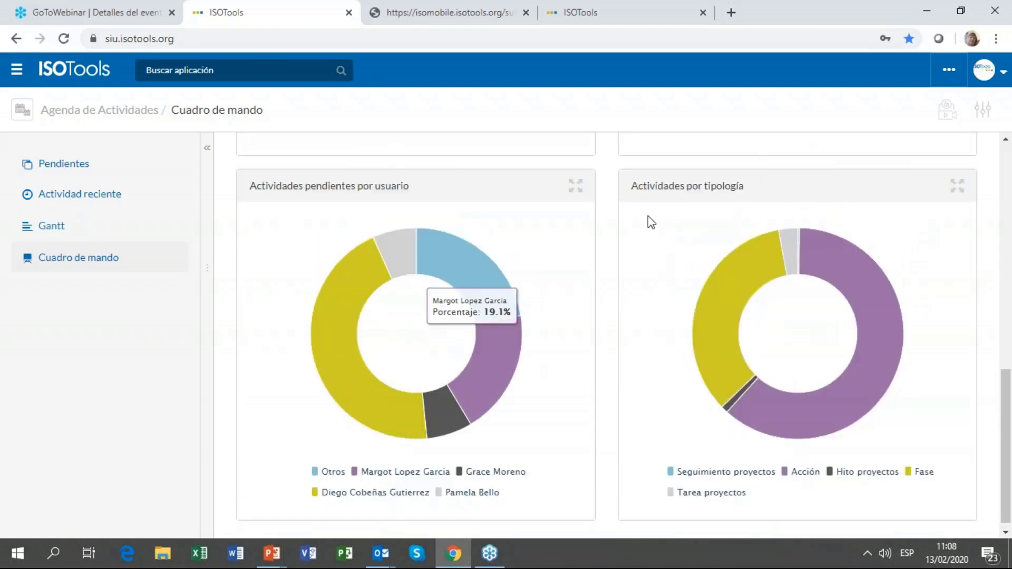
left_click(575, 186)
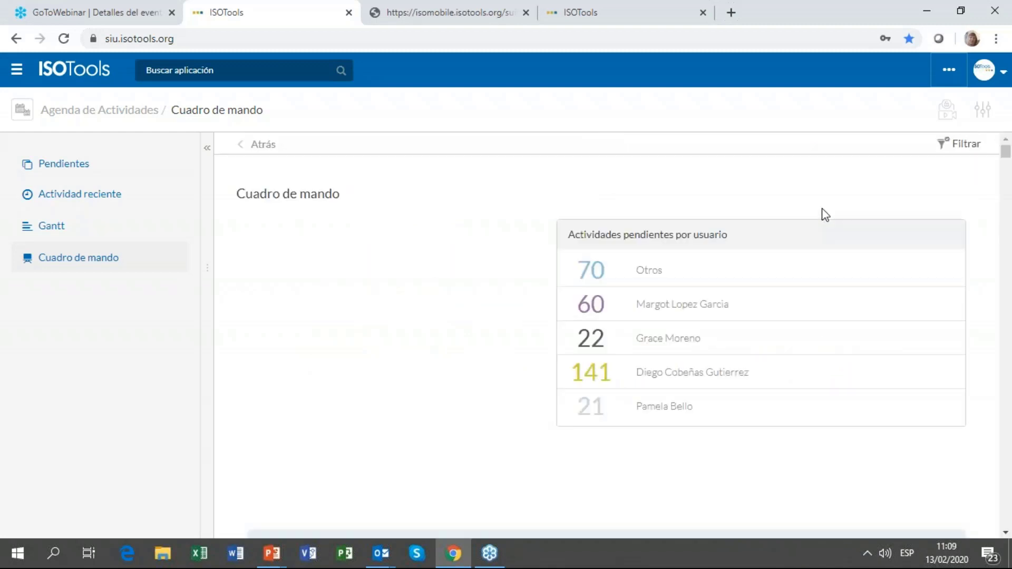
scroll(749, 293, "down", 3)
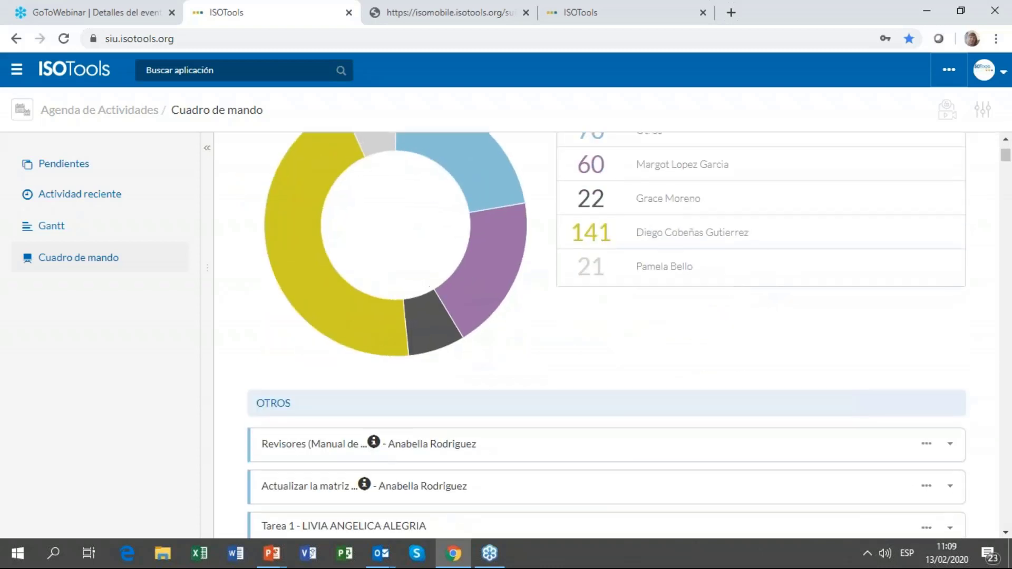
scroll(659, 413, "up", 3)
Step: Show one user's pending task list and check the actions available for their first task
left_click(660, 412)
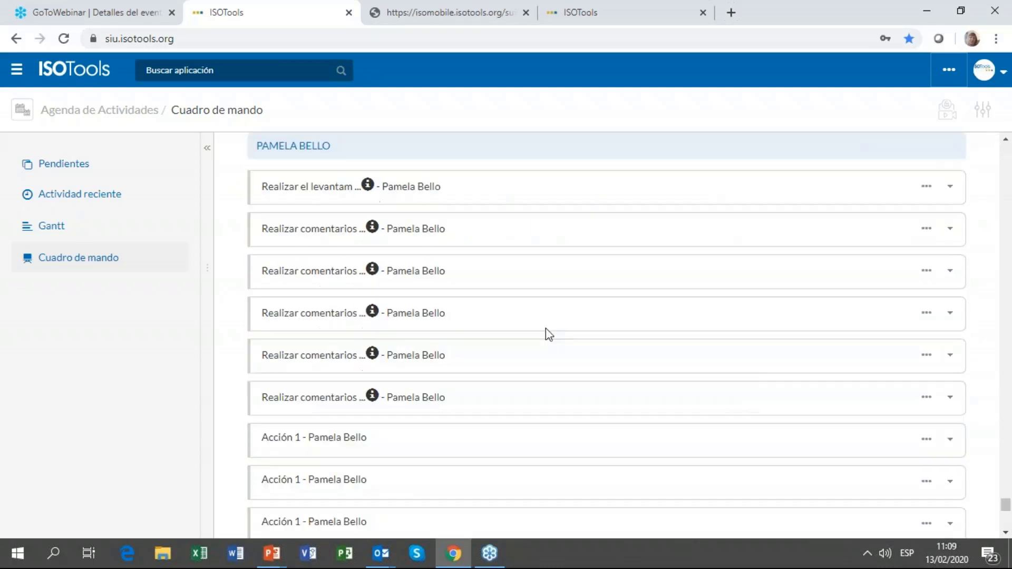
scroll(365, 214, "down", 6)
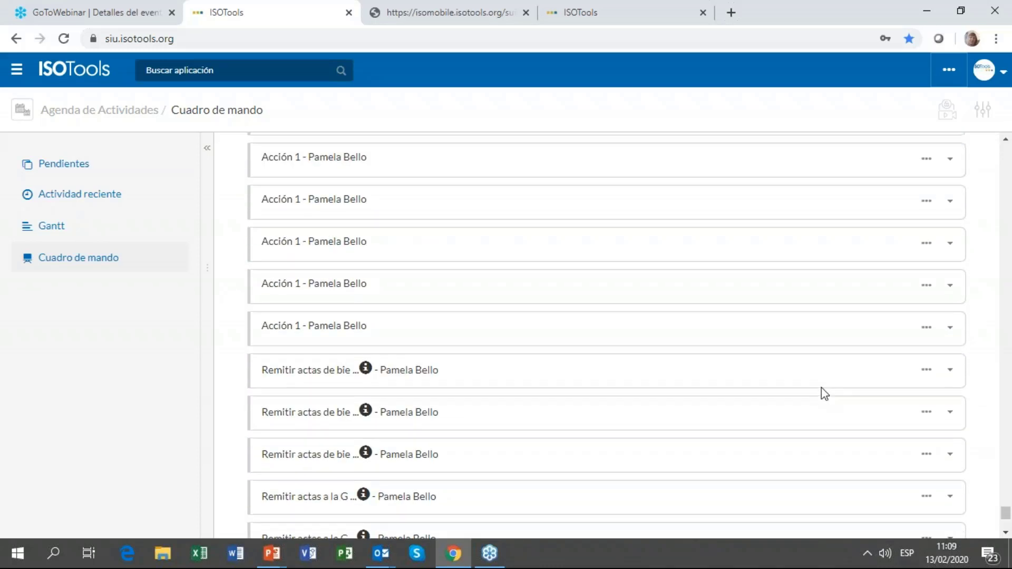
scroll(828, 393, "up", 7)
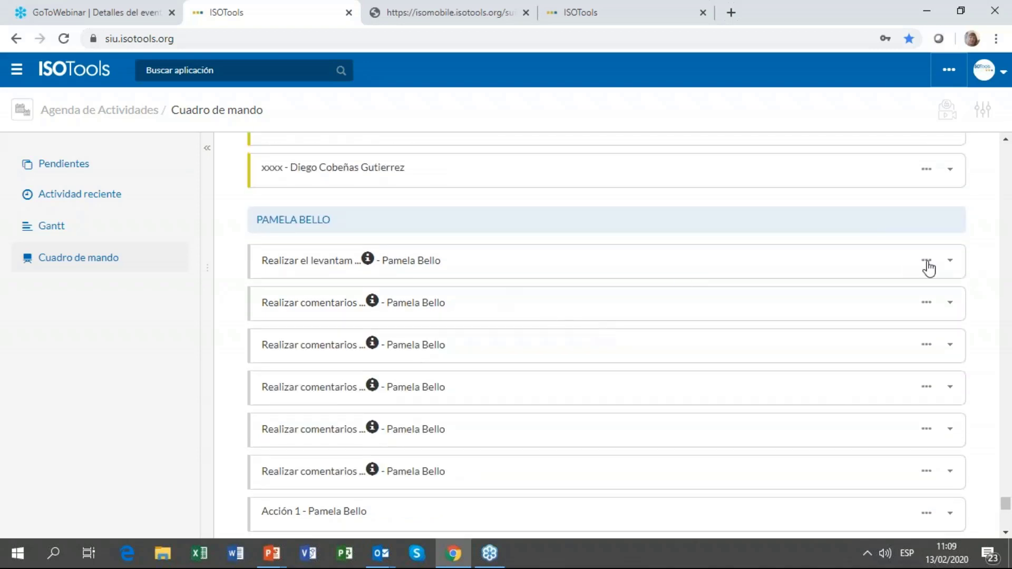
left_click(926, 260)
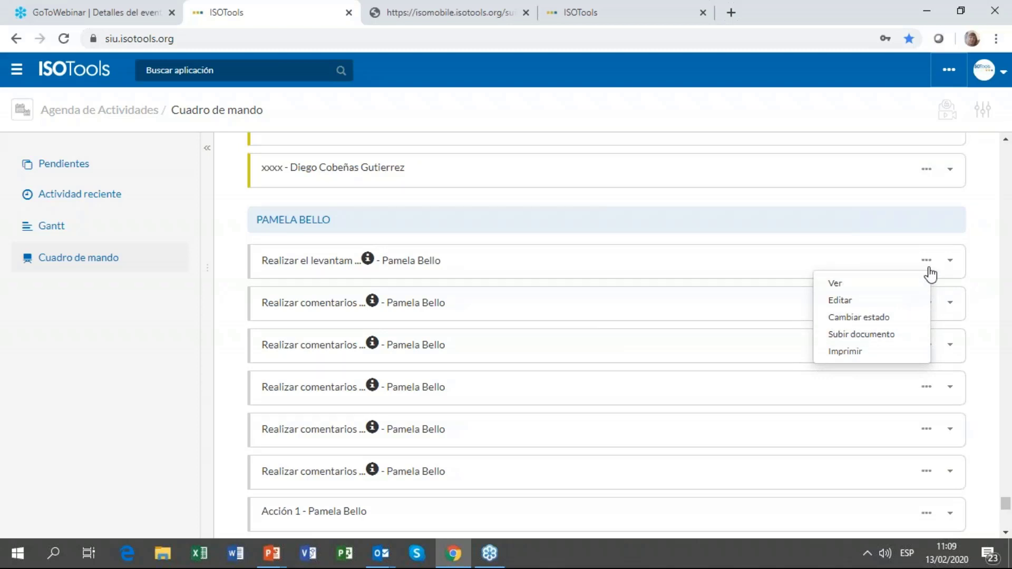
left_click(929, 268)
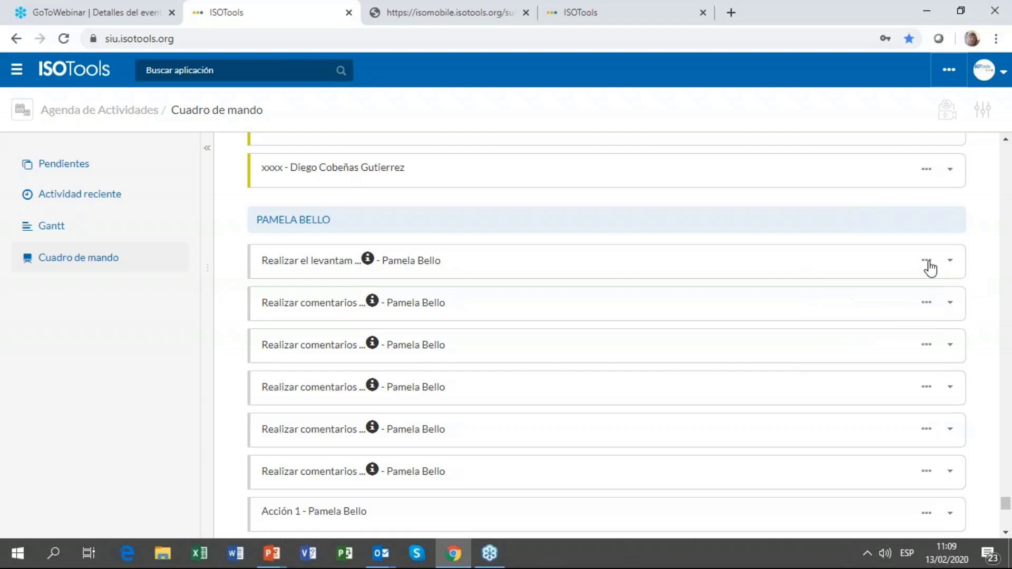
Step: Open the Personas application via the 'pers' application search
left_click(208, 71)
type("perso")
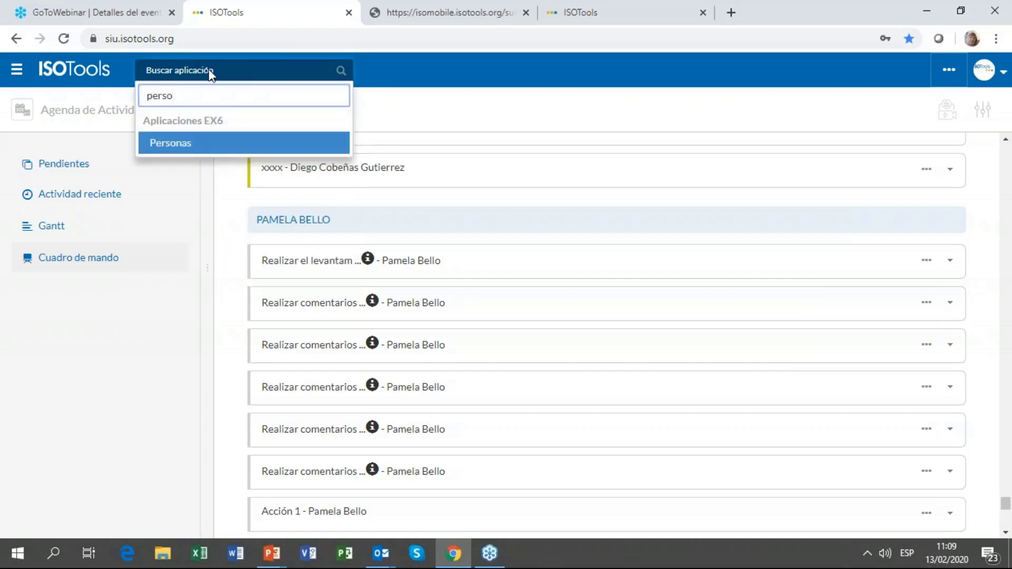
key("Return")
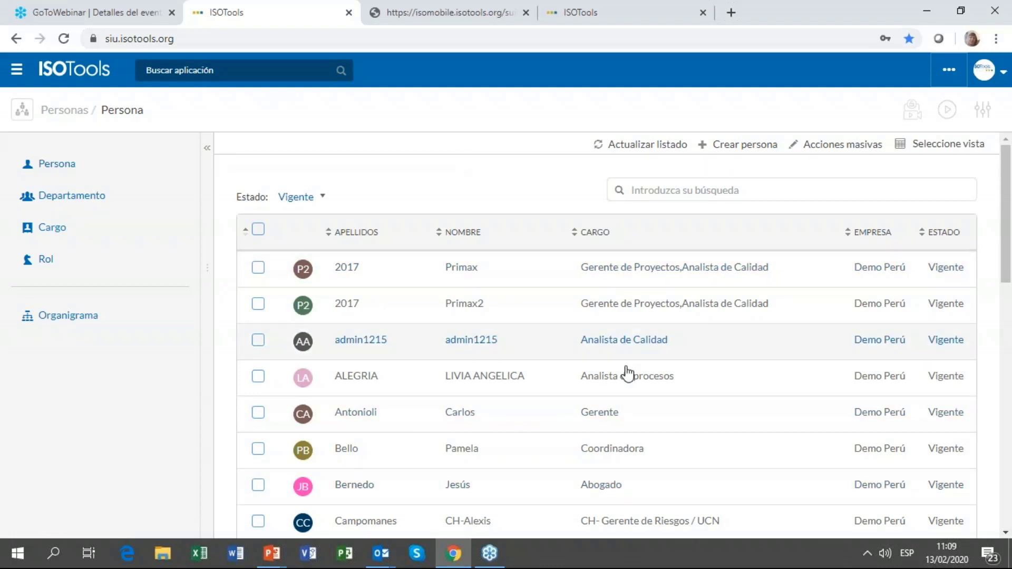
scroll(648, 406, "down", 4)
scroll(665, 438, "up", 4)
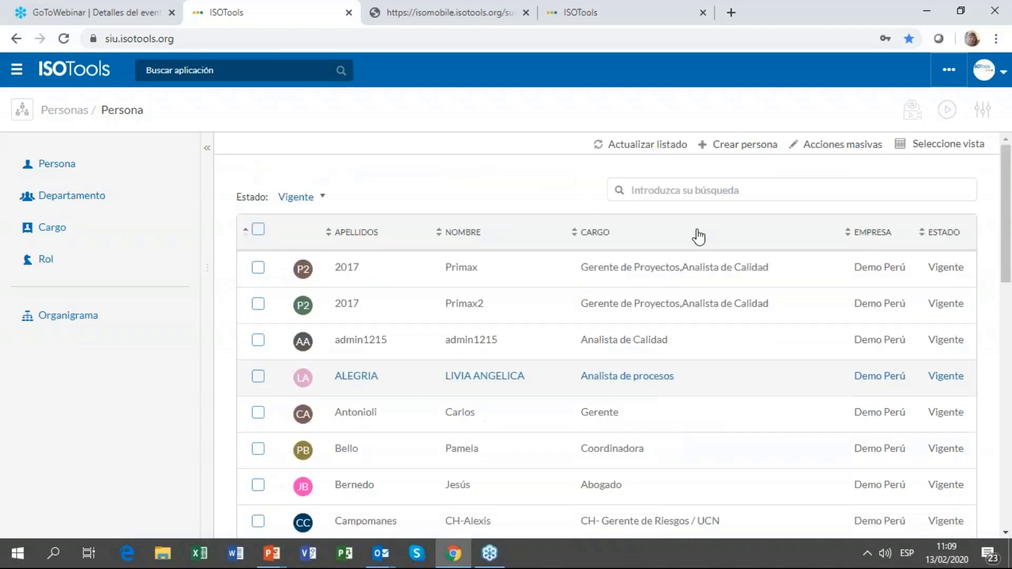
Step: Filter the people list by surname and open the Gerente Comercial's record to its tools
left_click(722, 188)
type("cobeñ")
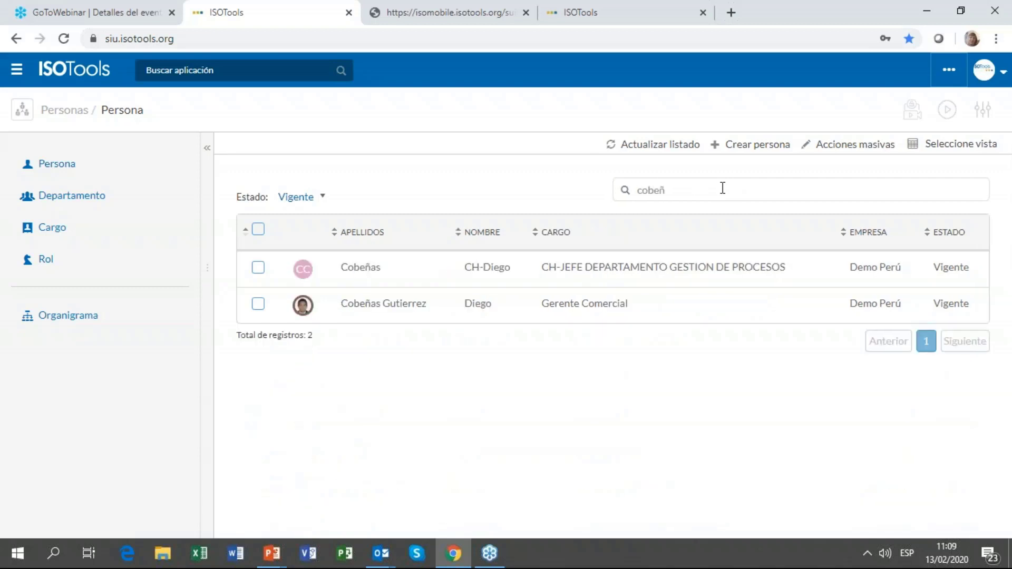
left_click(613, 309)
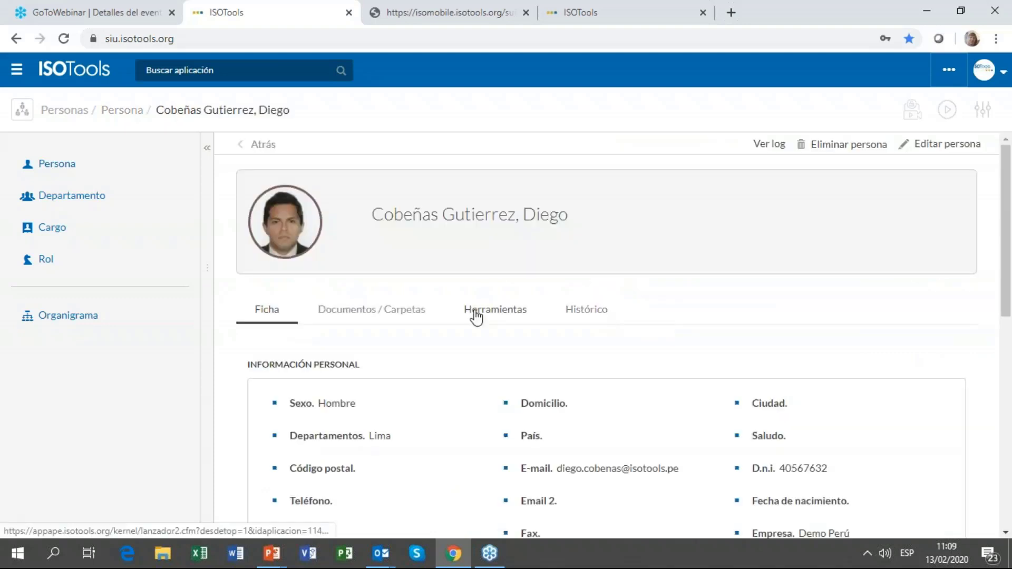
left_click(476, 314)
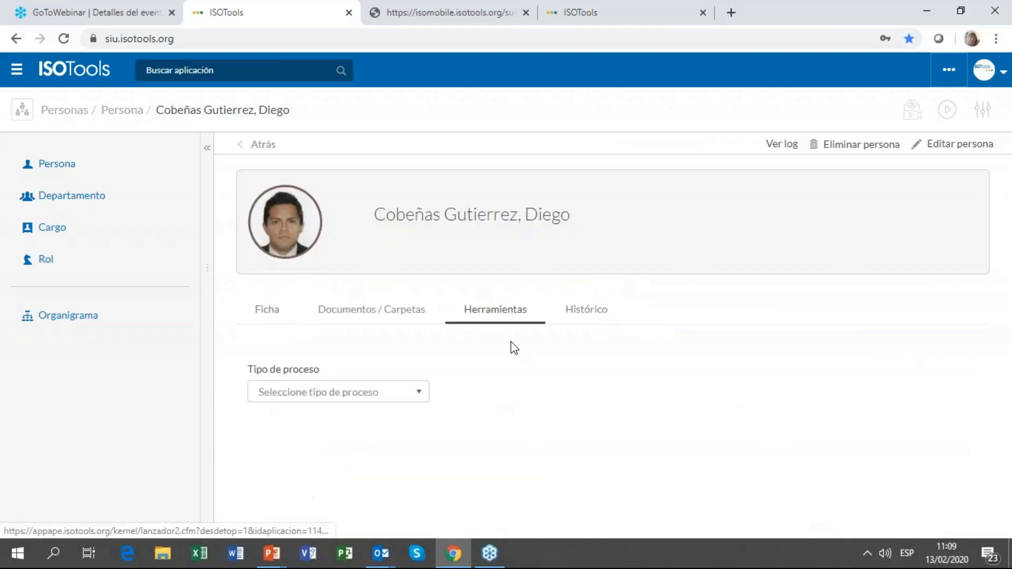
Step: Look through the person's CAPACITACIONES and then EPPs process-type tools
left_click(401, 396)
scroll(510, 457, "down", 1)
left_click(341, 460)
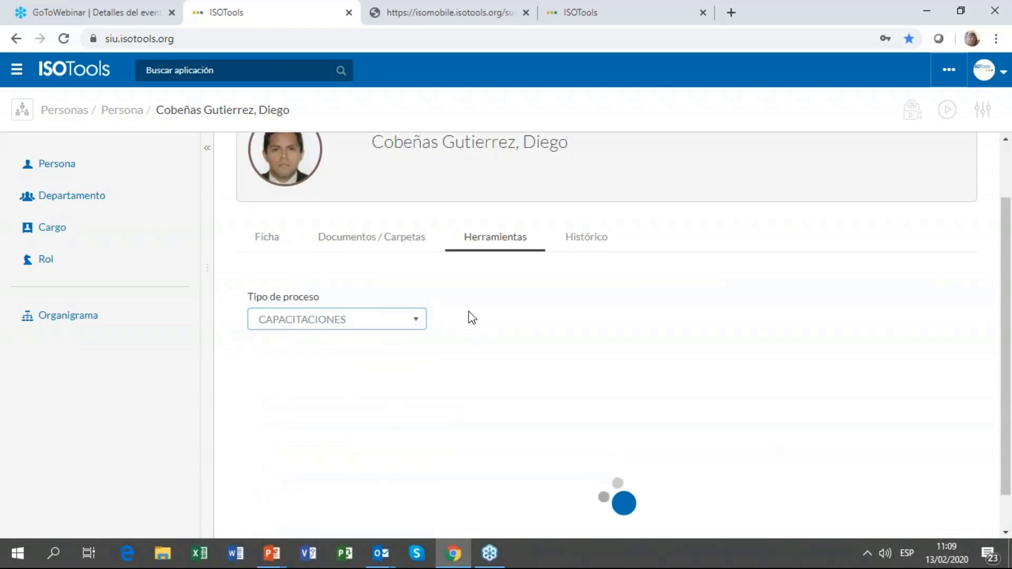
scroll(485, 311, "down", 1)
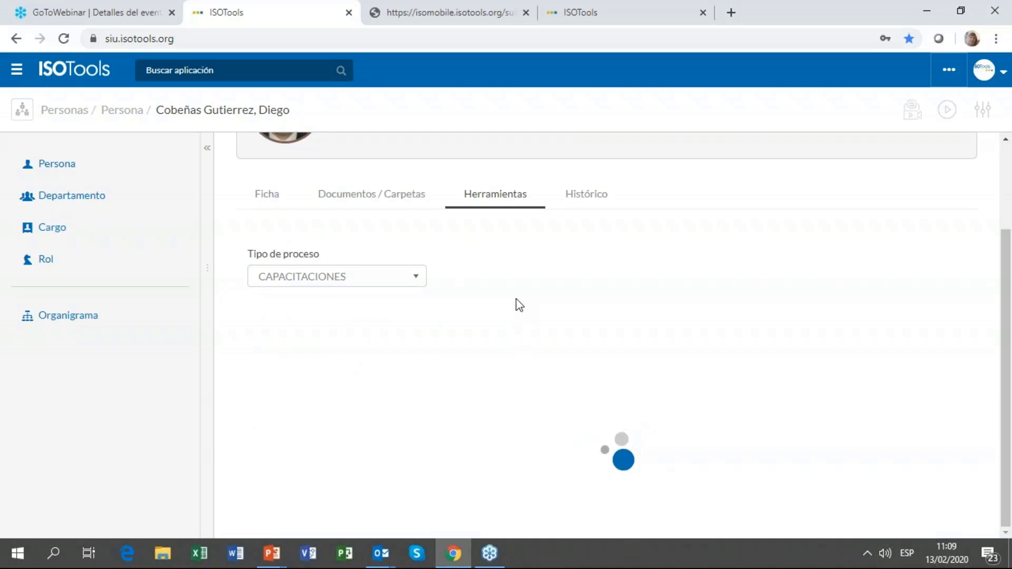
scroll(527, 317, "down", 4)
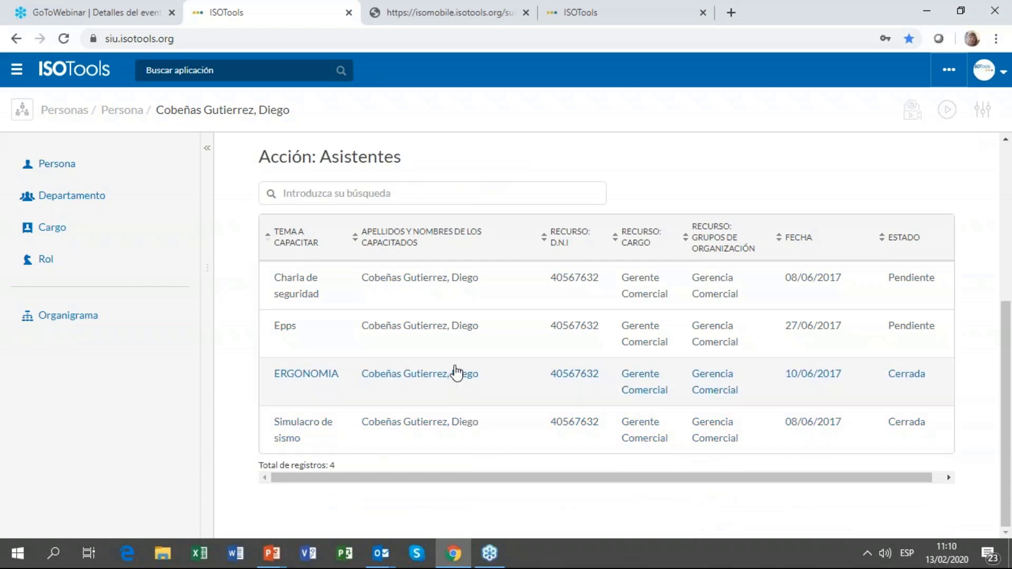
scroll(454, 372, "up", 3)
left_click(336, 259)
left_click(305, 422)
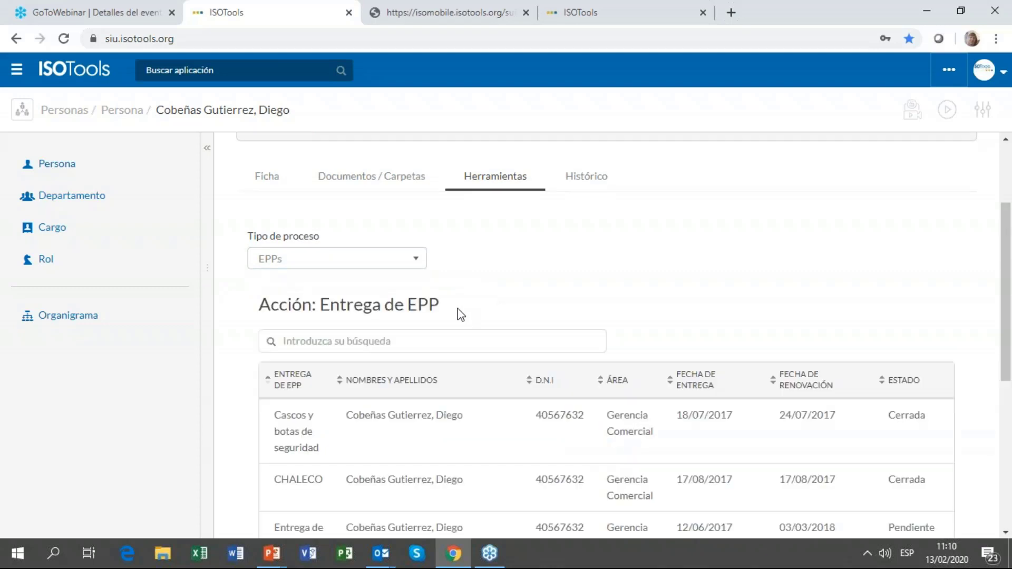
scroll(388, 383, "down", 5)
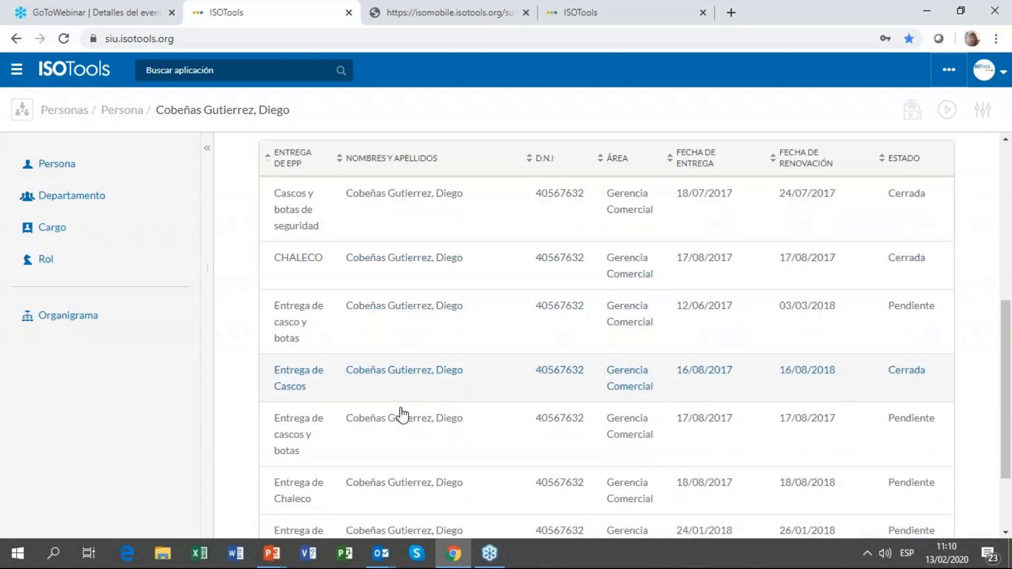
scroll(358, 149, "up", 3)
Step: Switch to VIGILANCIA MÉDICA and preview the occupational medical exam action
left_click(358, 149)
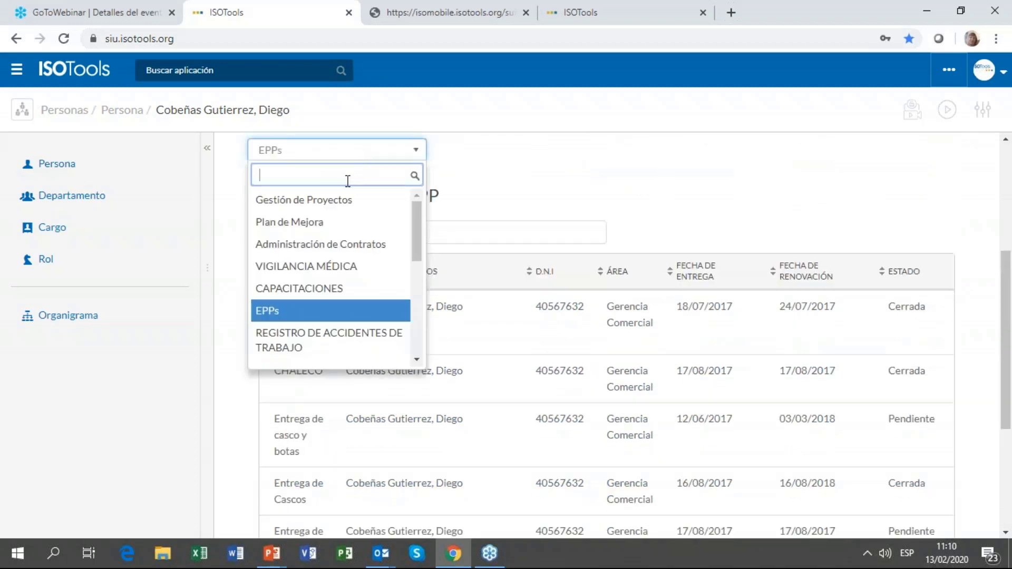
left_click(325, 267)
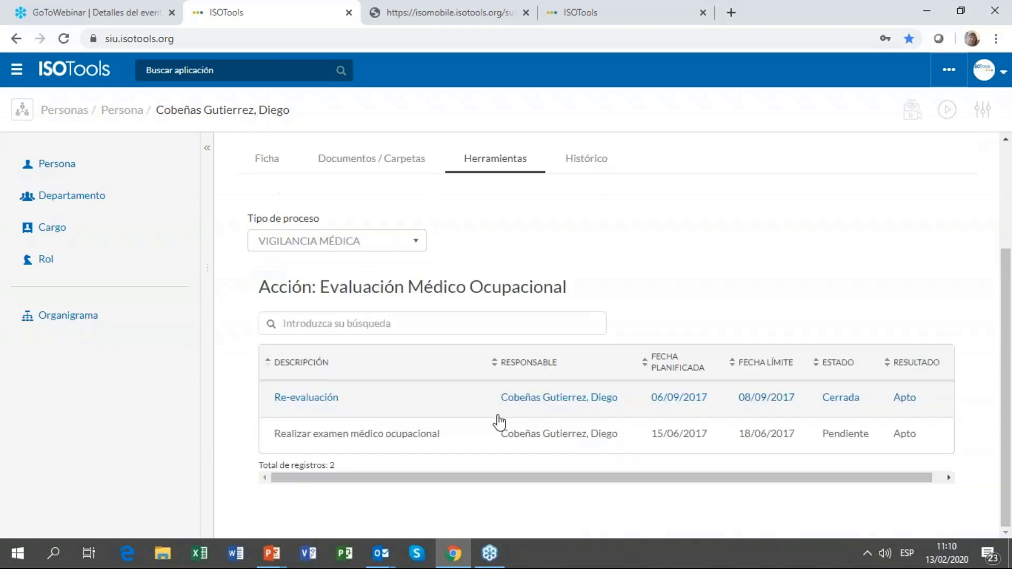
left_click(677, 440)
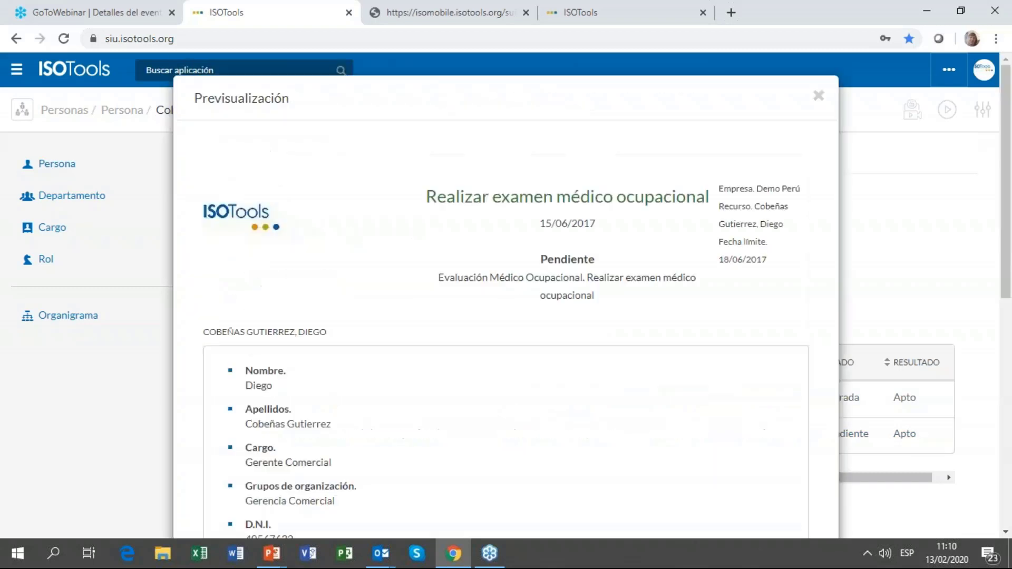
scroll(609, 226, "down", 9)
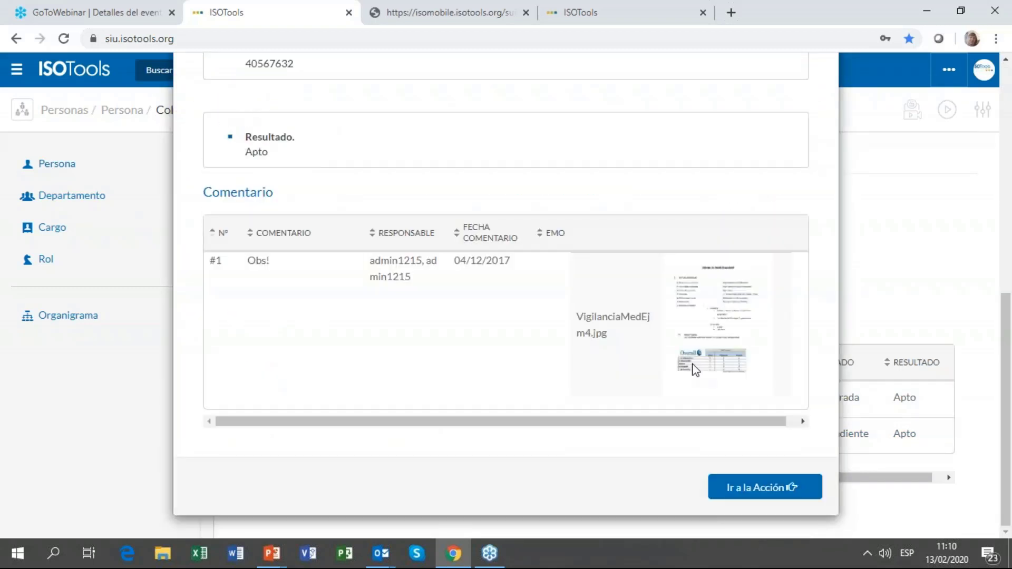
scroll(754, 374, "up", 10)
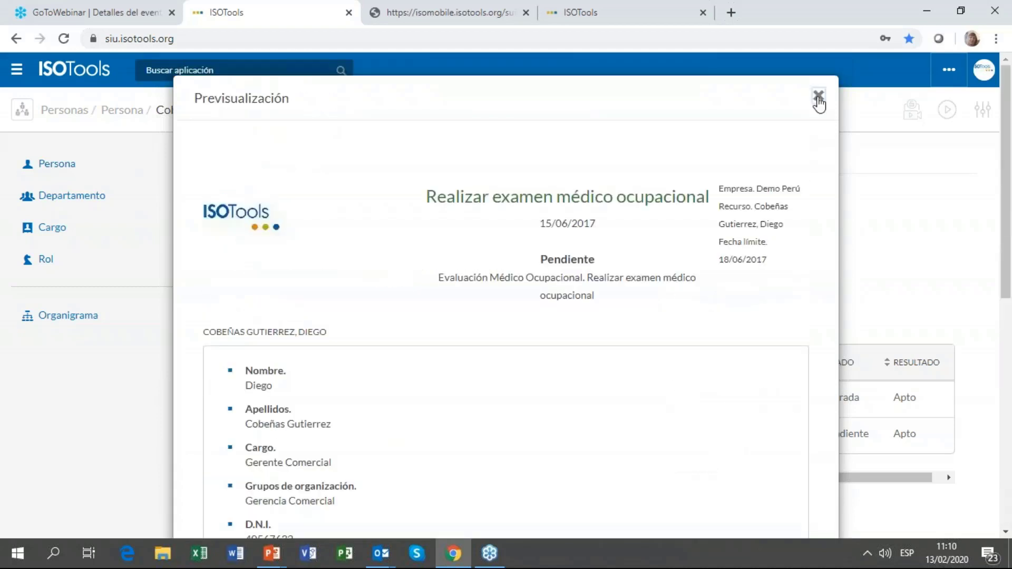
left_click(818, 97)
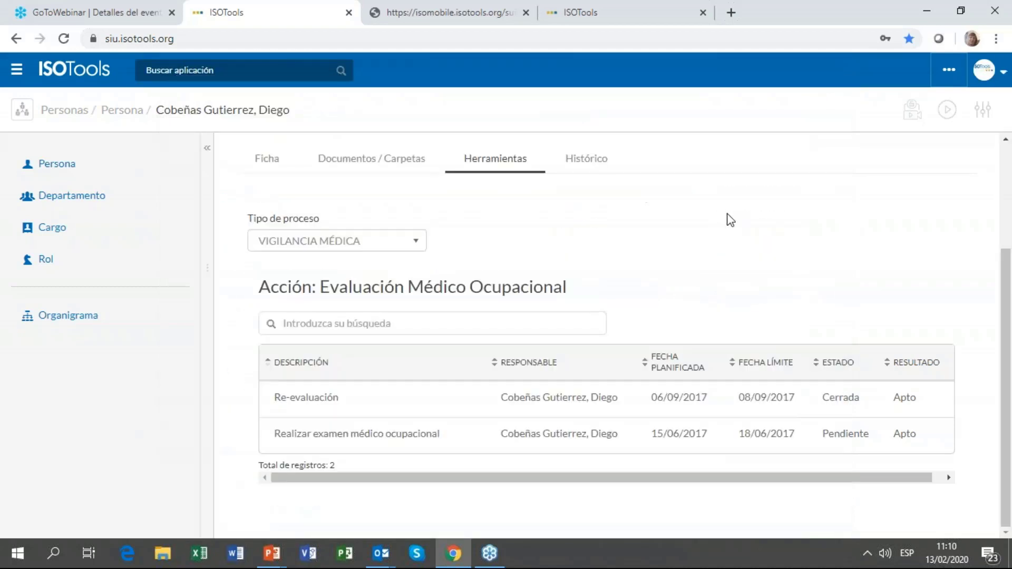
left_click(212, 70)
Step: Open Gestión de Riesgos via 'ries' and the Producción cycle's corporate risk matrix
left_click(672, 11)
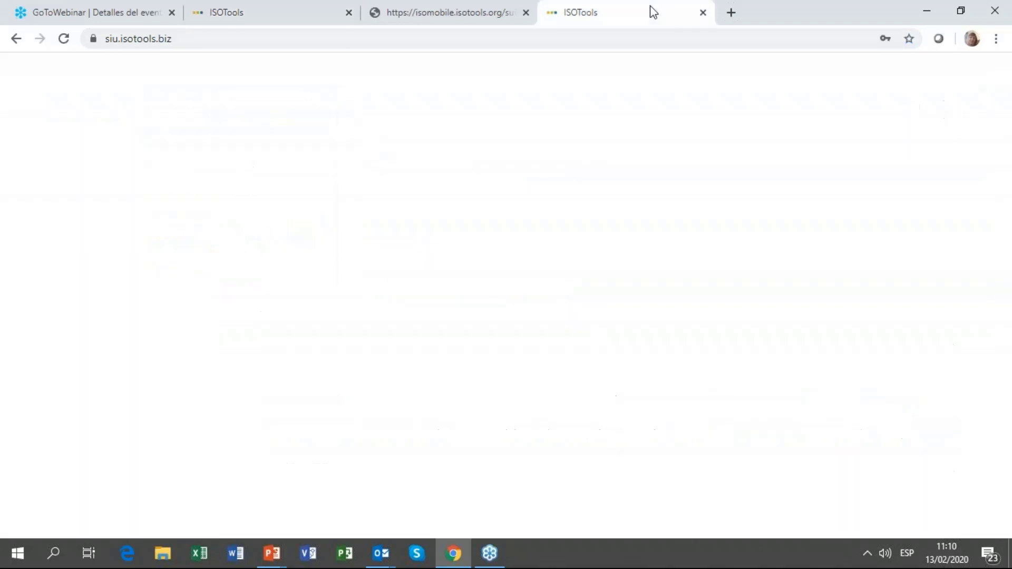
left_click(248, 72)
type("riesg")
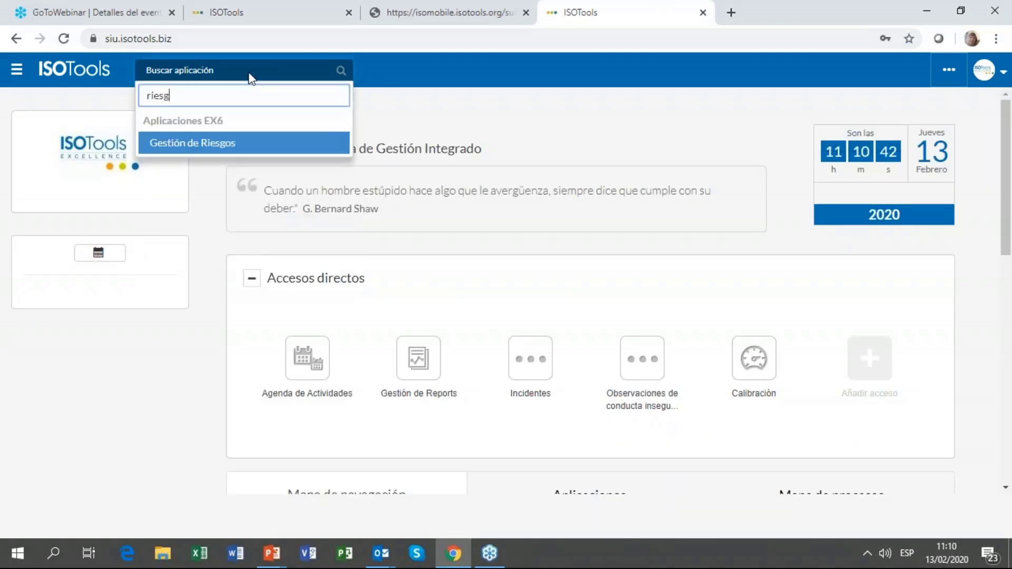
key("Return")
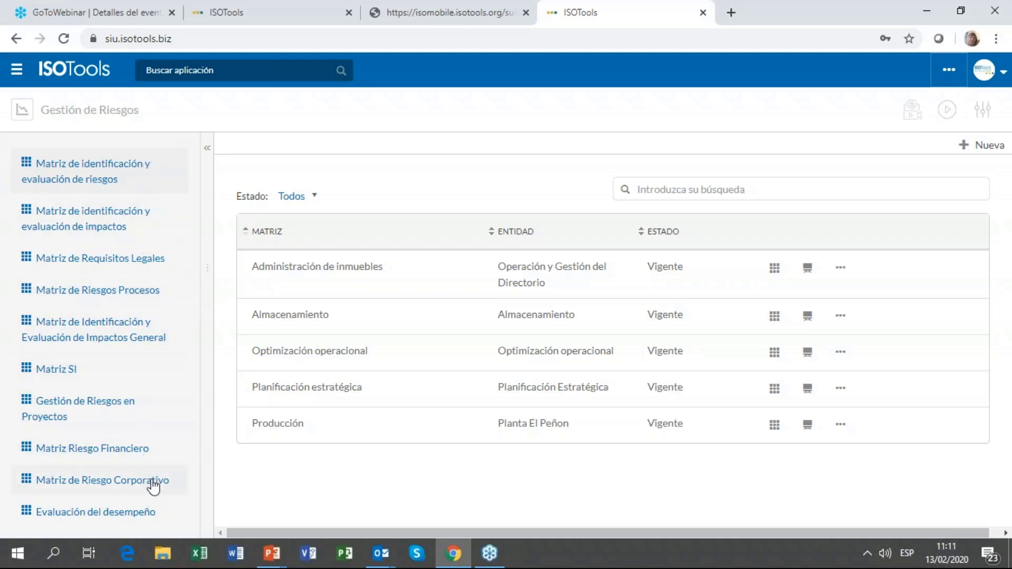
left_click(151, 481)
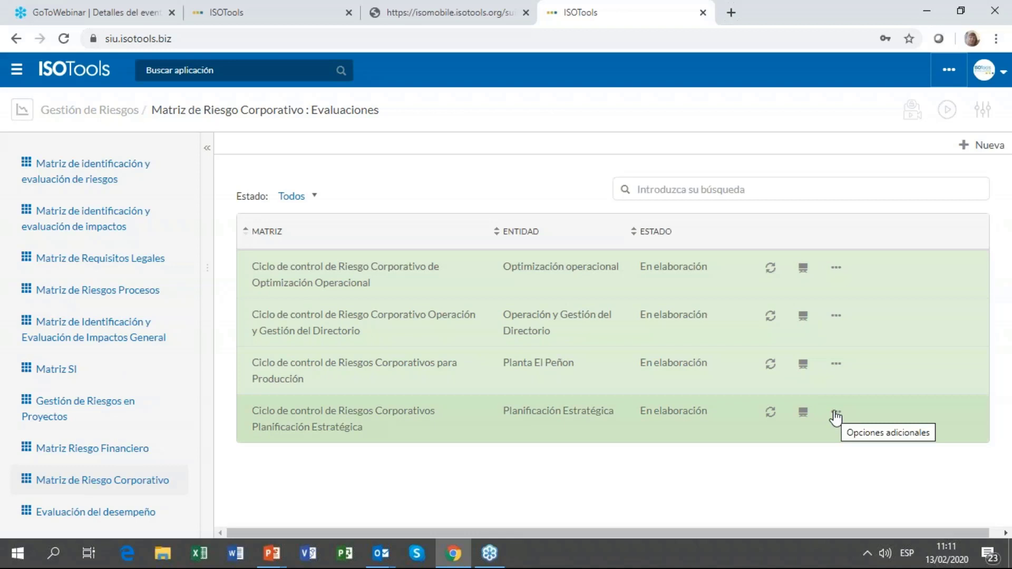
left_click(835, 369)
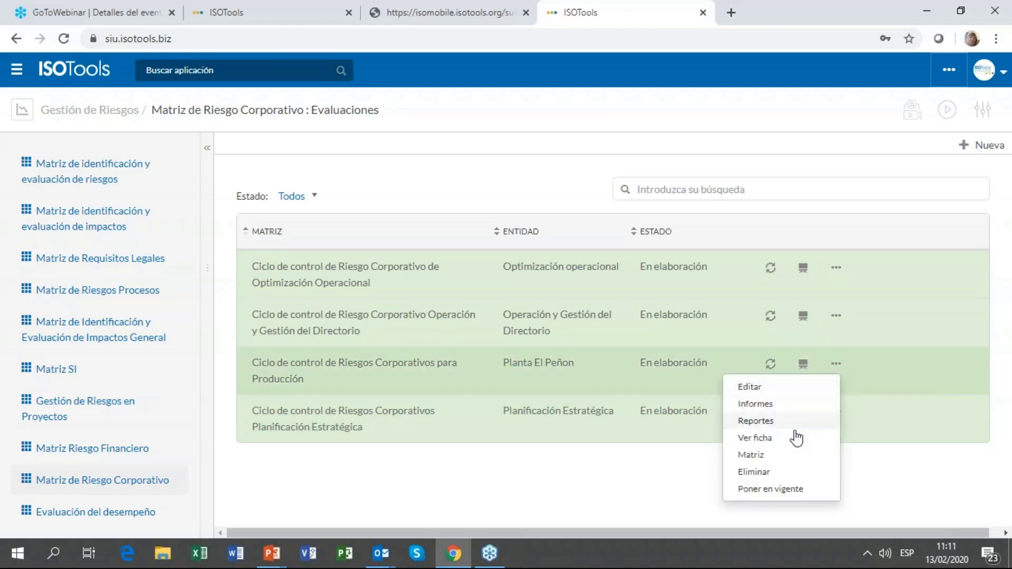
left_click(771, 452)
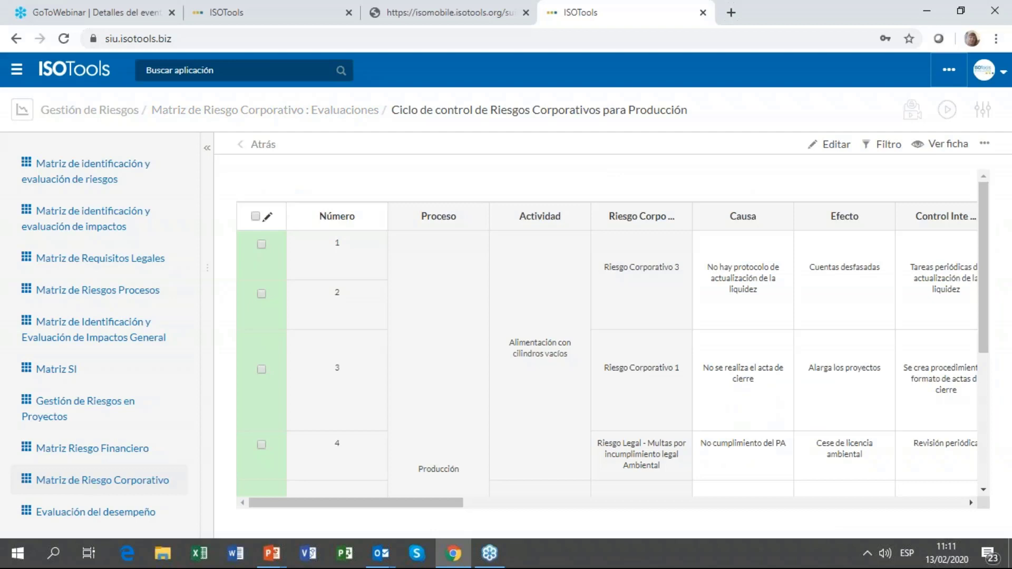
Step: Widen the Producción risk matrix and scroll across its risk colours
left_click(209, 146)
left_click_drag(271, 502, 419, 510)
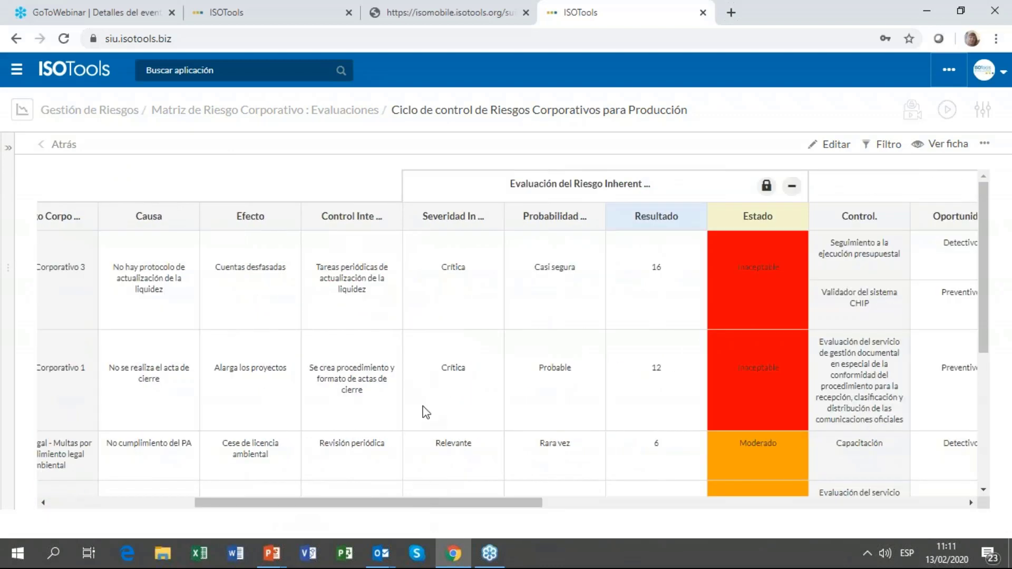
left_click_drag(447, 511, 874, 523)
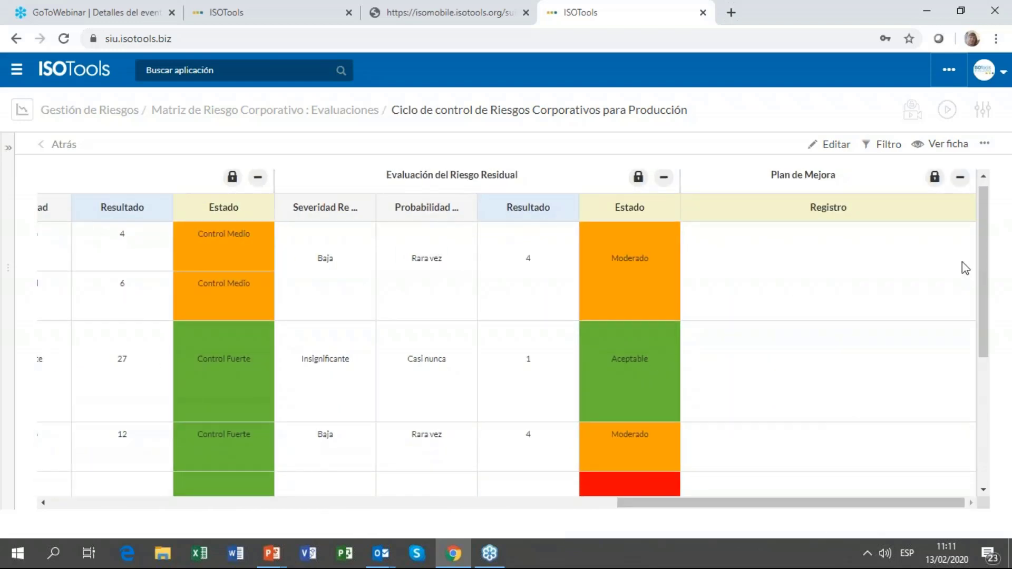
scroll(926, 309, "down", 4)
scroll(926, 309, "up", 4)
scroll(838, 301, "down", 3)
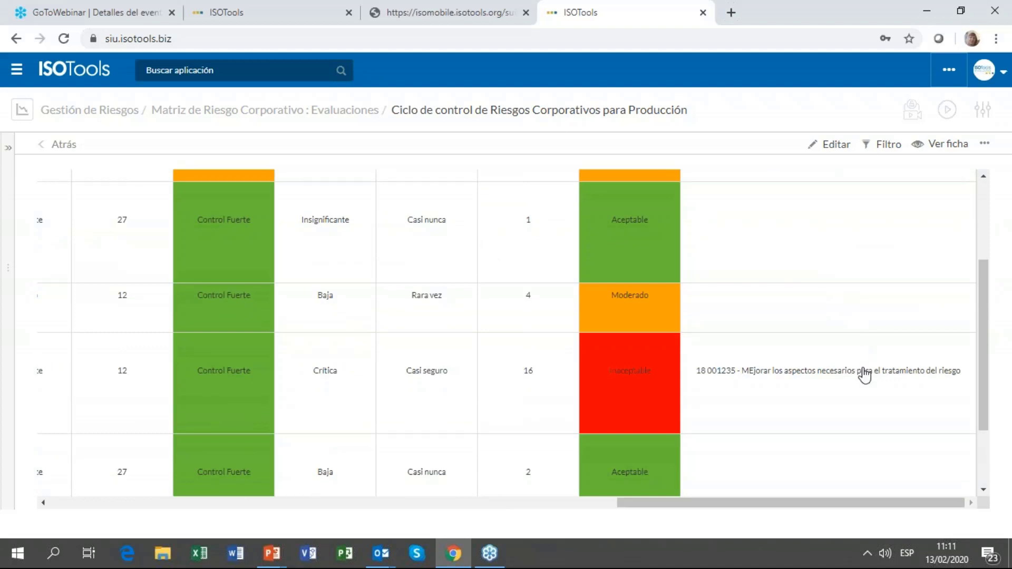
Step: View the linked improvement plan, then open the Corporate Risk evaluations' management dashboard
left_click(865, 372)
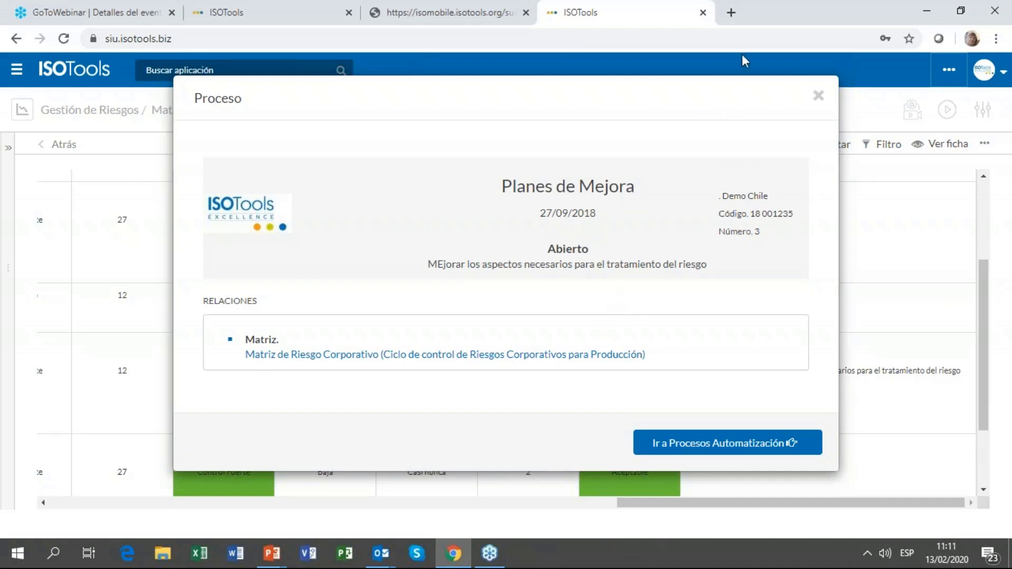
left_click(818, 96)
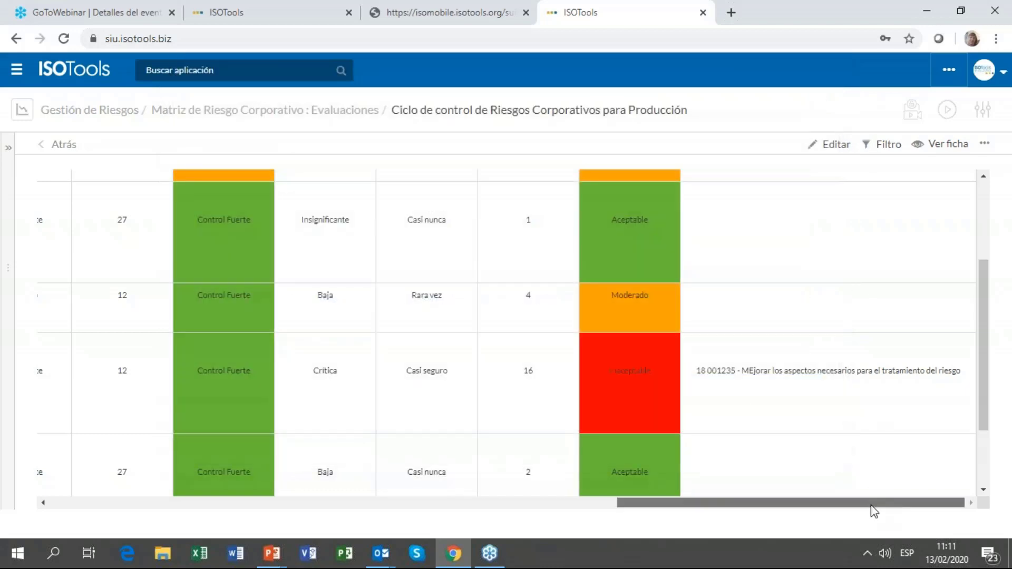
left_click_drag(871, 504, 210, 517)
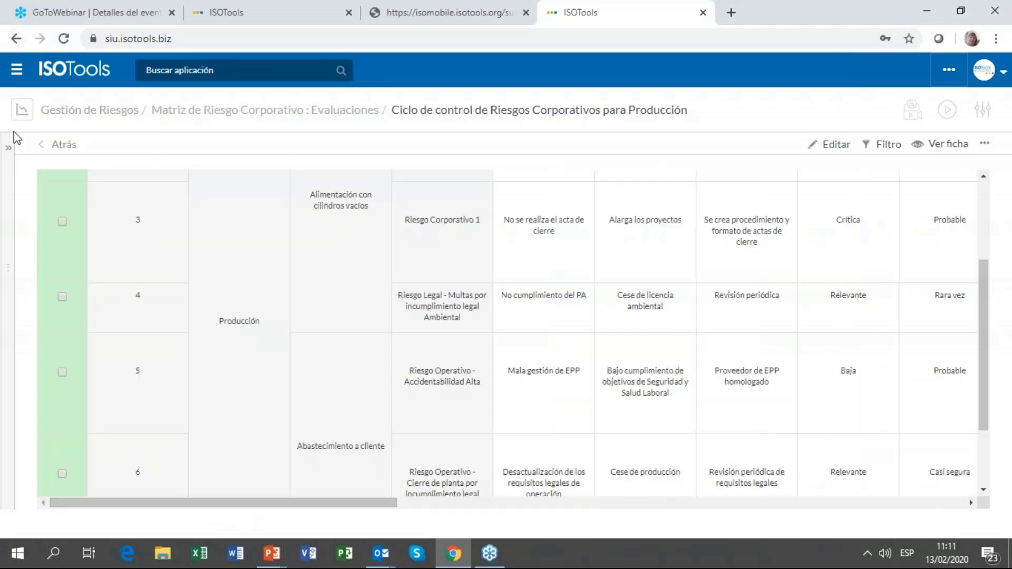
left_click(7, 148)
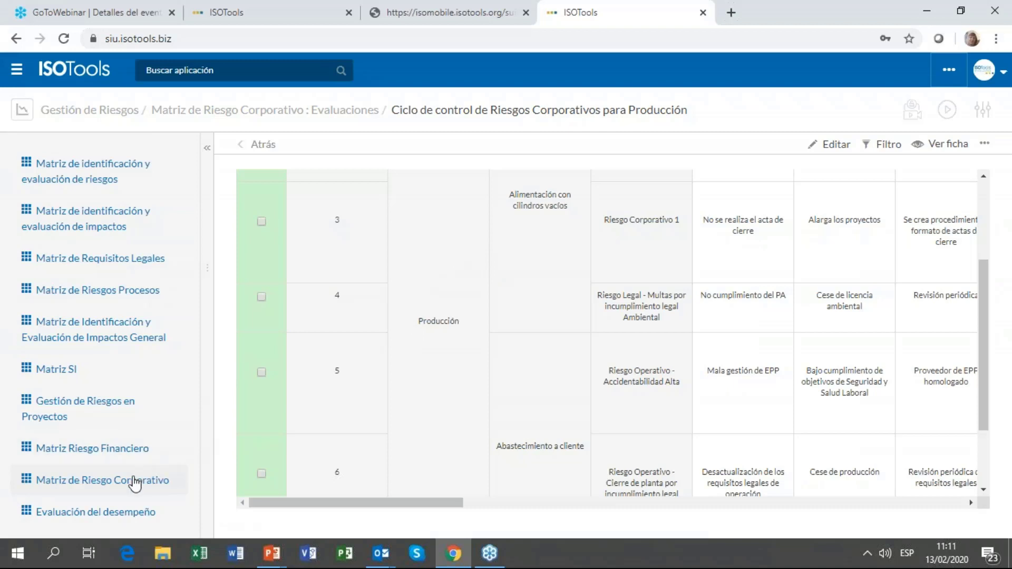
left_click(135, 480)
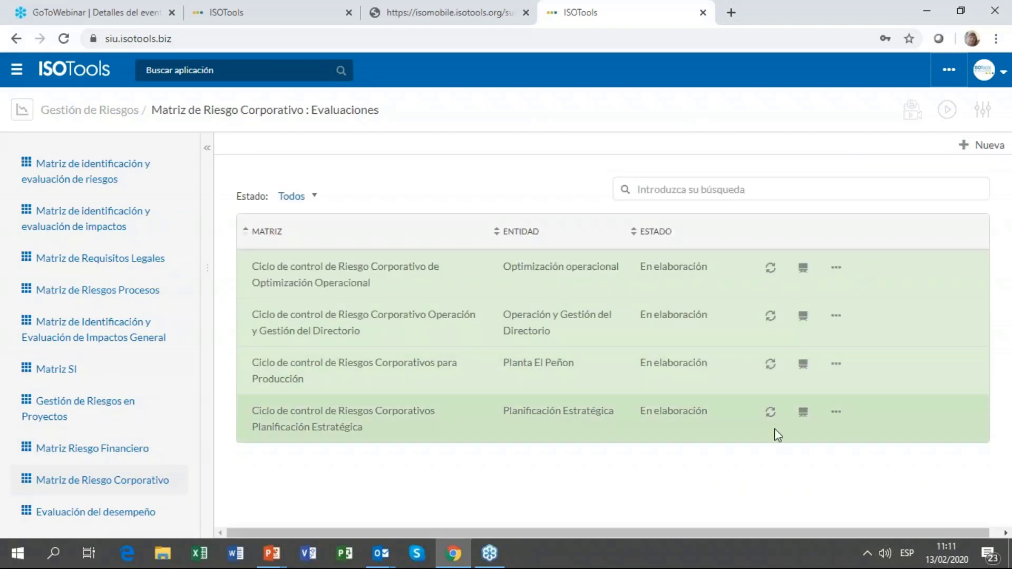
left_click(804, 365)
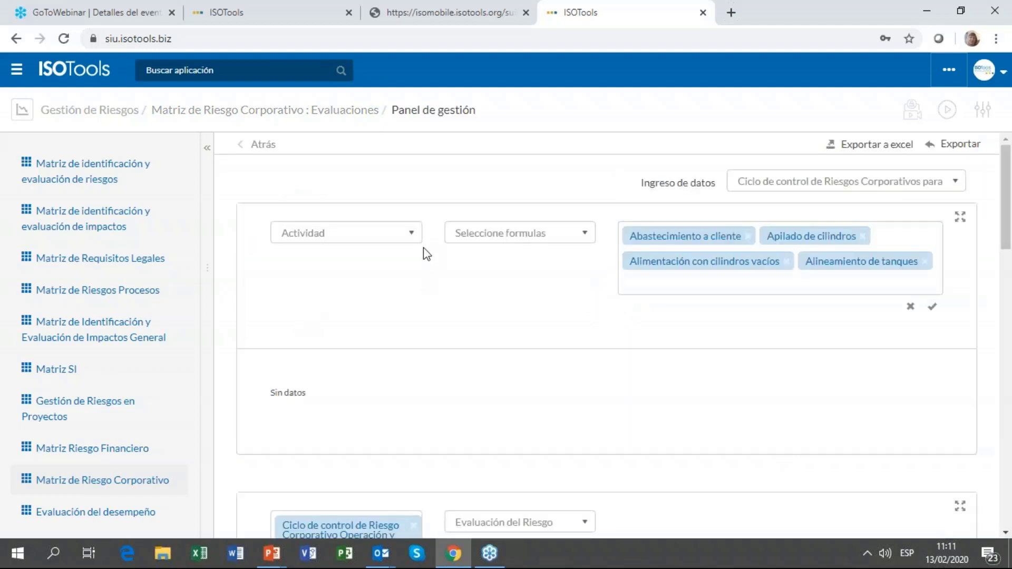
Step: Add the Planificación Estratégica and Optimización Operacional cycles to the dashboard chart filter
scroll(464, 274, "down", 3)
scroll(463, 274, "down", 6)
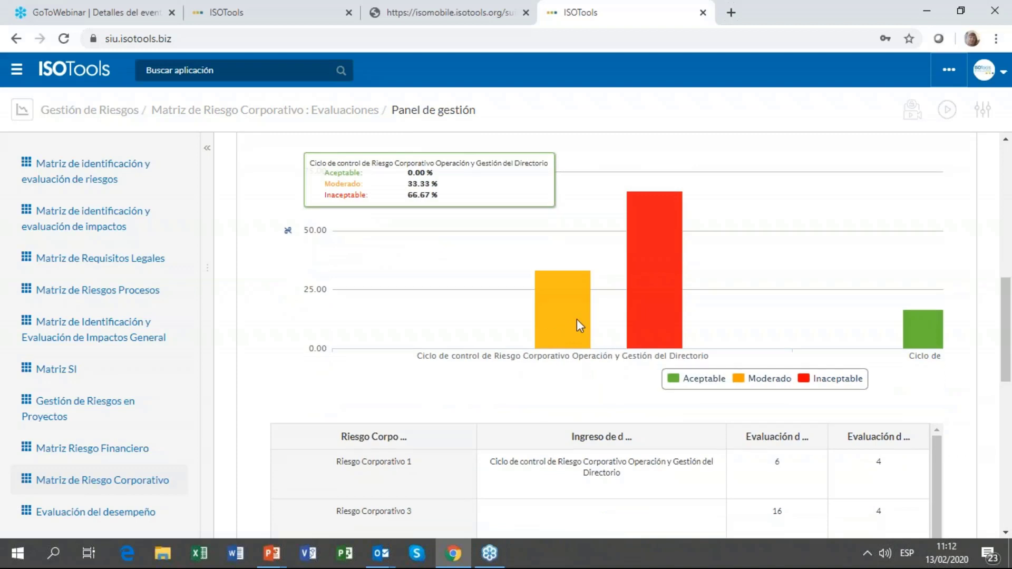
scroll(577, 319, "up", 1)
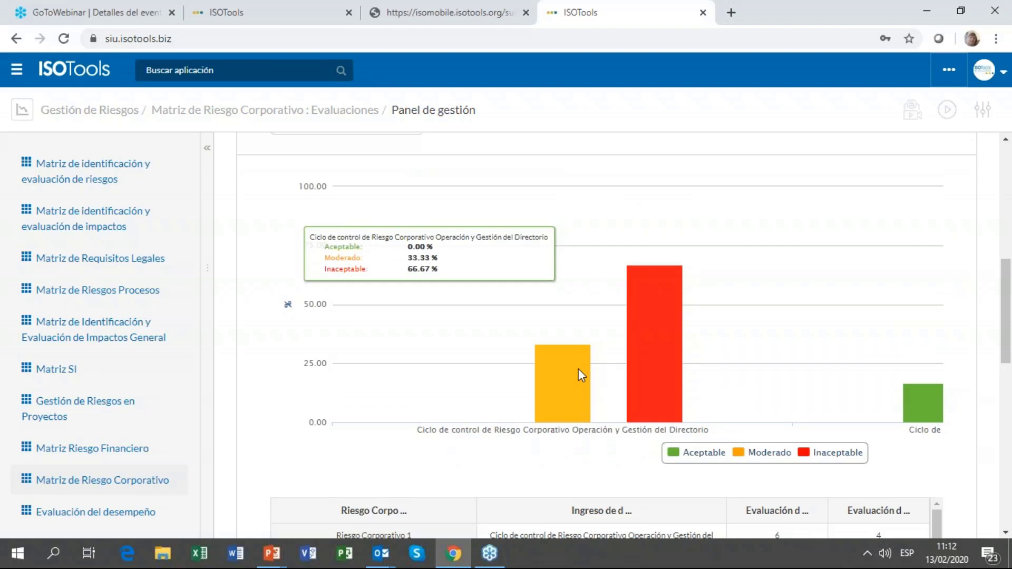
scroll(577, 368, "up", 3)
left_click(377, 264)
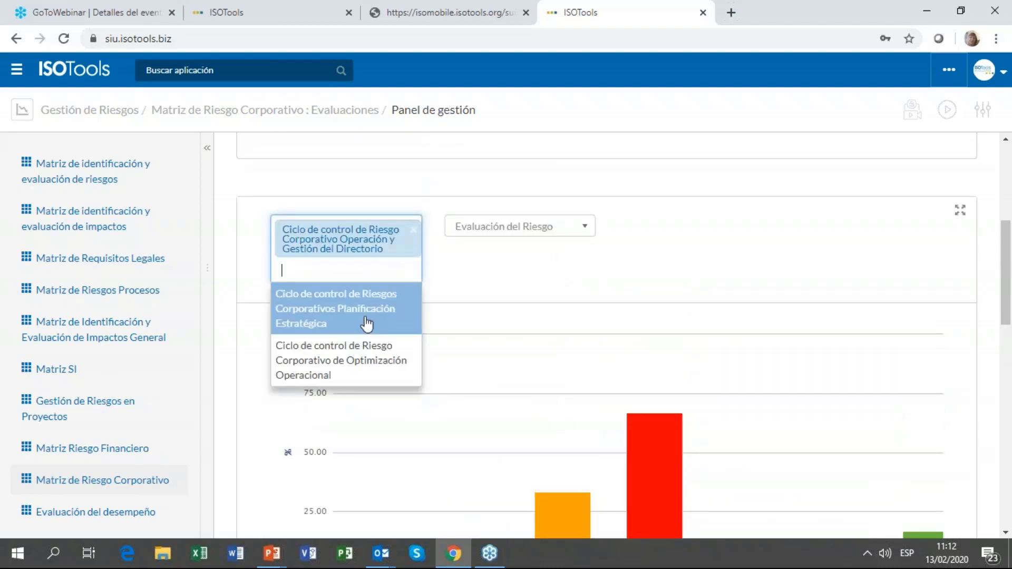
left_click(366, 323)
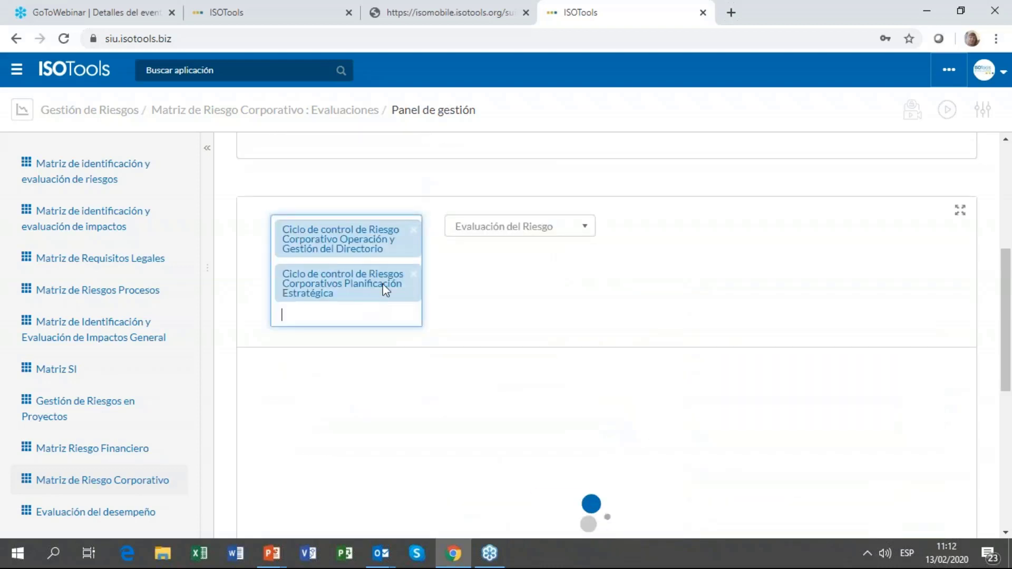
left_click(361, 368)
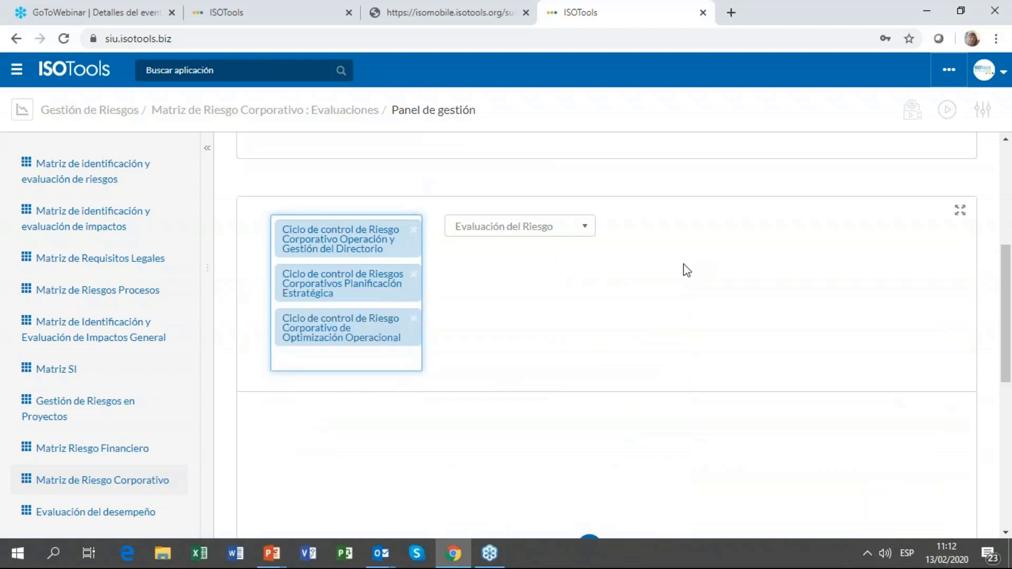
Step: Read the Aceptable, Moderado and Inaceptable percentages on each cycle's chart bars
scroll(682, 265, "down", 5)
mouse_move(394, 326)
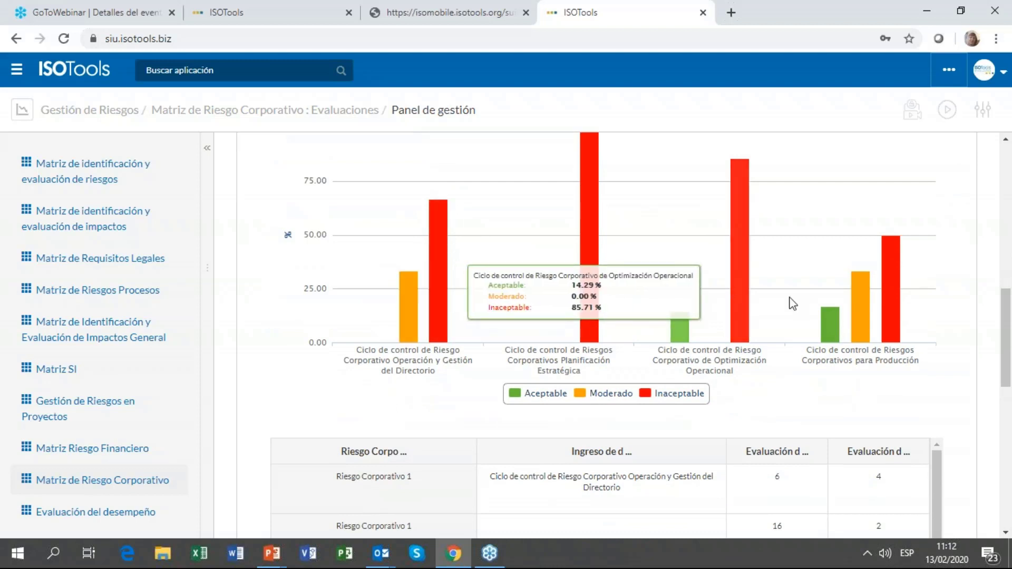
mouse_move(766, 336)
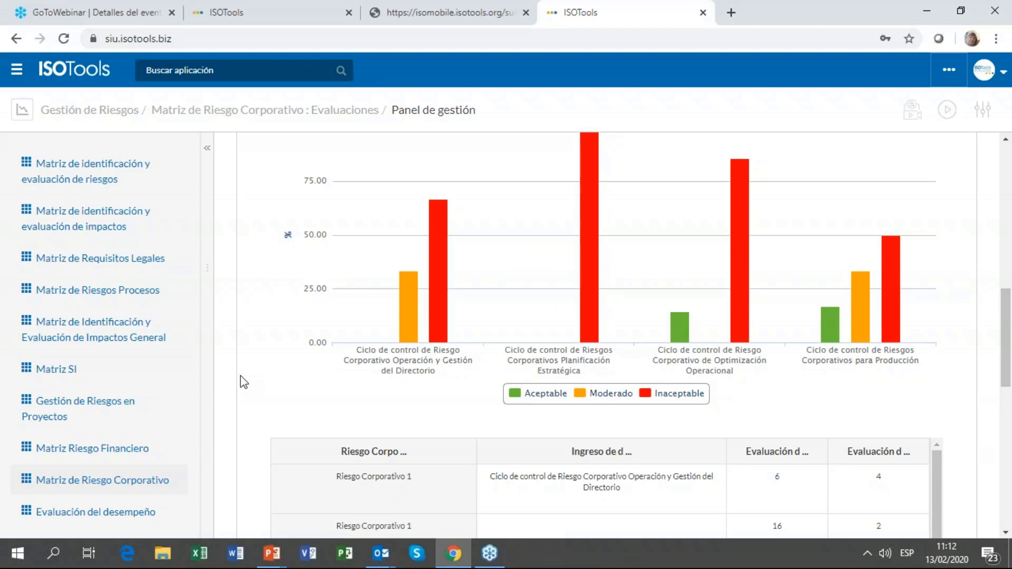
mouse_move(353, 259)
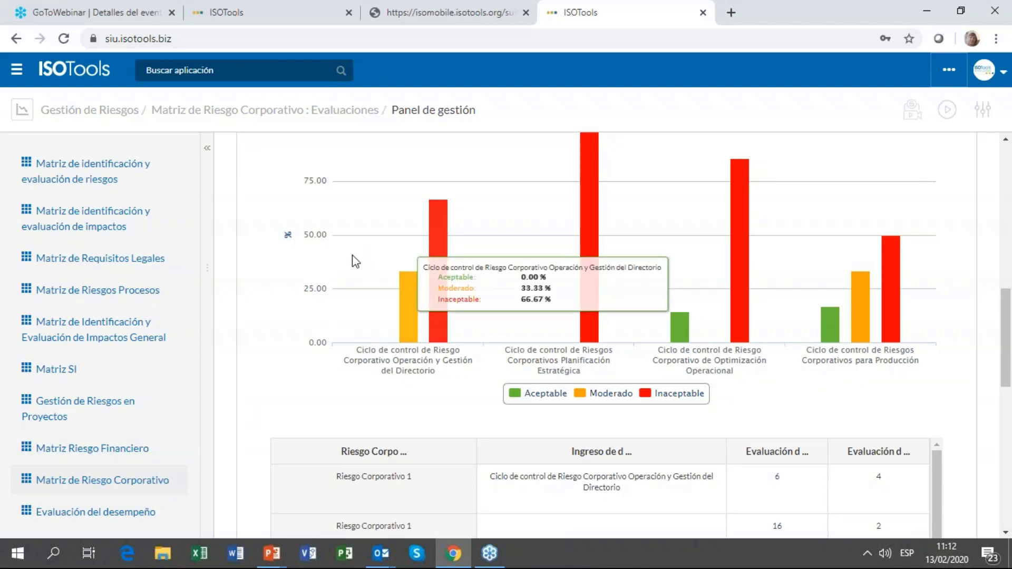
mouse_move(665, 333)
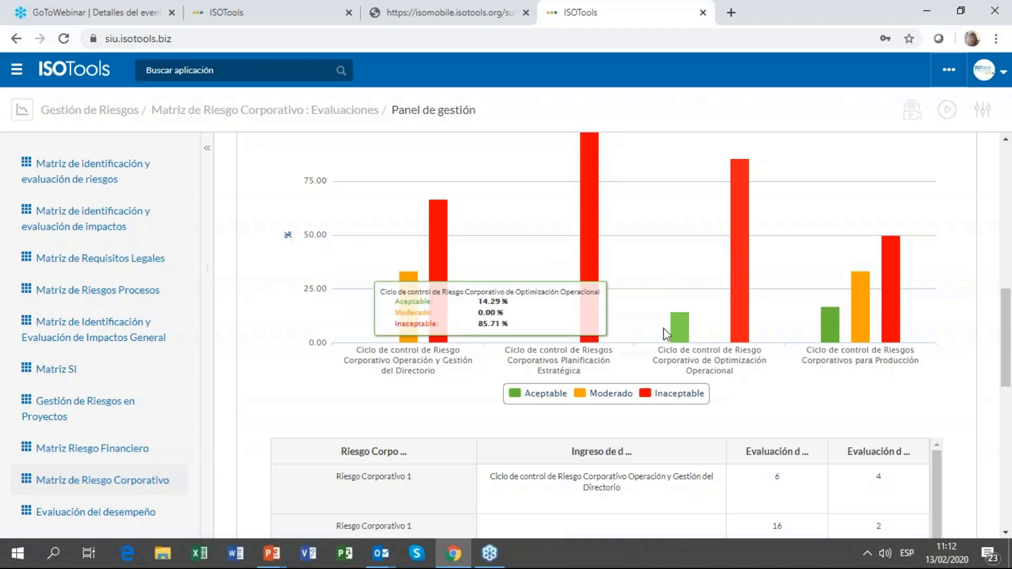
scroll(849, 219, "up", 10)
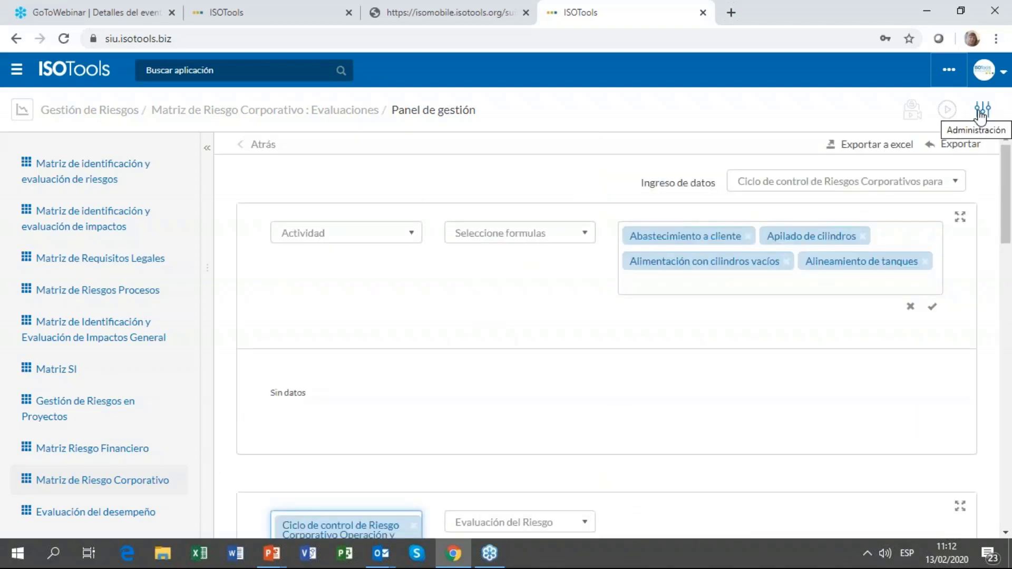
Step: In risk matrix administration, open the Evaluaciones list of the Matriz de Riesgo Corporativo row
left_click(980, 114)
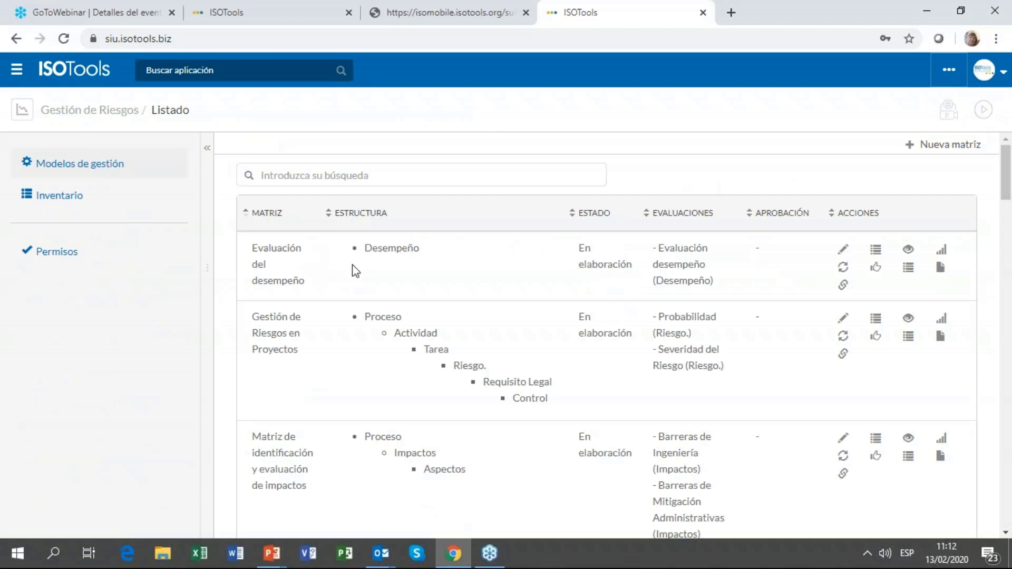
scroll(368, 269, "down", 3)
scroll(374, 271, "up", 2)
scroll(522, 274, "down", 8)
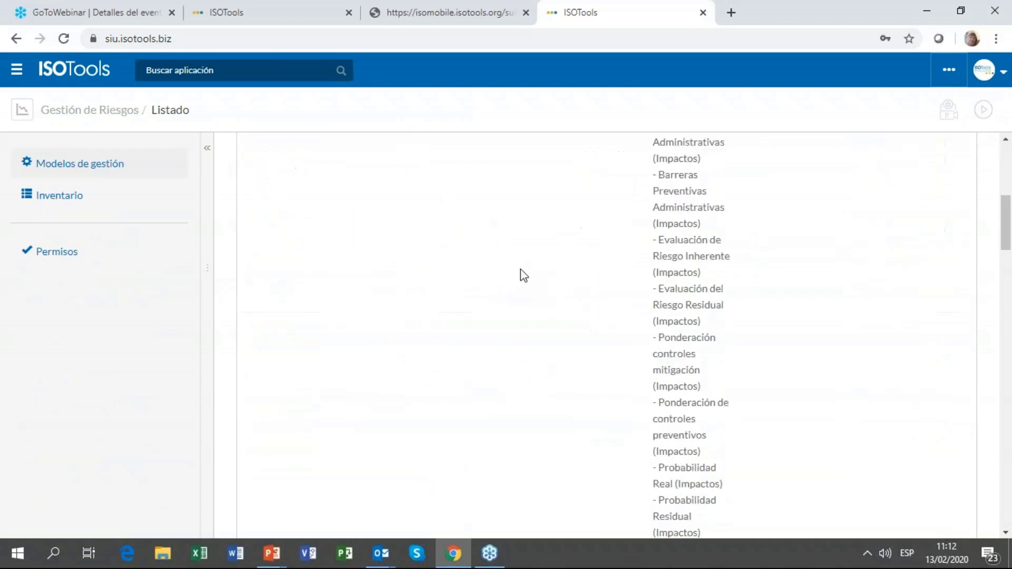
scroll(521, 274, "down", 10)
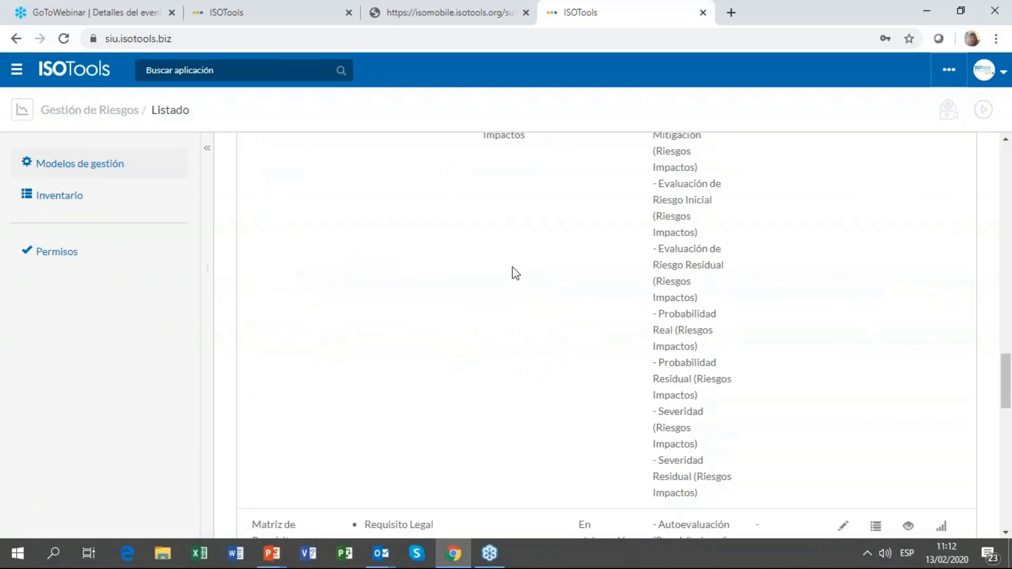
scroll(516, 273, "down", 6)
scroll(426, 271, "up", 1)
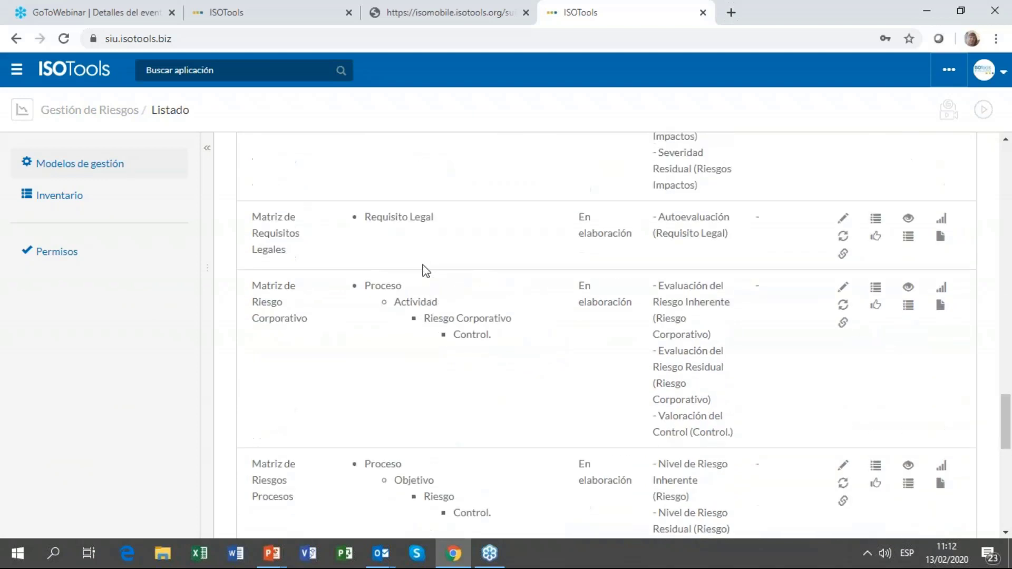
scroll(426, 271, "down", 3)
scroll(369, 277, "up", 2)
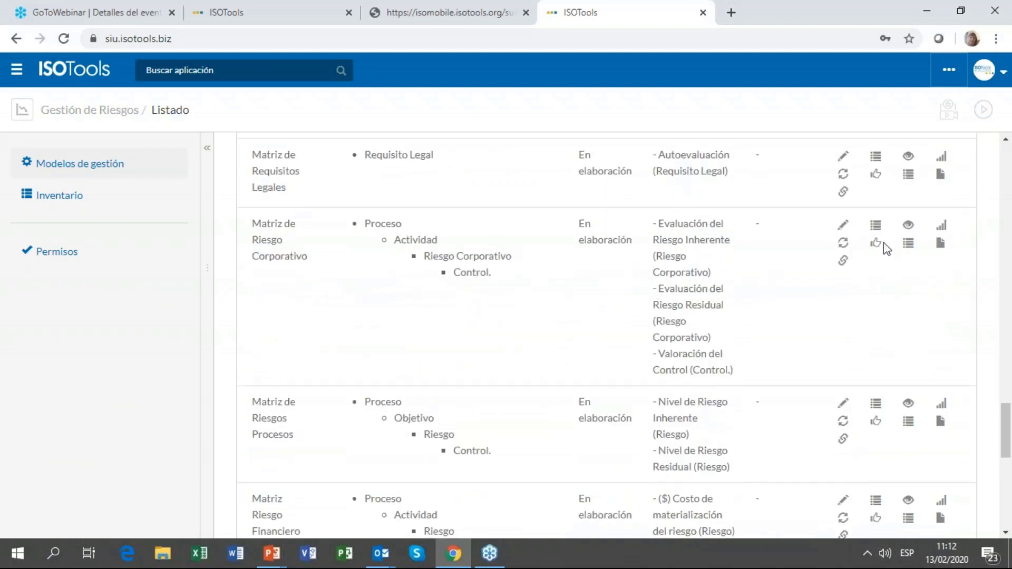
left_click(941, 226)
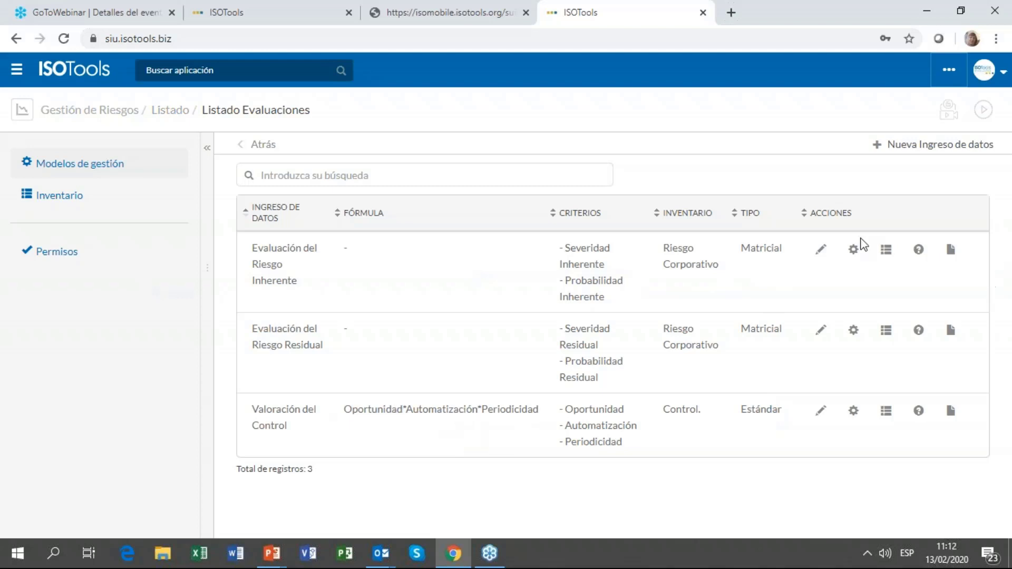
Step: Open the Evaluación del Riesgo Inherente formula in edit mode and edit its Inaceptable II cell
left_click(886, 250)
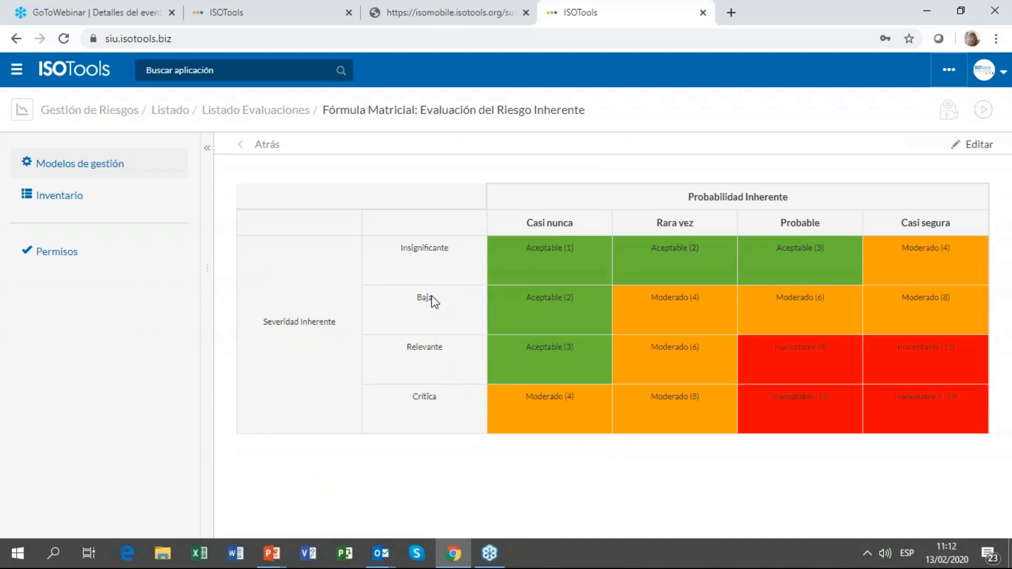
left_click(957, 145)
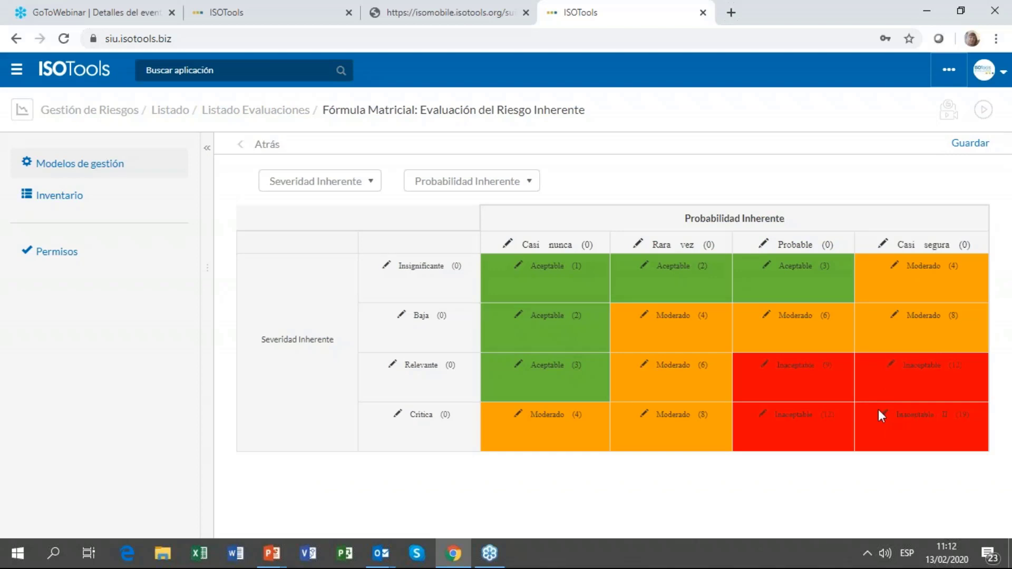
left_click(763, 414)
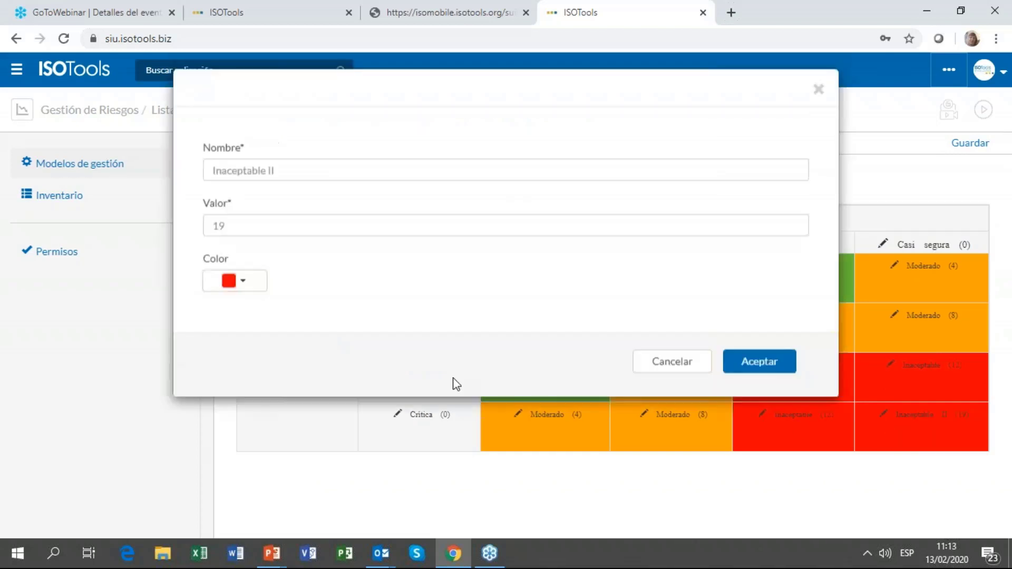
Step: Try a blue hue for the cell colour, discard the change, and return to Gestión de Riesgos
left_click(255, 289)
left_click(290, 314)
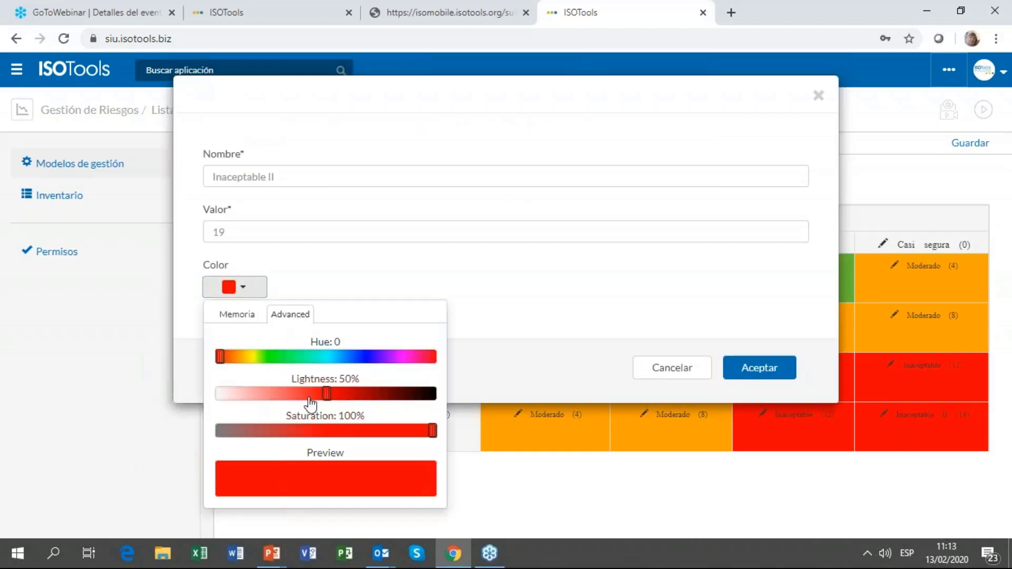
left_click(373, 356)
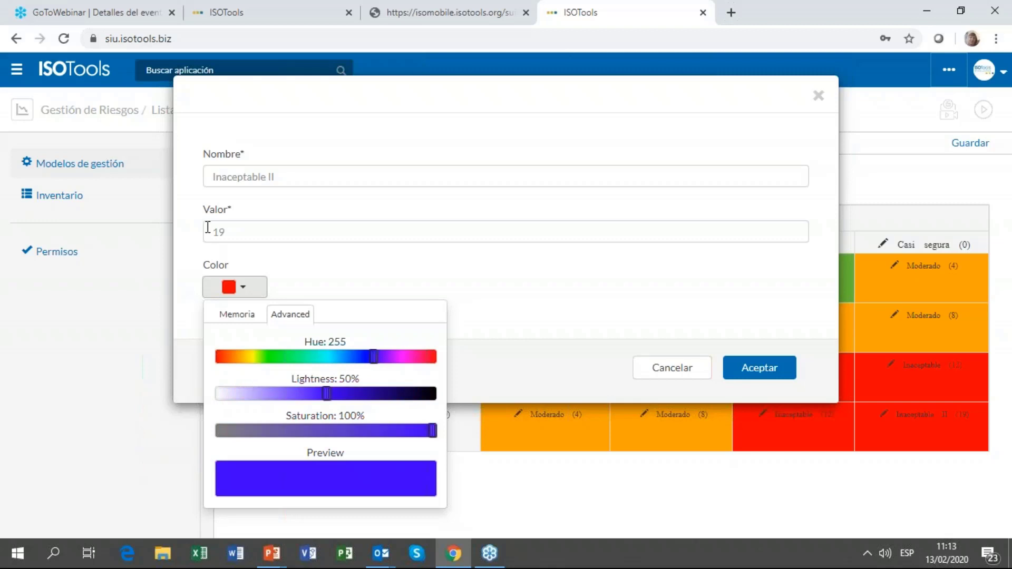
left_click(208, 226)
left_click(687, 368)
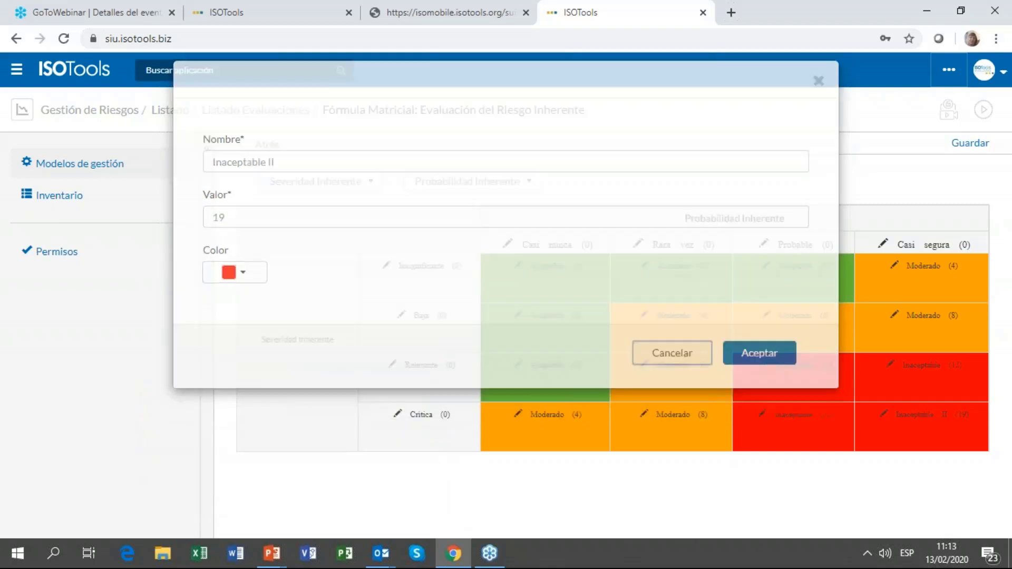
left_click(119, 114)
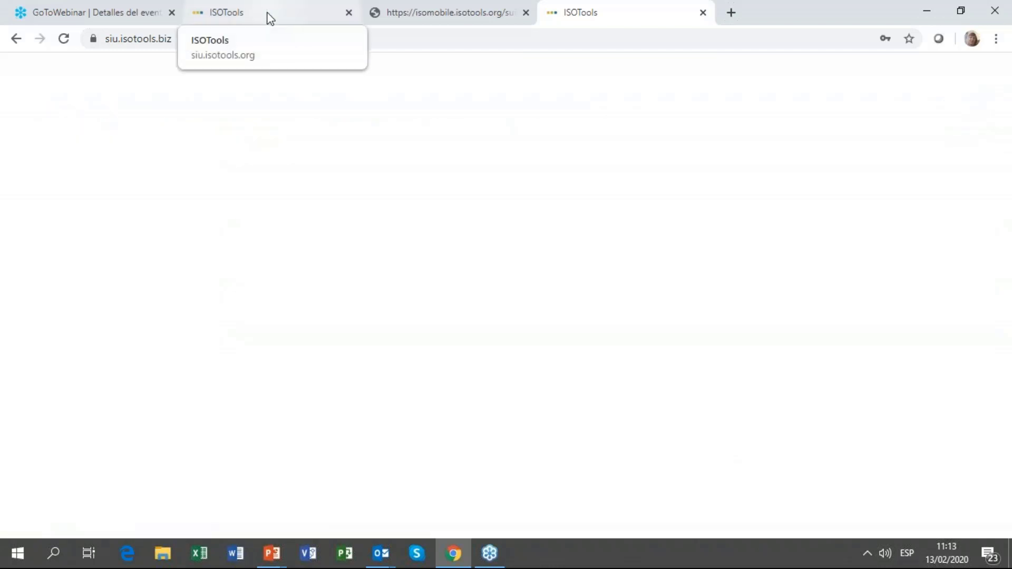
Step: In the second ISOTools tab, open Gestión de indicadores by searching 'indi'
left_click(266, 14)
left_click(248, 76)
type("indica")
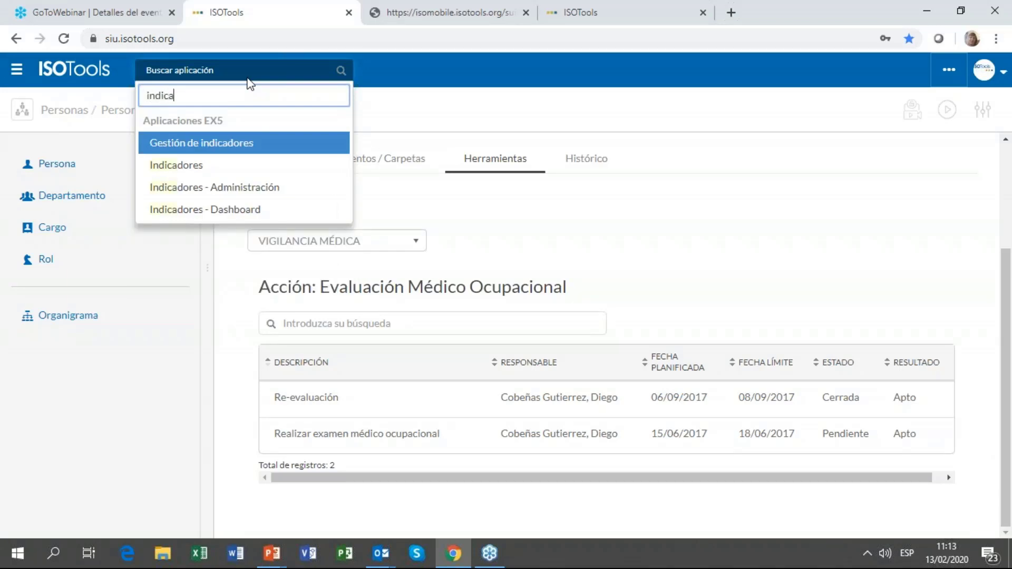
key("Return")
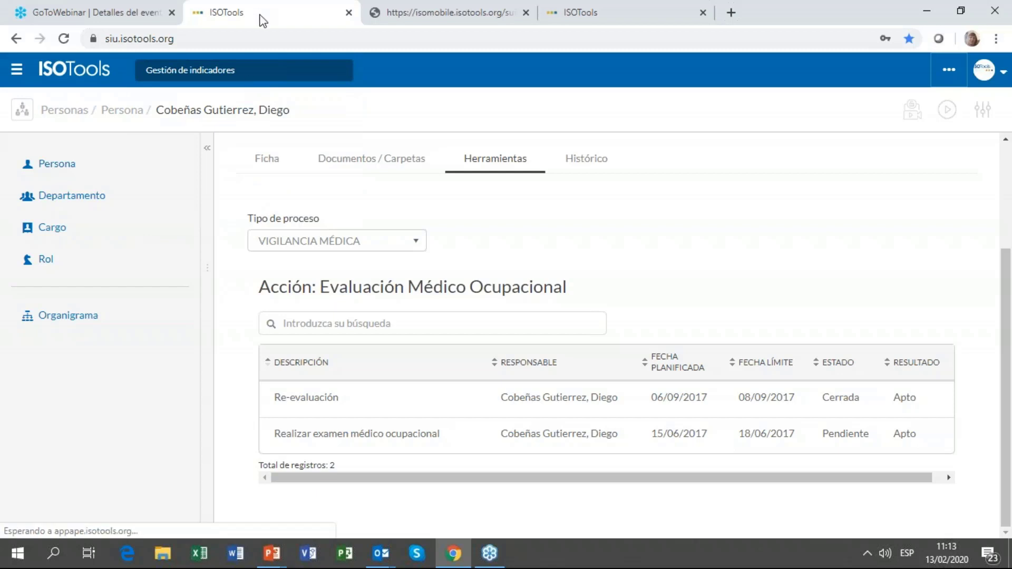
Step: Duplicate the tab and open Gestión de reportes in the copy by searching 'repo'
right_click(260, 16)
left_click(304, 70)
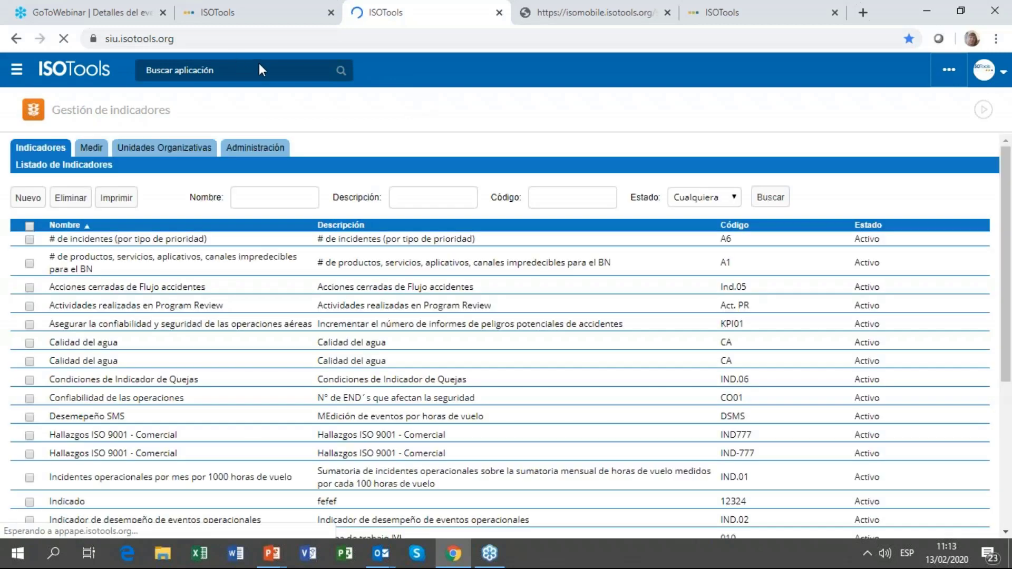
left_click(258, 70)
type("repo")
key("Return")
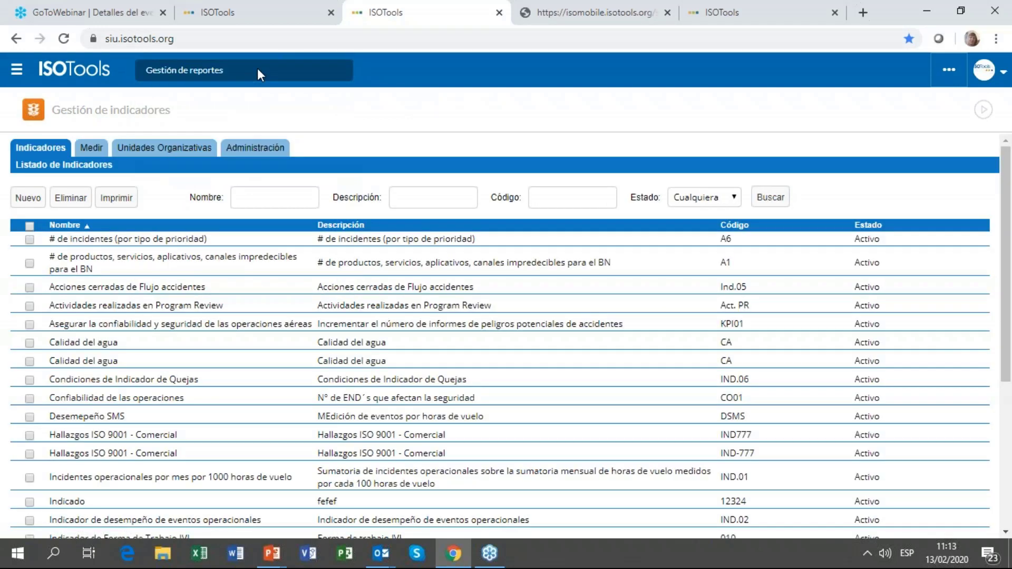
Step: In the reports tab, open Gestión de Programaciones for the Número de hallazgos report
left_click(236, 7)
scroll(405, 207, "down", 2)
left_click(428, 21)
scroll(402, 228, "down", 1)
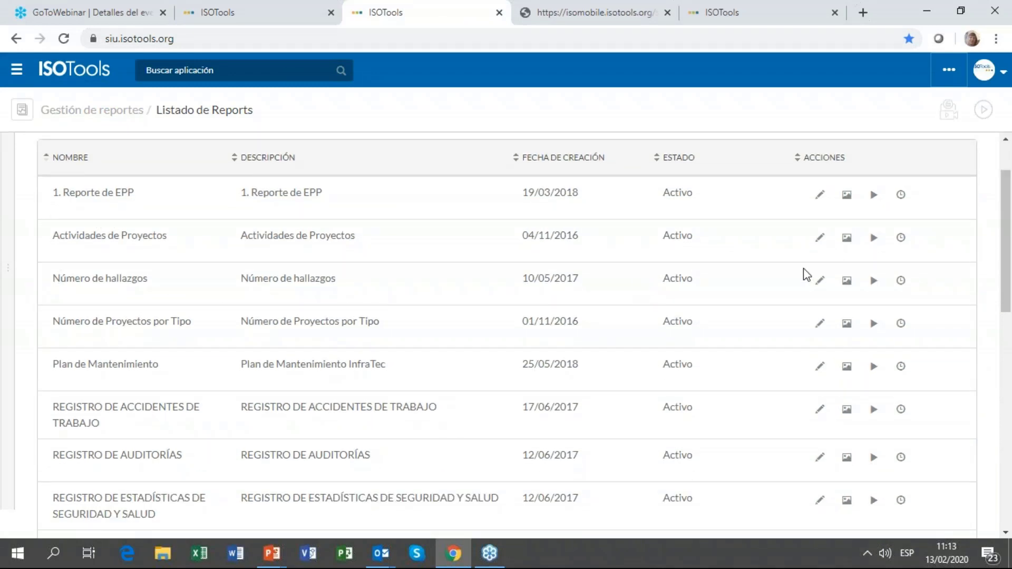
scroll(847, 284, "up", 1)
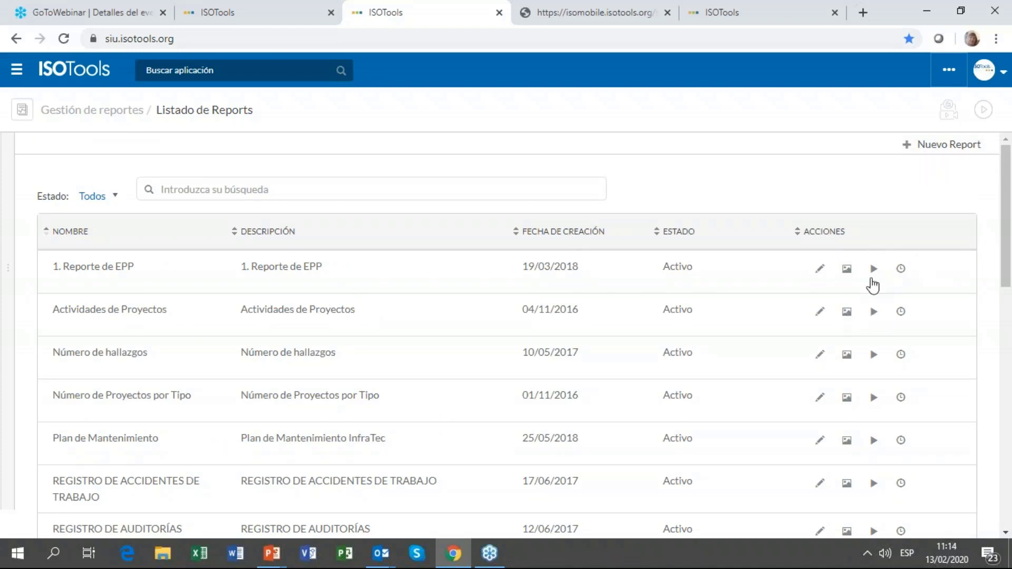
scroll(873, 289, "down", 1)
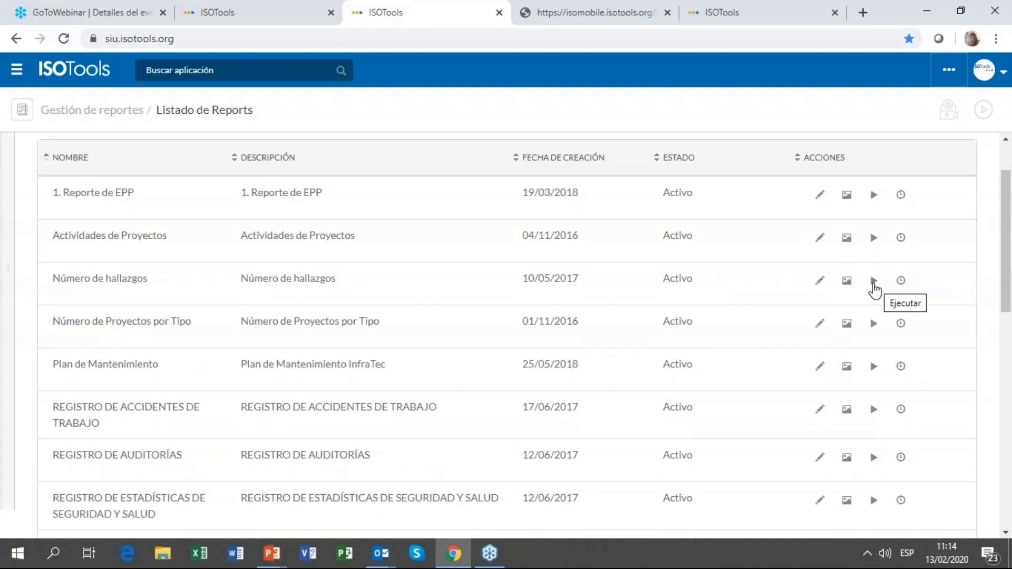
left_click(900, 280)
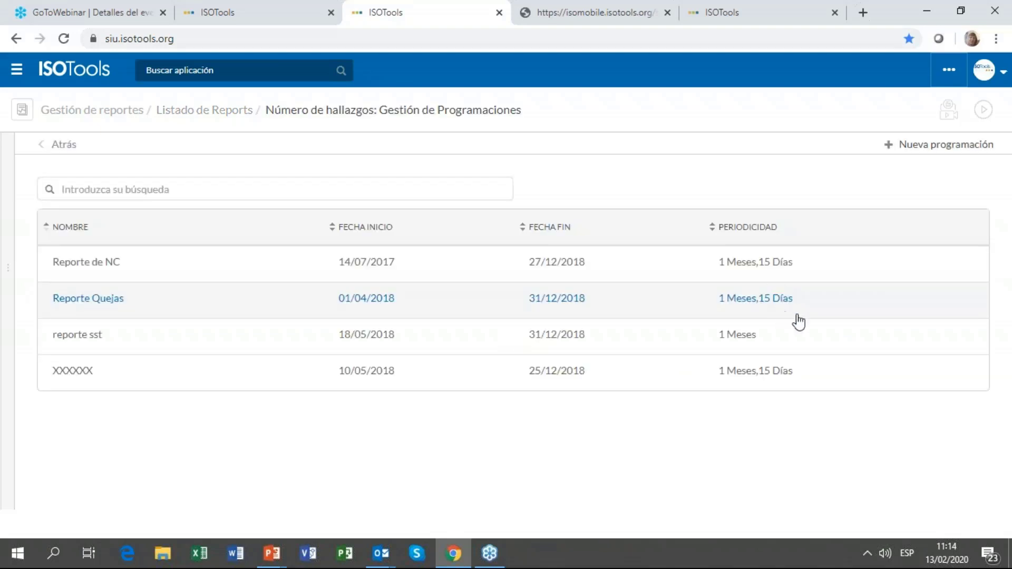
Step: Open the Reporte Quejas schedule and change its e-mail subject to 'Reporte Incidentes SST Semanal'
left_click(770, 309)
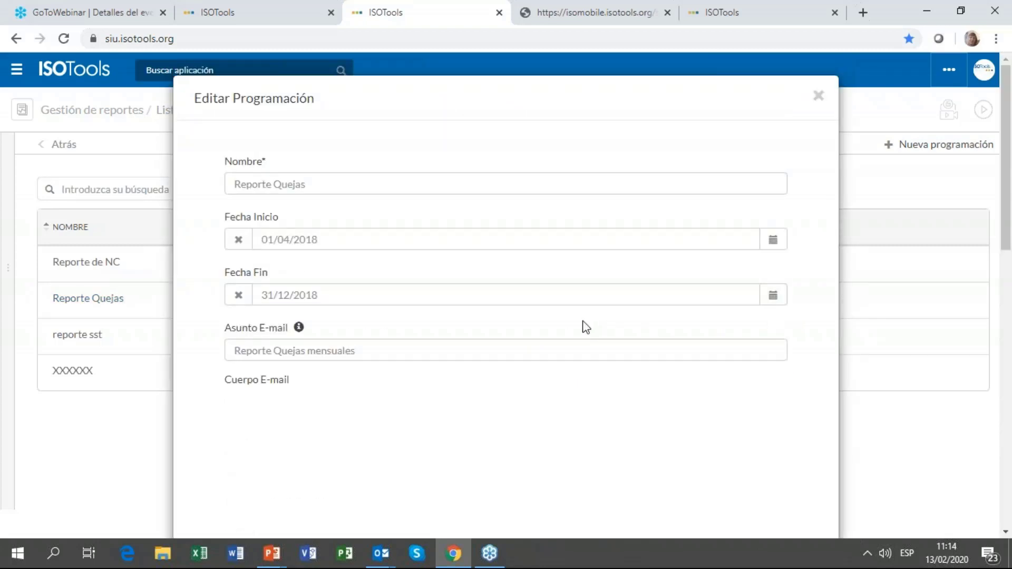
left_click_drag(383, 352, 132, 350)
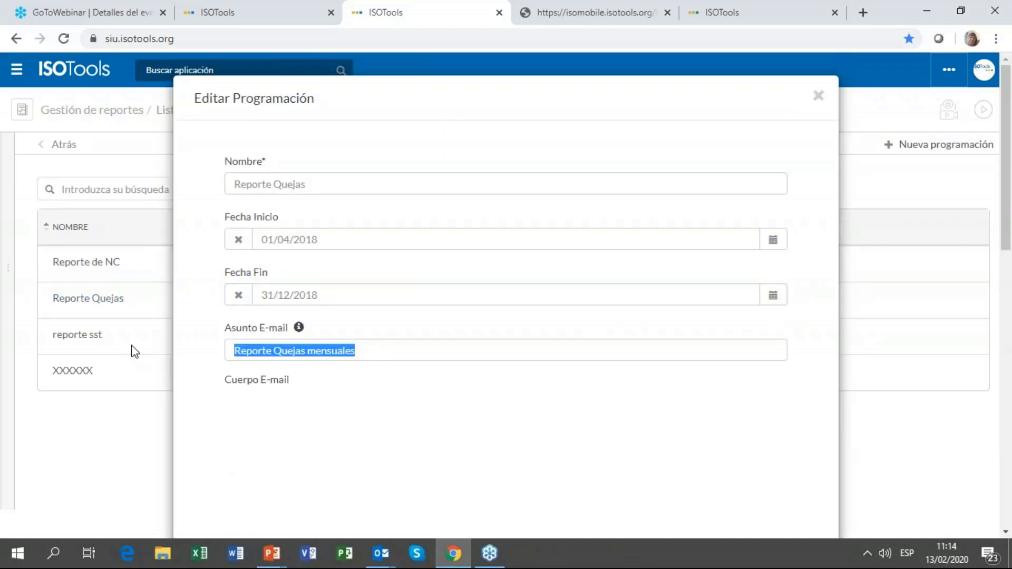
type("Reporte")
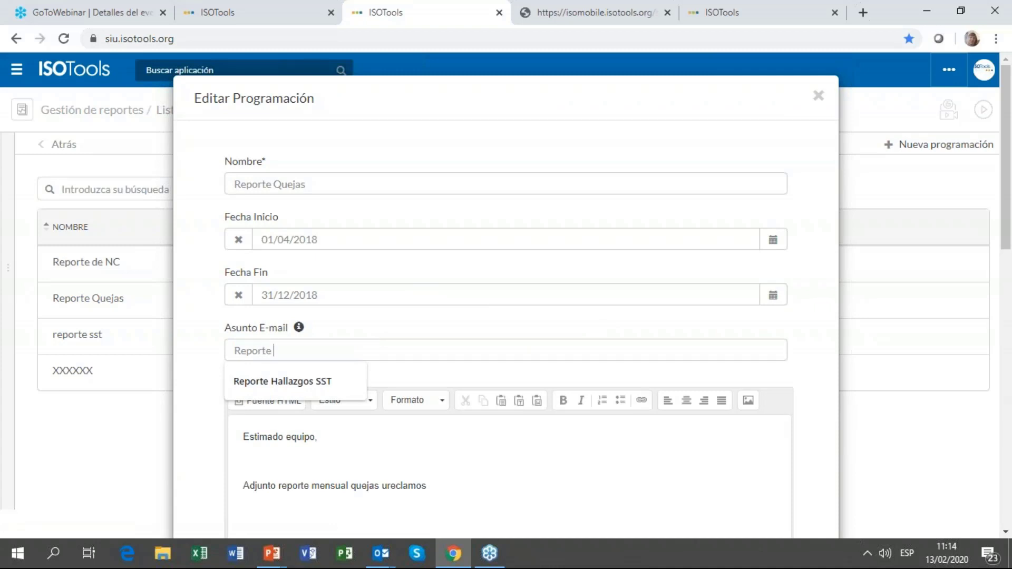
type(" Incidentes SST Semanal")
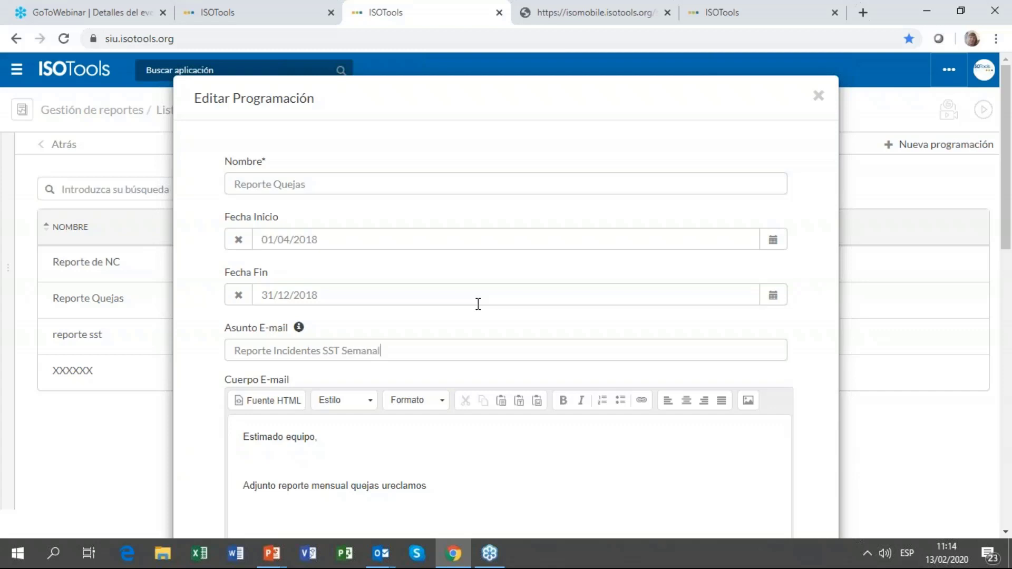
Step: Reword the e-mail body to 'Adjunto reporte semanal de incidentes'
scroll(442, 328, "down", 4)
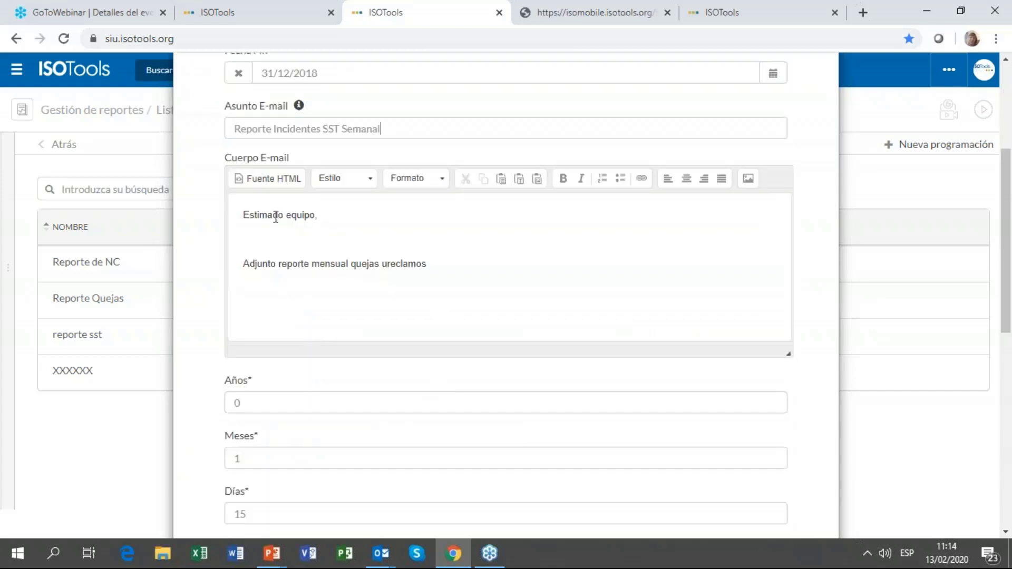
left_click(333, 263)
double_click(332, 264)
type("Semana")
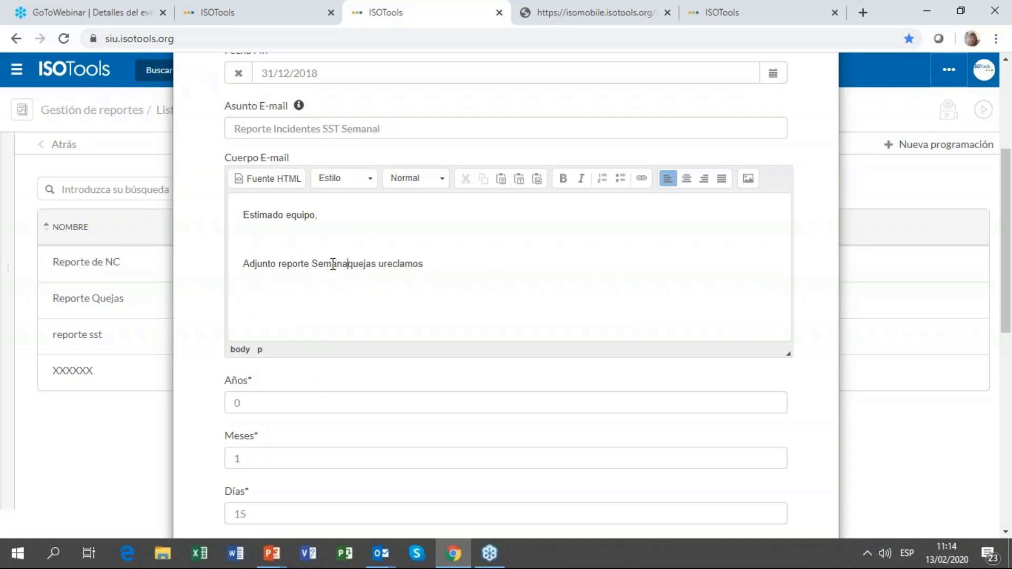
key("BackSpace")
key("BackSpace")
key("BackSpace")
key("BackSpace")
key("BackSpace")
key("BackSpace")
type("seman")
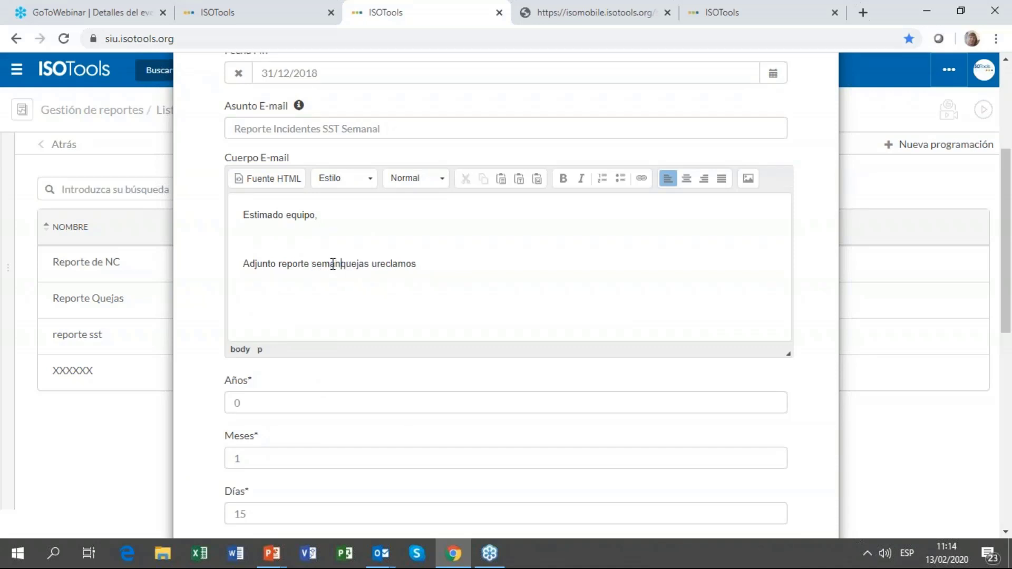
type("al de")
type("cidentes")
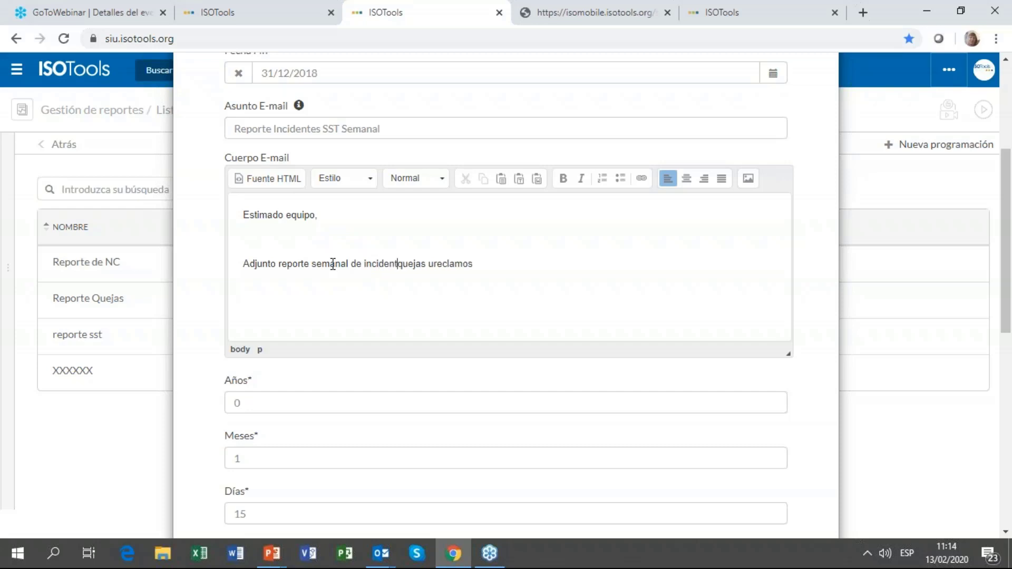
key("shift+Right")
key("shift+Right")
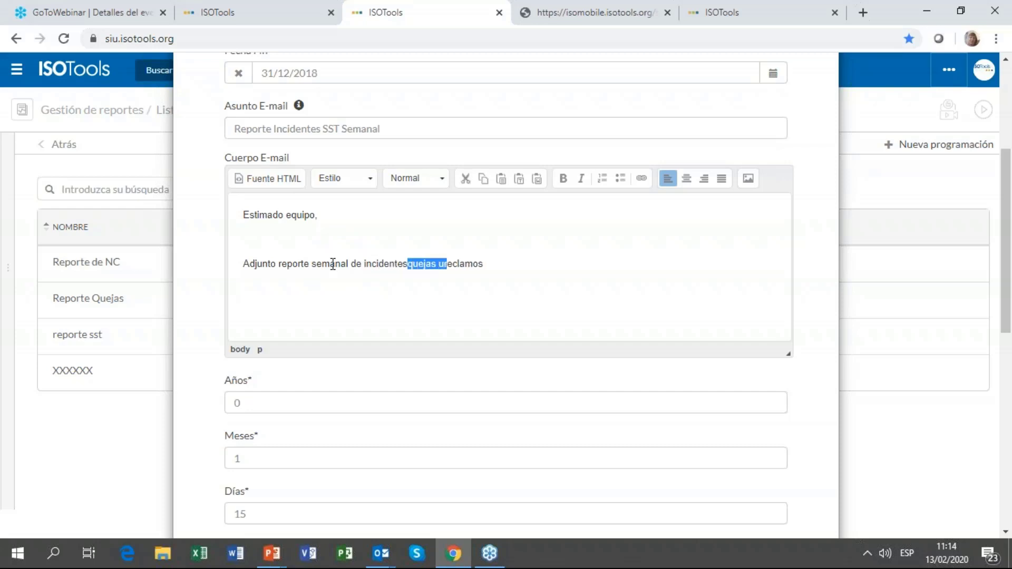